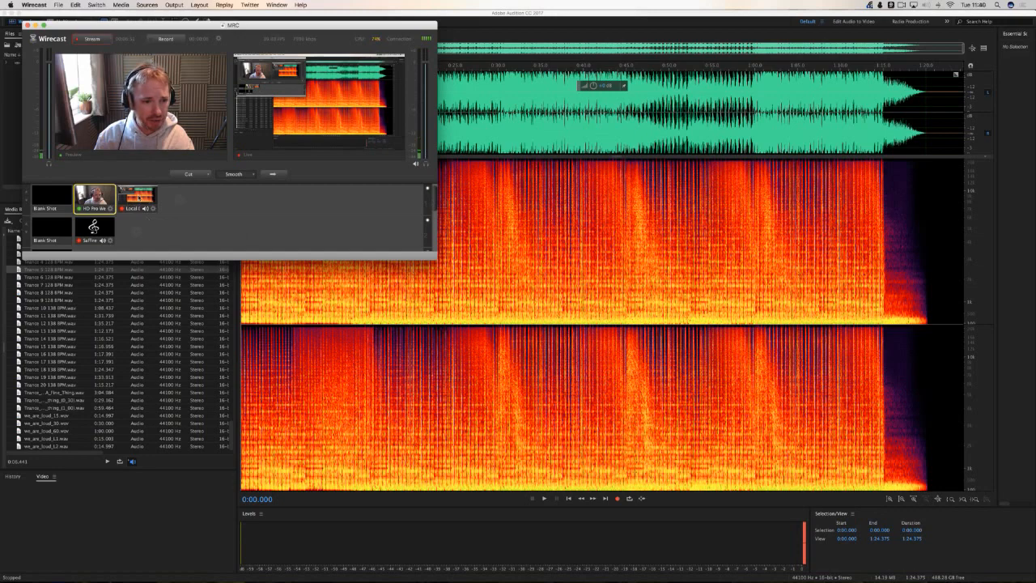
# Switch the Wirecast output to the local desktop shot and bring Adobe Audition to the front.
pyautogui.click(140, 196)
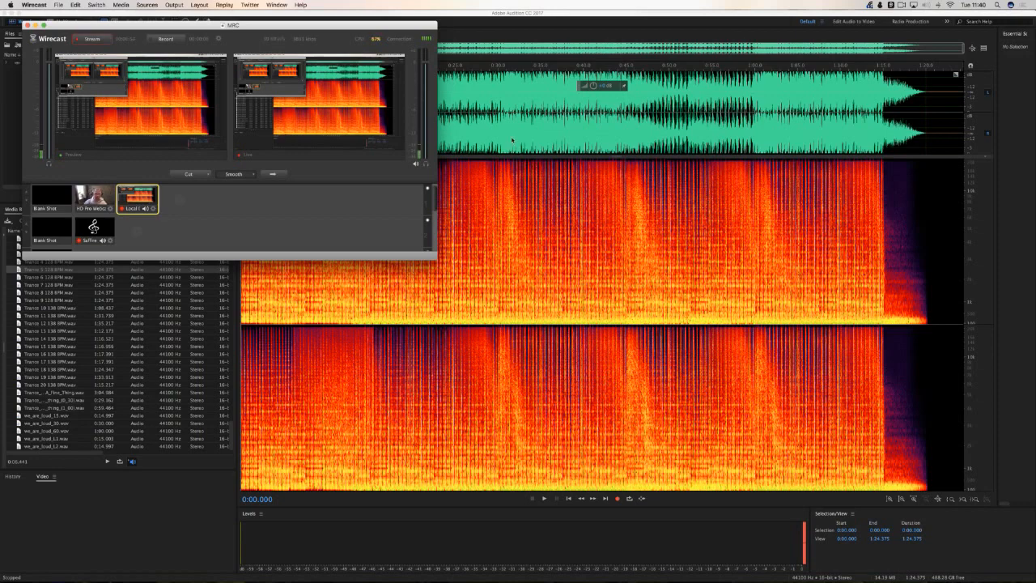
pyautogui.click(499, 29)
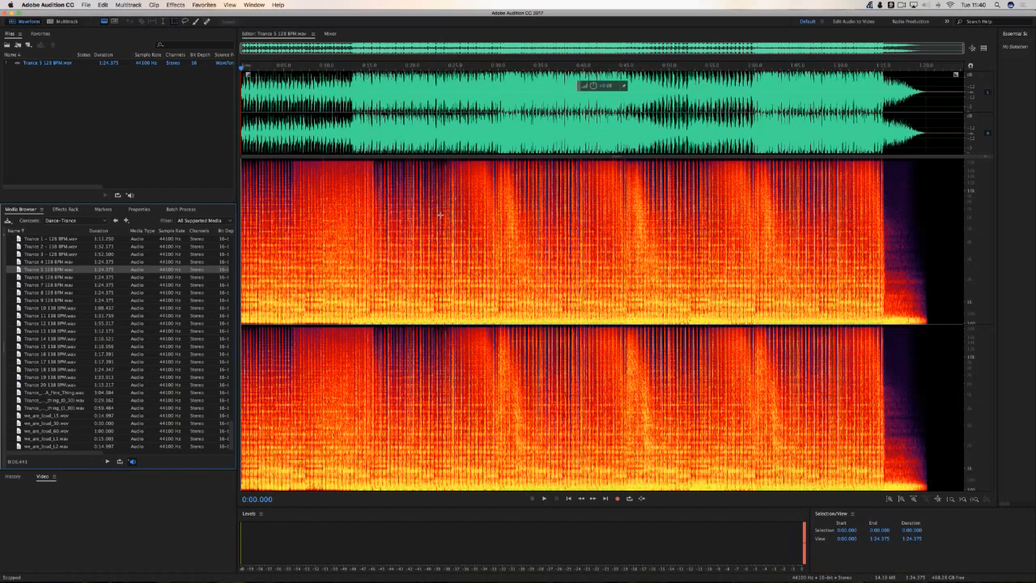
# Bring up ScreenFlow's new recording setup and switch to the Premiere Pro project holding the intro, lower third and outro clips.
pyautogui.press('super+Tab')
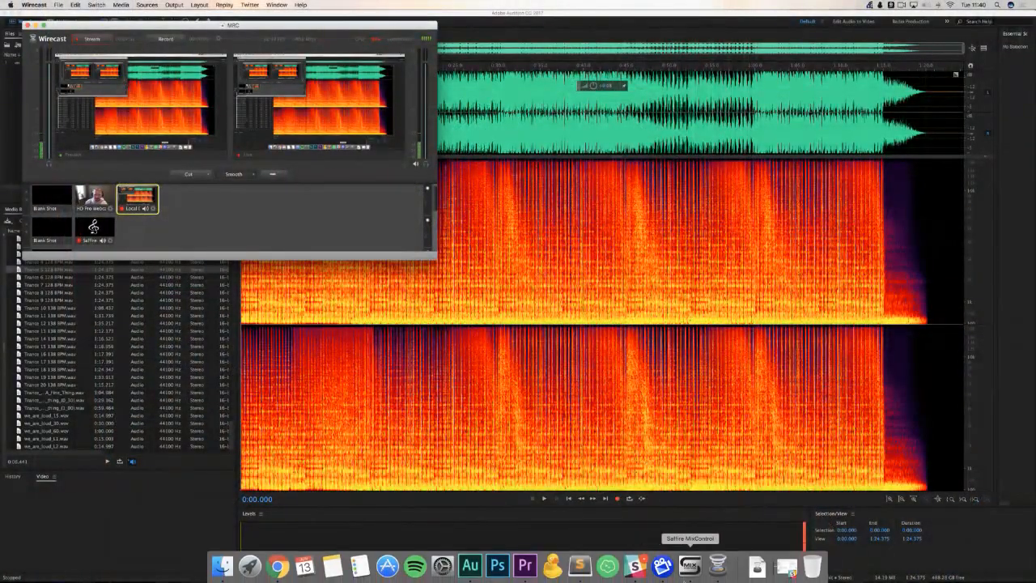
pyautogui.click(662, 565)
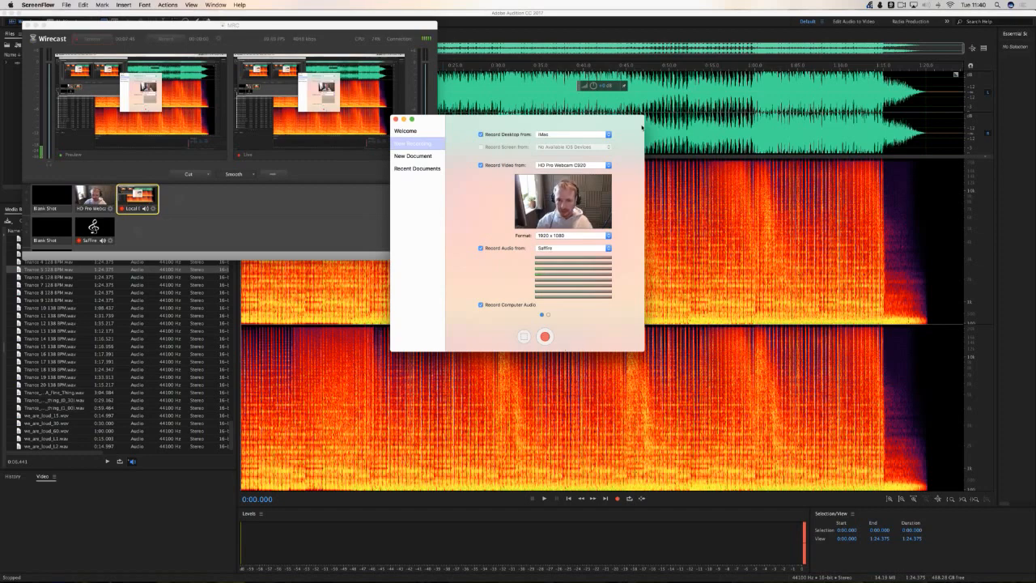
pyautogui.moveTo(523, 577)
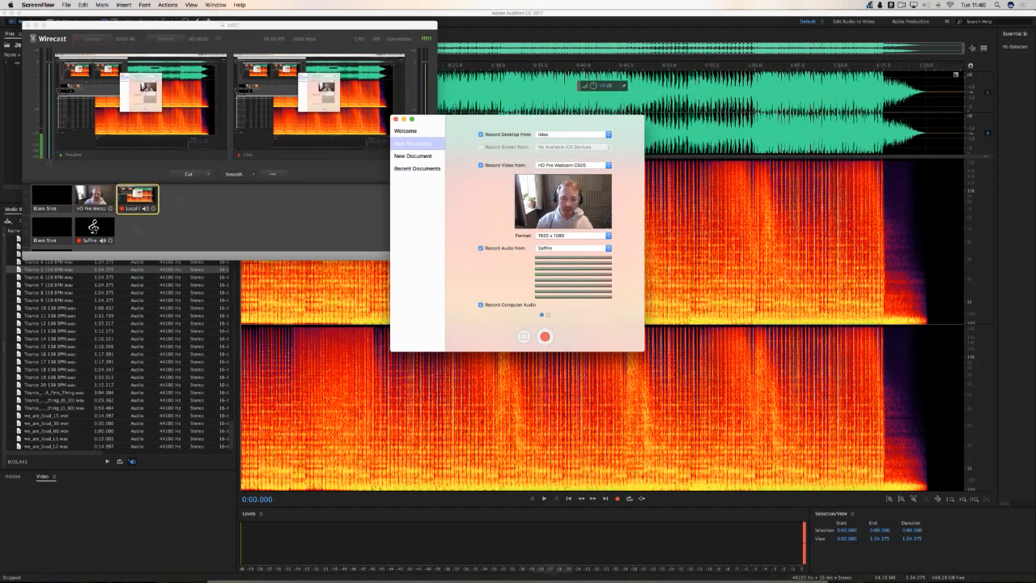
pyautogui.click(523, 574)
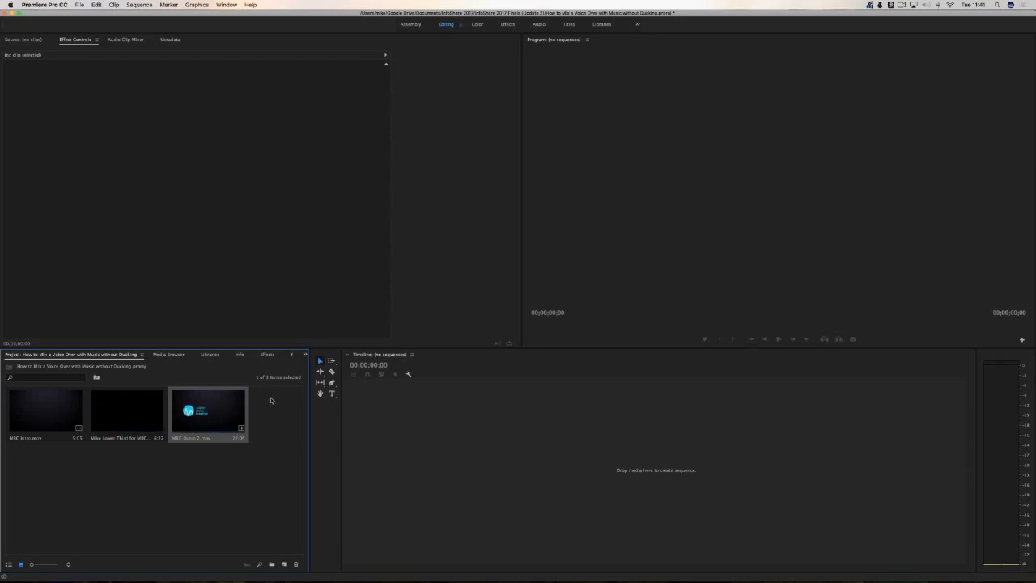
# Switch to Wirecast and select the HD Pro Webcam shot.
pyautogui.press('super+Tab')
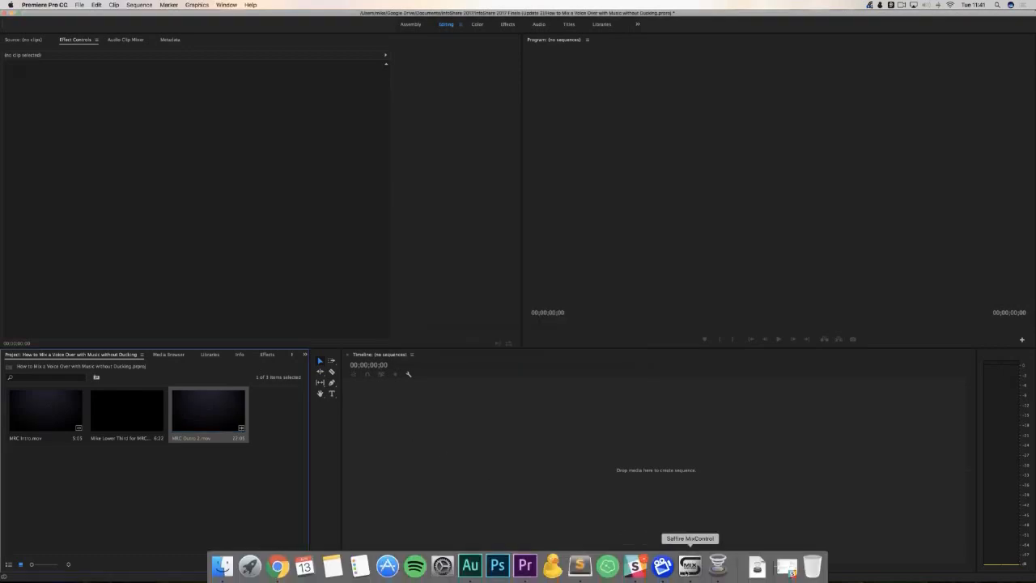
pyautogui.click(717, 562)
pyautogui.click(94, 196)
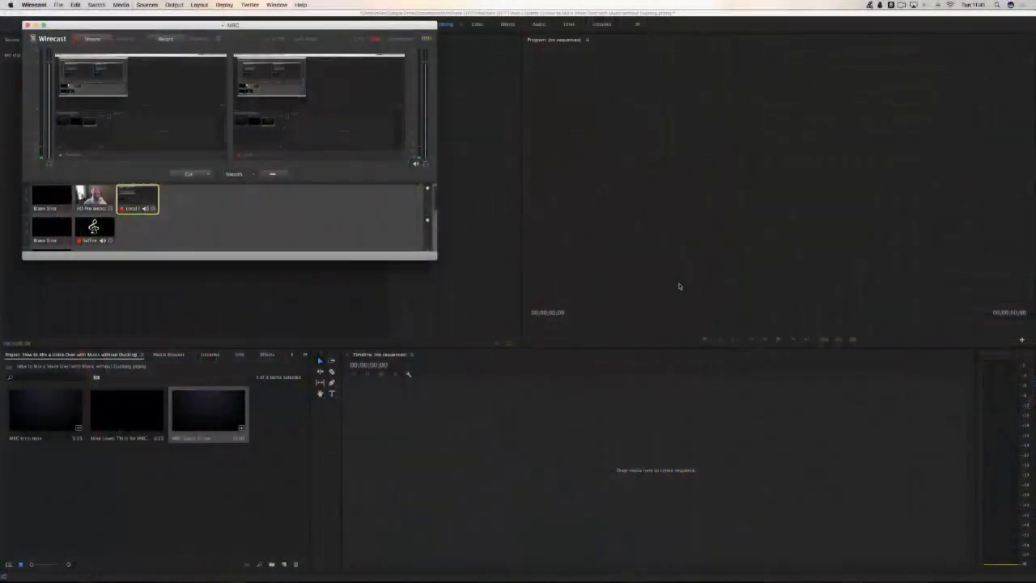
# Switch to Adobe Audition and launch Bartender 2 through a system-wide search.
pyautogui.press('super+Tab')
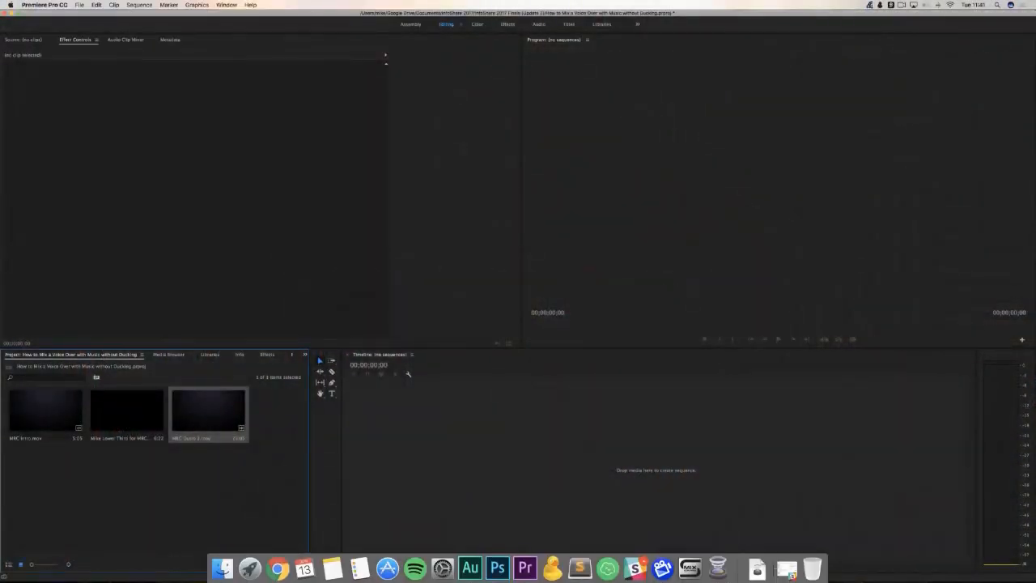
pyautogui.click(469, 567)
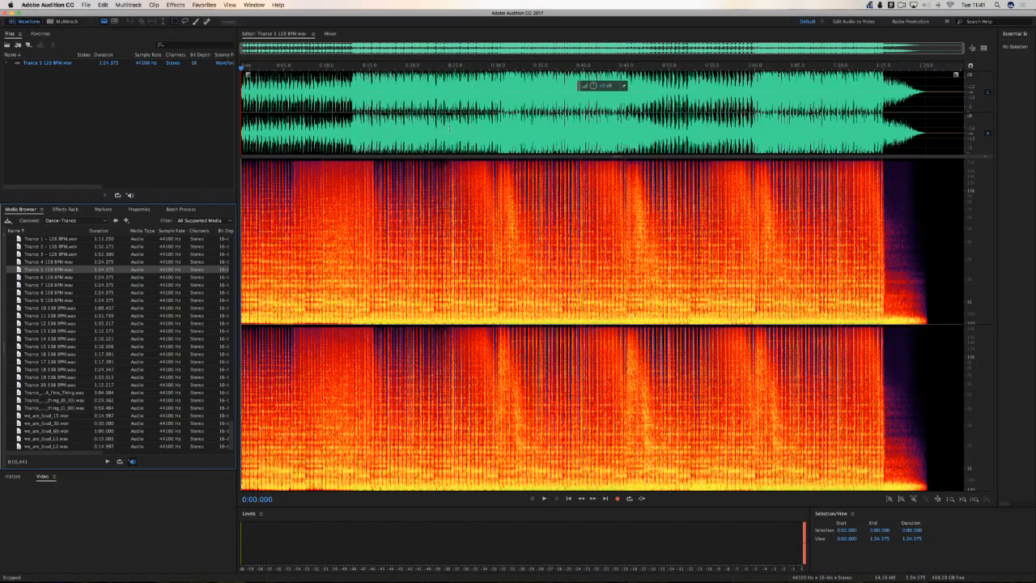
pyautogui.press('super+space')
pyautogui.write('bartender 2')
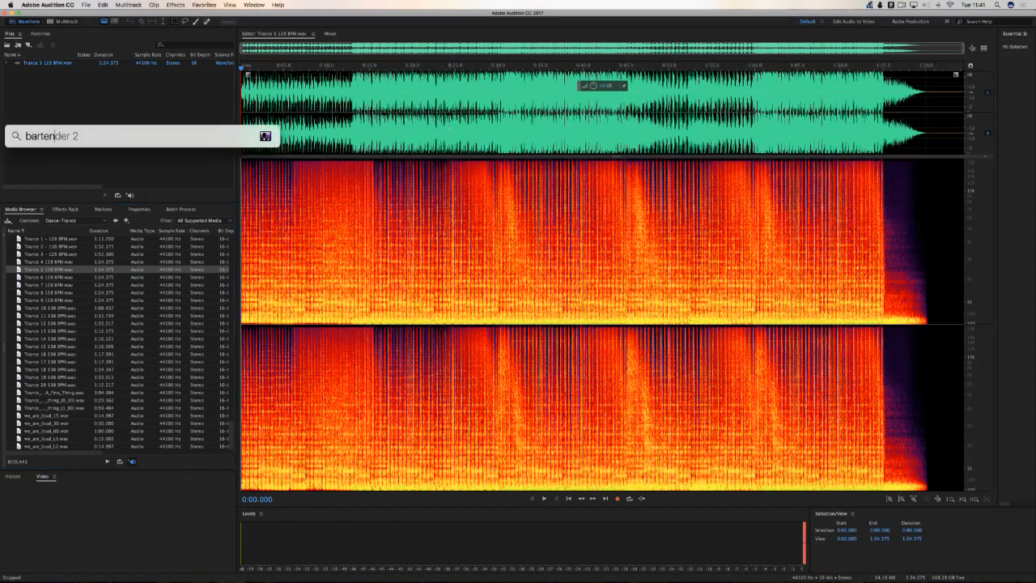
pyautogui.press('Return')
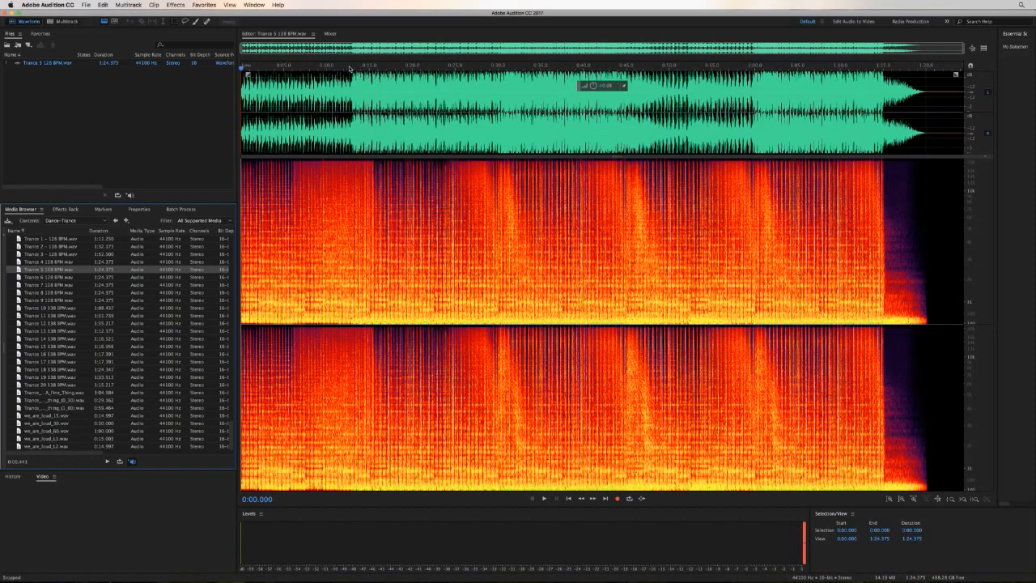
# Move the playhead to about 0:12.9 in the Trance 5 track and return it to the start.
pyautogui.moveTo(349, 68); pyautogui.dragTo(350, 67)
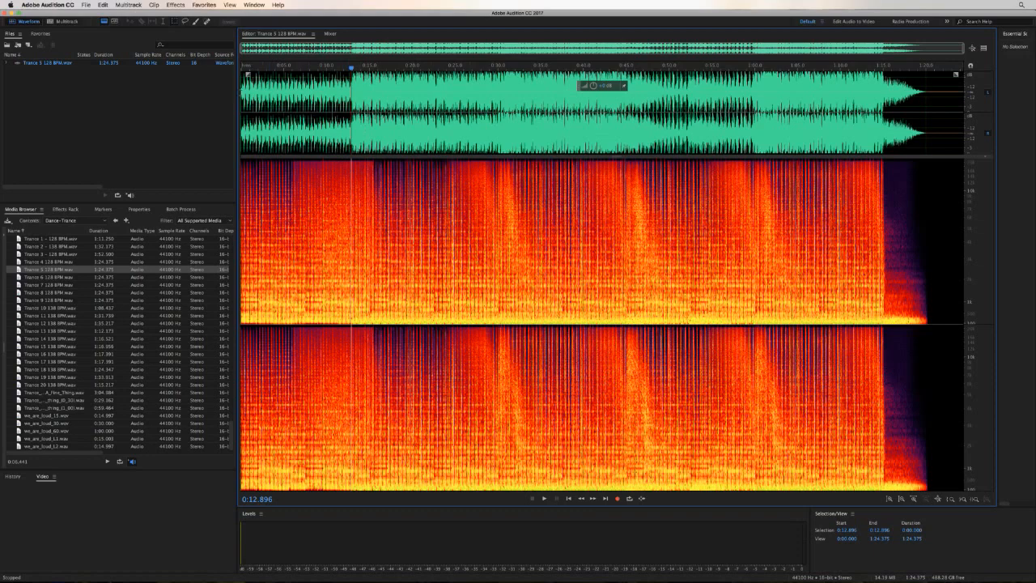
pyautogui.click(243, 69)
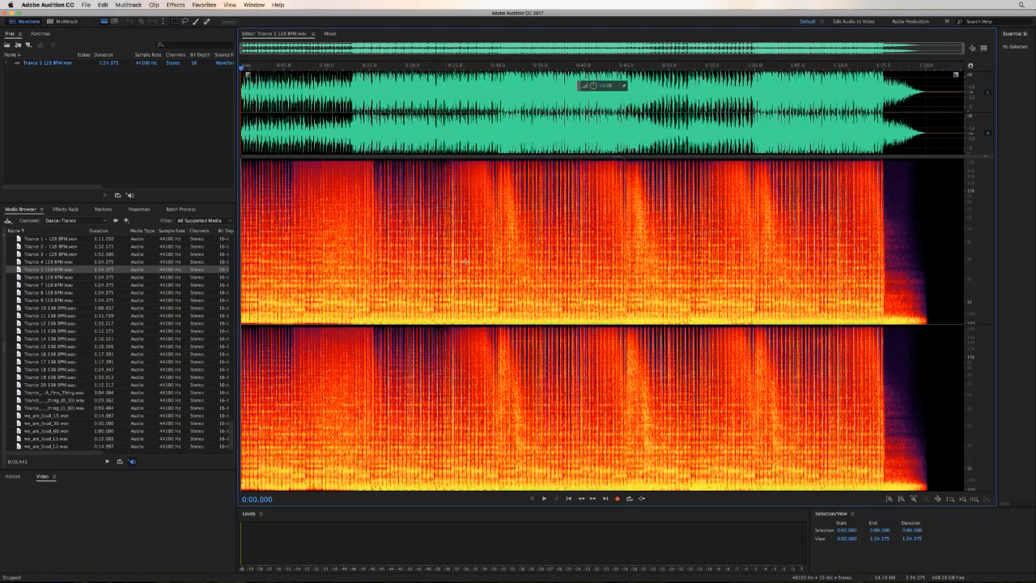
# Switch to ScreenFlow to show its desktop, webcam and audio recording setup.
pyautogui.moveTo(623, 580)
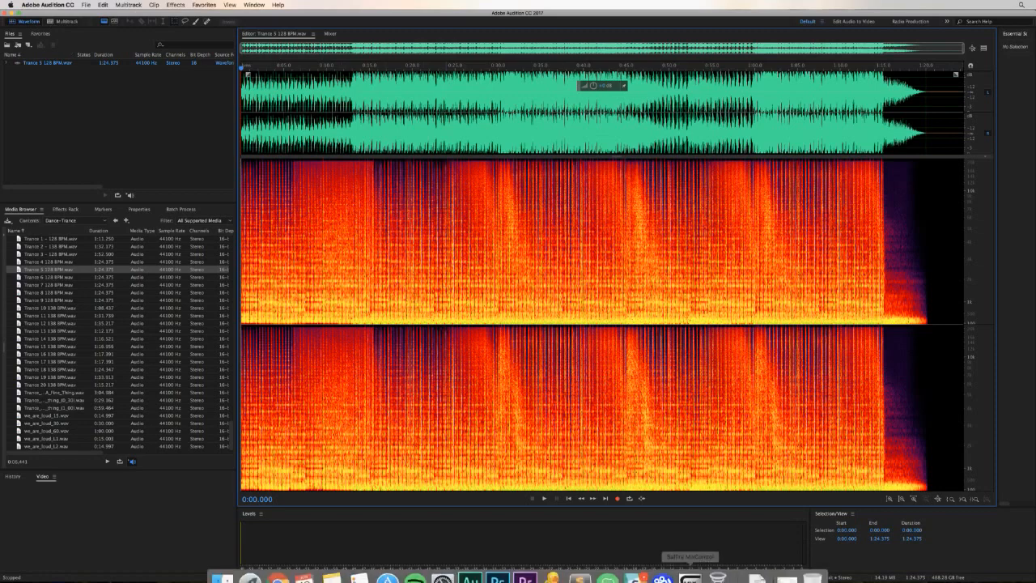
pyautogui.click(662, 567)
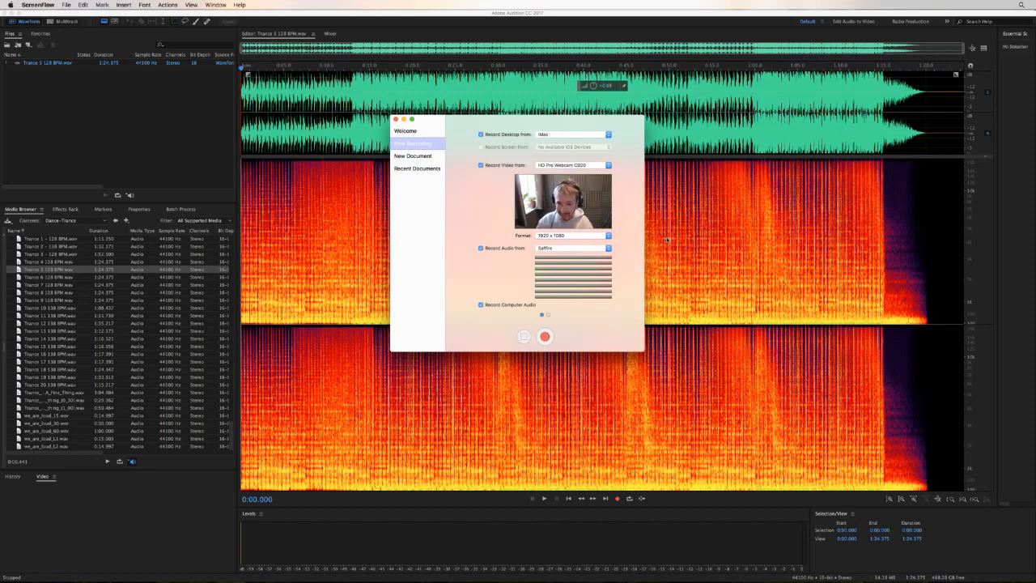
# Switch to Wirecast, preview the HD Pro Webcam shot and look over its source settings before closing them.
pyautogui.click(717, 562)
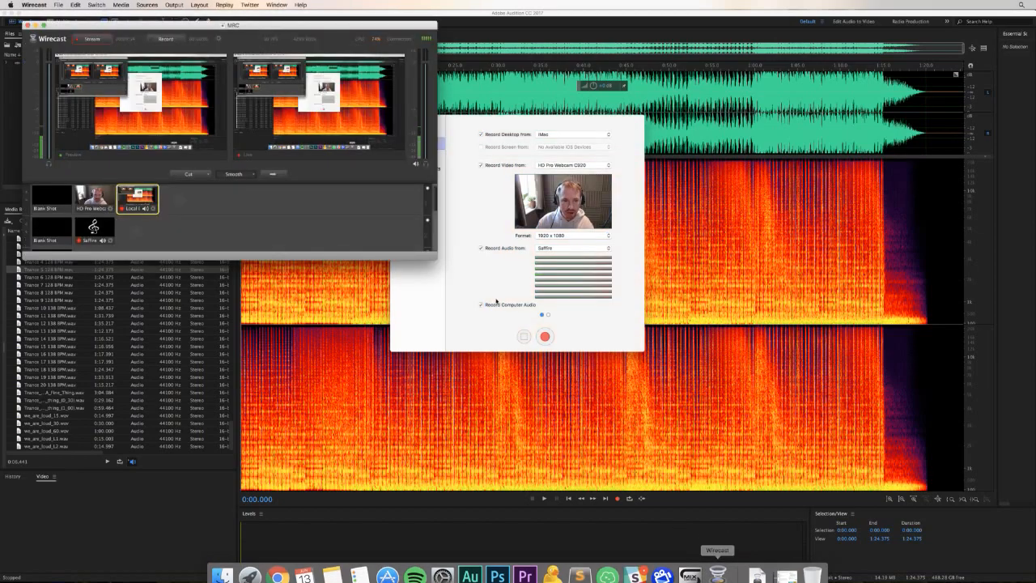
pyautogui.click(93, 198)
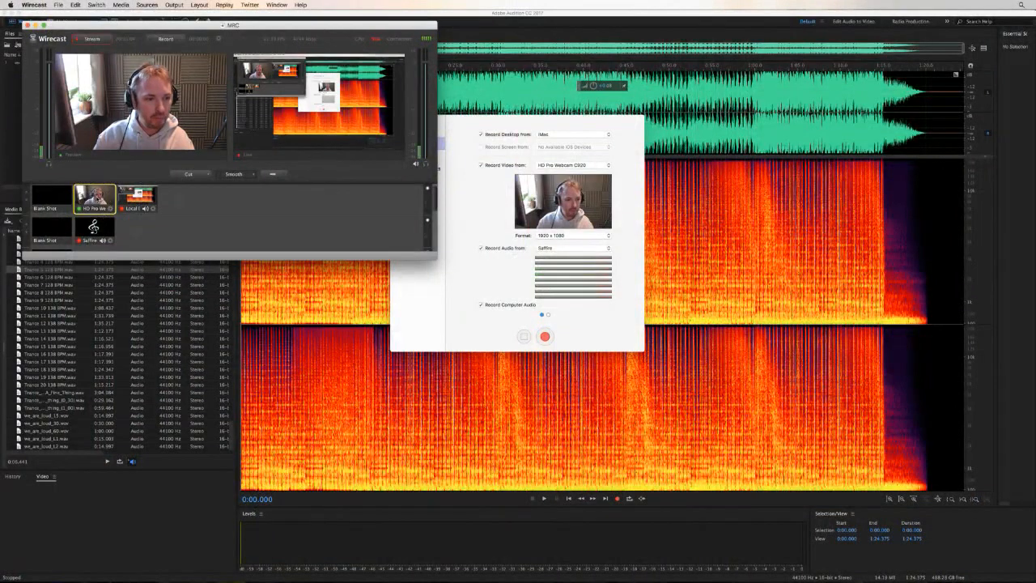
pyautogui.doubleClick(94, 197)
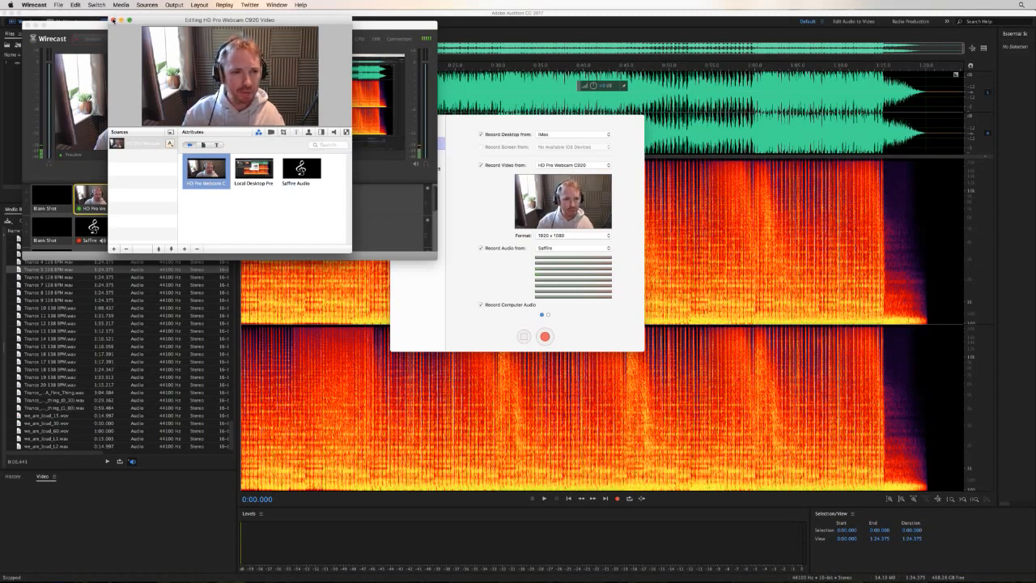
pyautogui.click(113, 20)
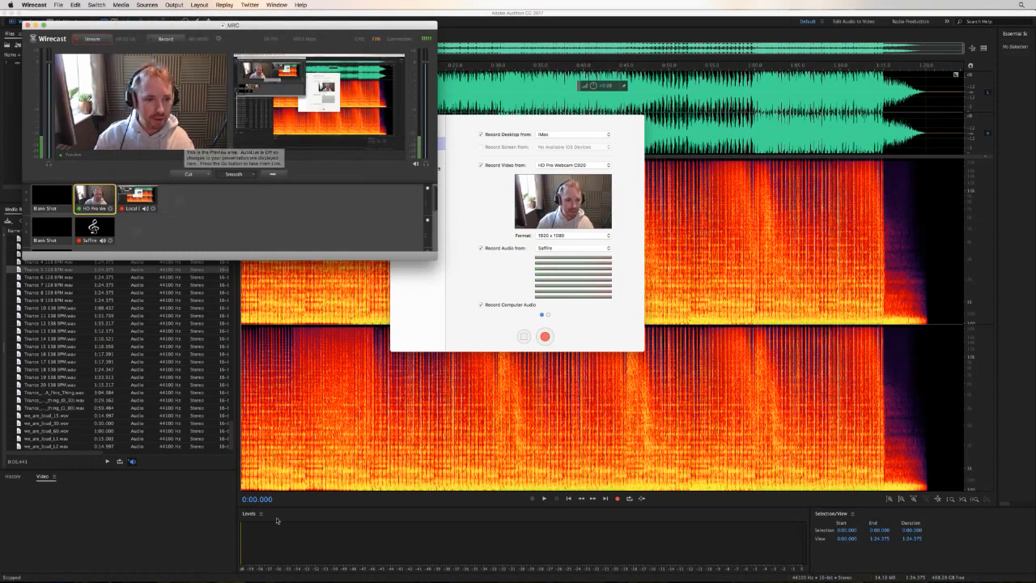
# Turn on the Camera Lights switch in Home Assistant in Chrome and return to Wirecast.
pyautogui.click(284, 572)
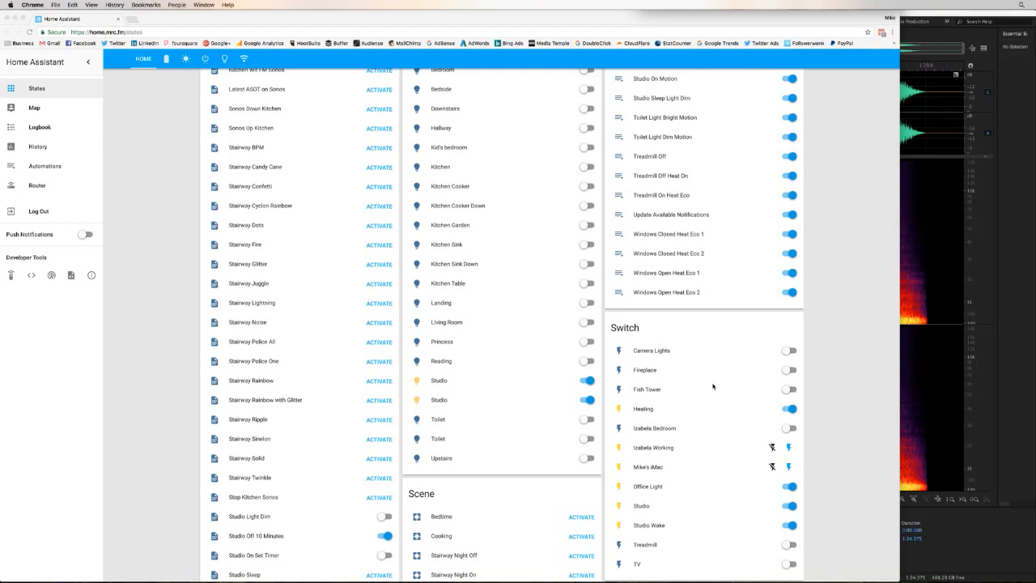
pyautogui.click(786, 353)
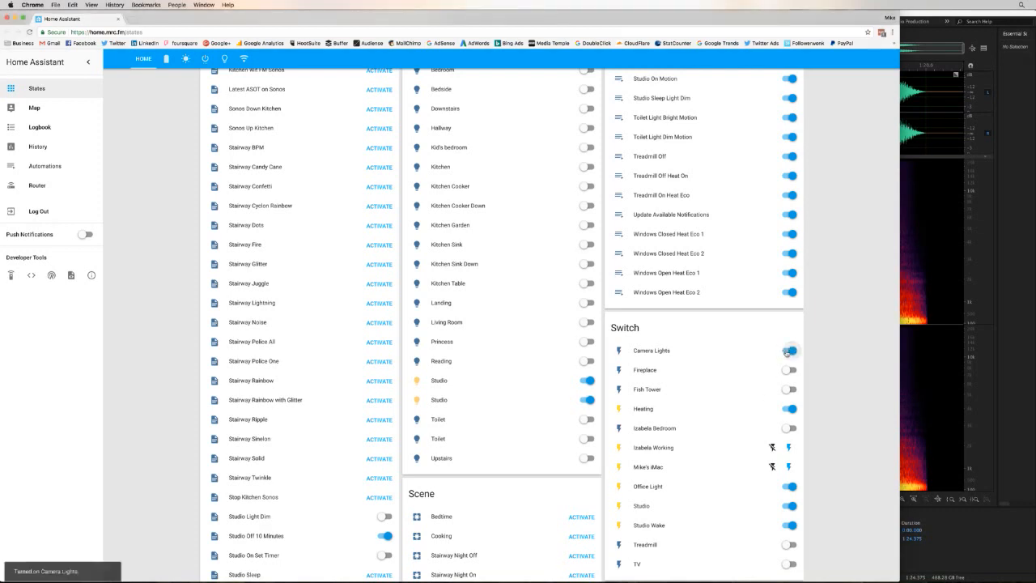
pyautogui.press('super+Tab')
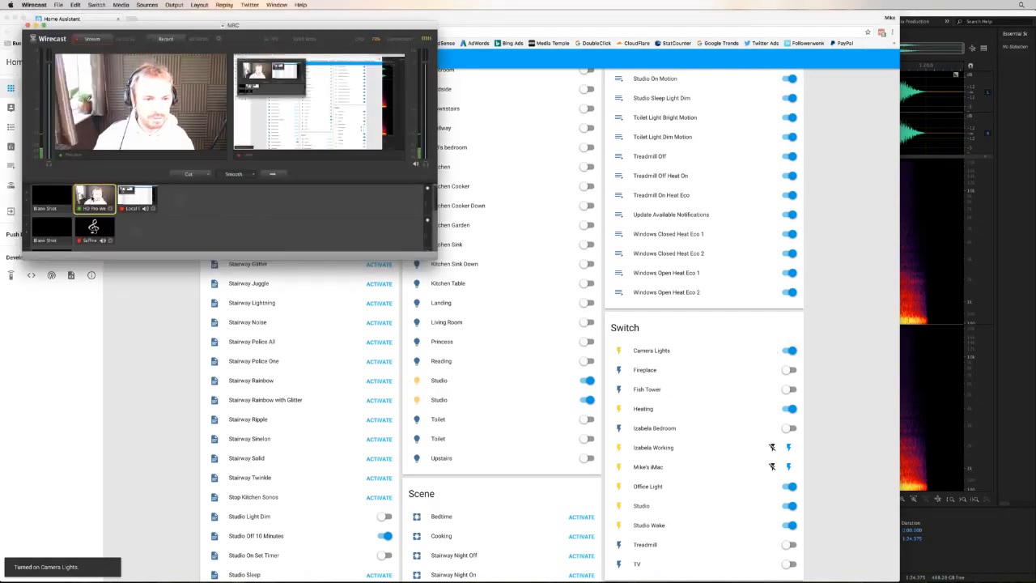
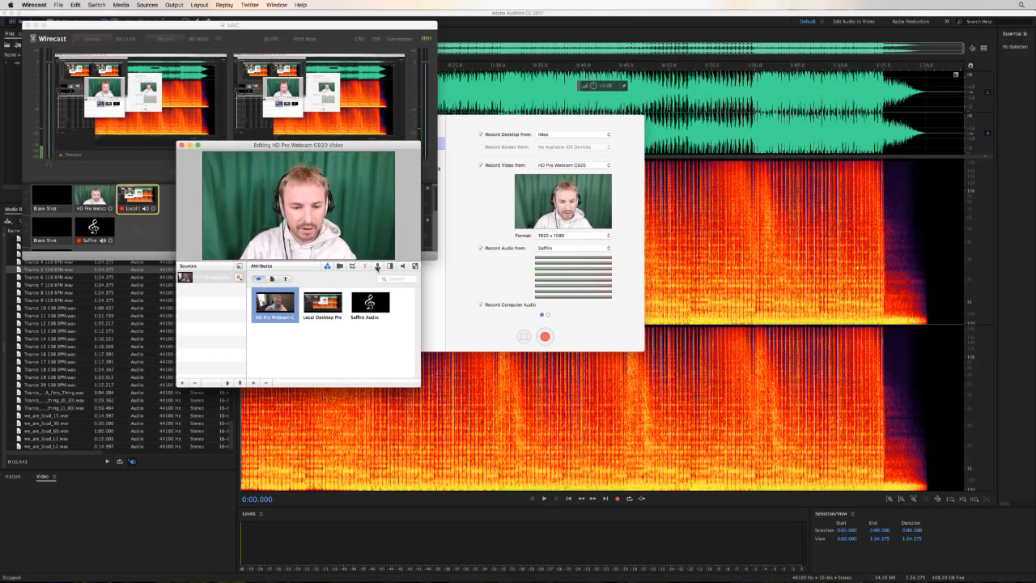
# Enable Chroma Key on the HD Pro Webcam shot and pick the green backdrop as the key color.
pyautogui.click(377, 267)
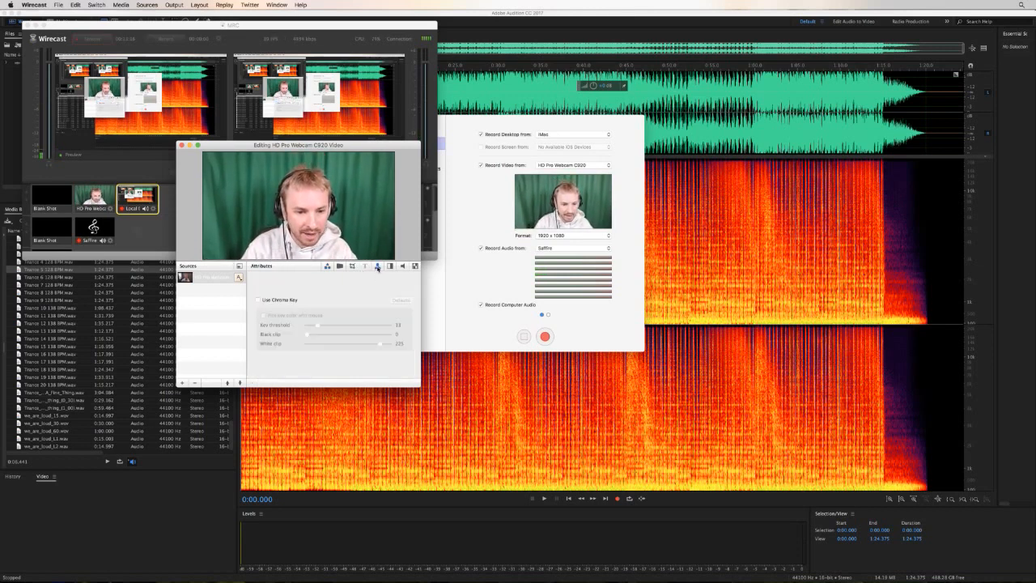
pyautogui.click(275, 300)
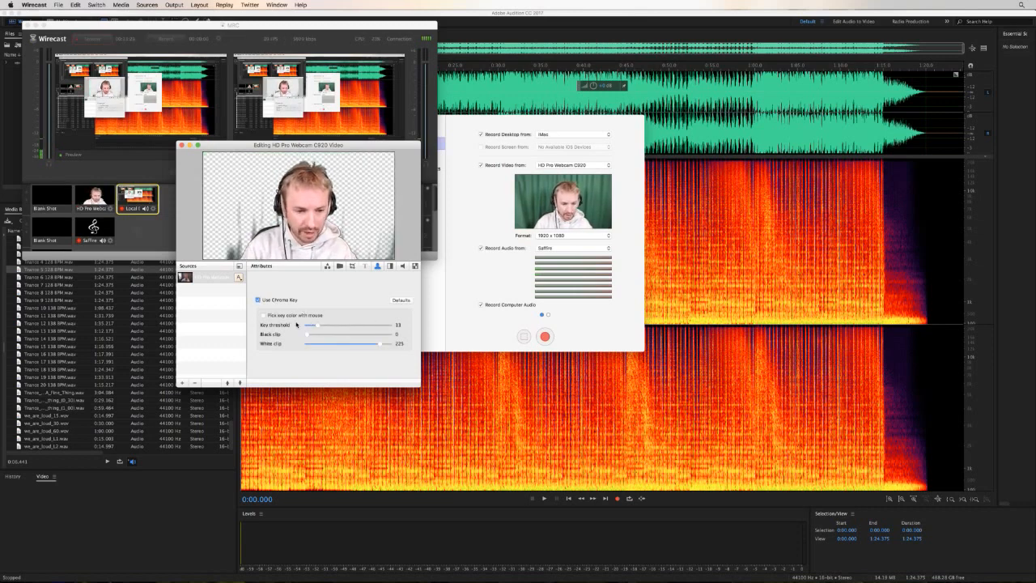
pyautogui.click(267, 316)
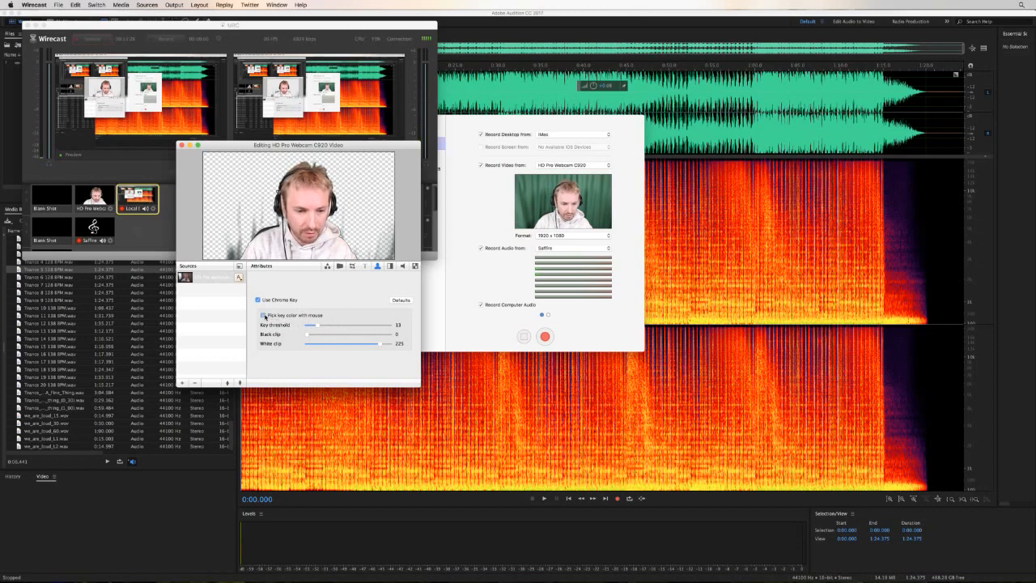
pyautogui.click(237, 228)
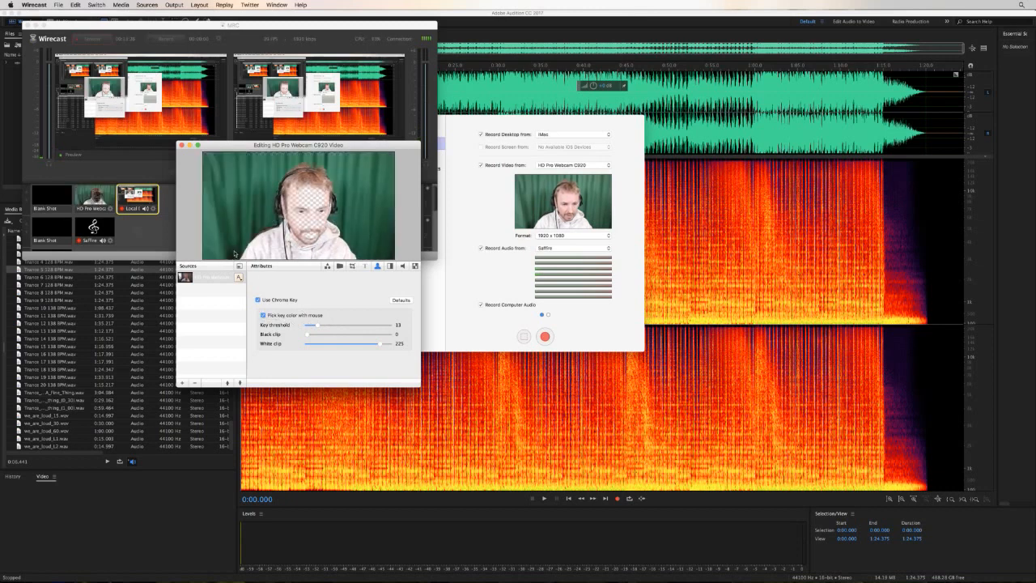
pyautogui.click(237, 229)
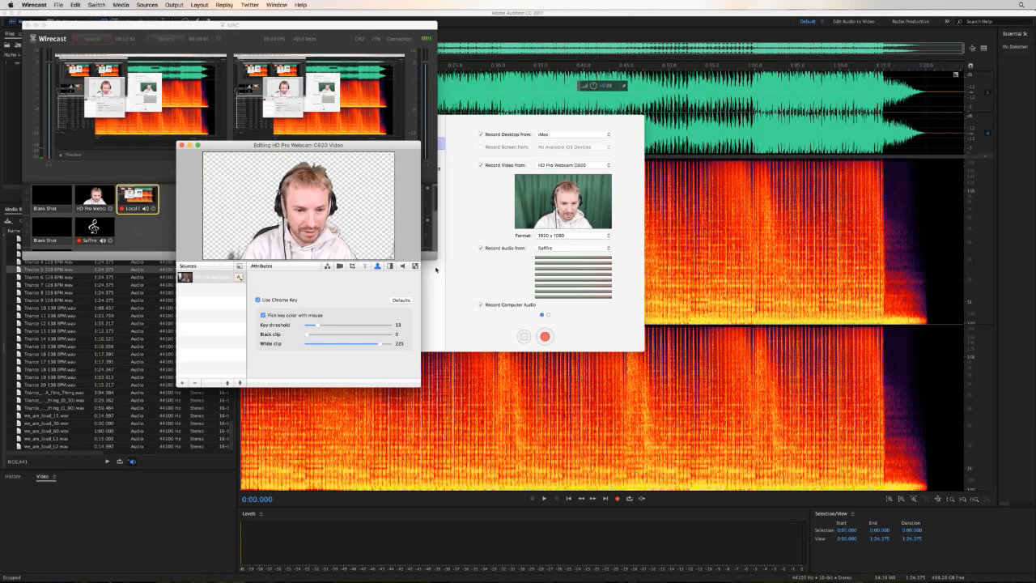
pyautogui.click(263, 315)
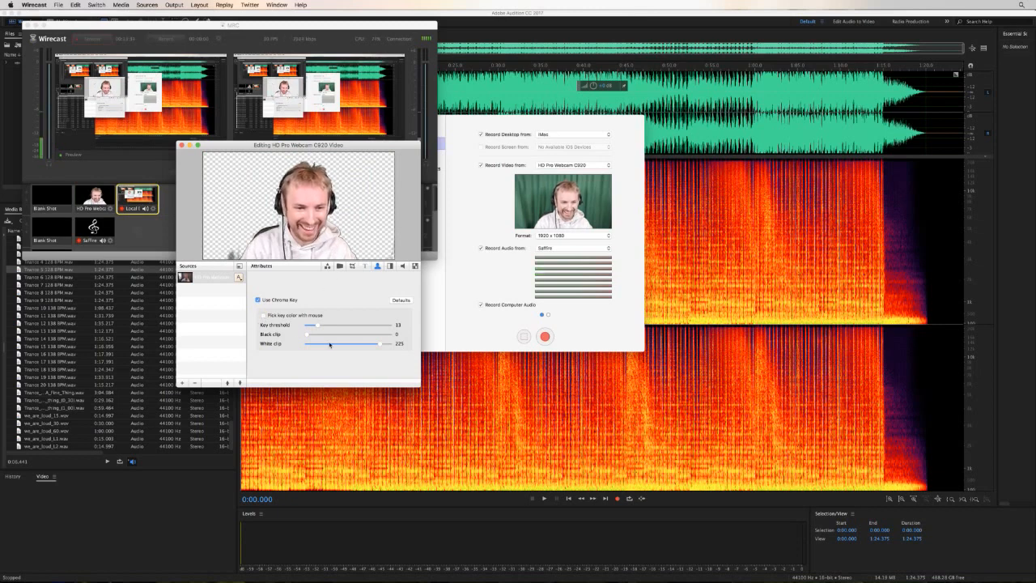
# Adjust the webcam's chroma key to a key threshold of 30, black clip of 30 and white clip of about 180.
pyautogui.moveTo(318, 325)
pyautogui.mouseDown()
pyautogui.moveTo(340, 325)
pyautogui.moveTo(309, 326)
pyautogui.moveTo(337, 325)
pyautogui.moveTo(311, 325)
pyautogui.moveTo(325, 324)
pyautogui.mouseUp()
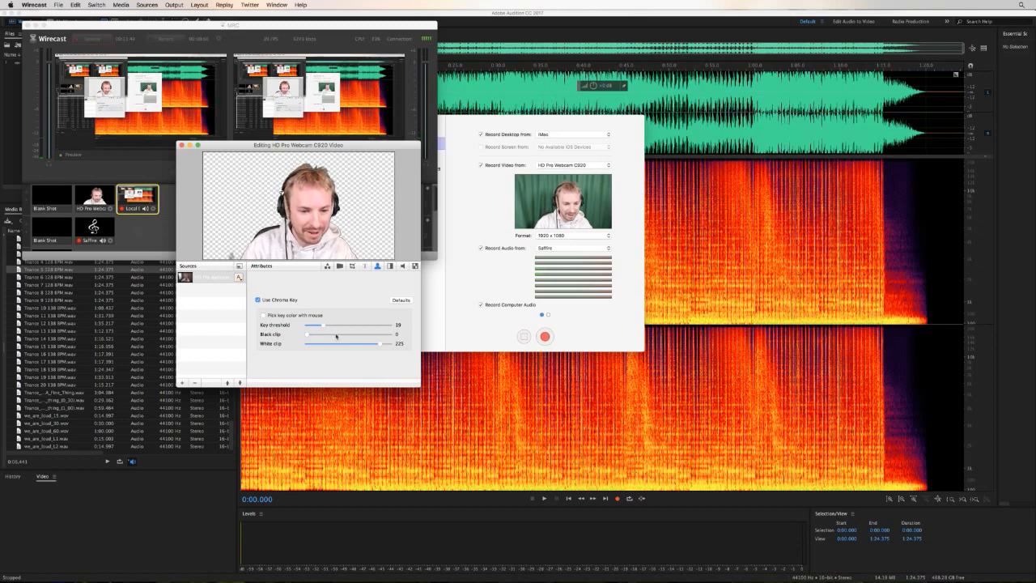
pyautogui.moveTo(323, 325)
pyautogui.mouseDown()
pyautogui.moveTo(364, 337)
pyautogui.moveTo(317, 336)
pyautogui.mouseUp()
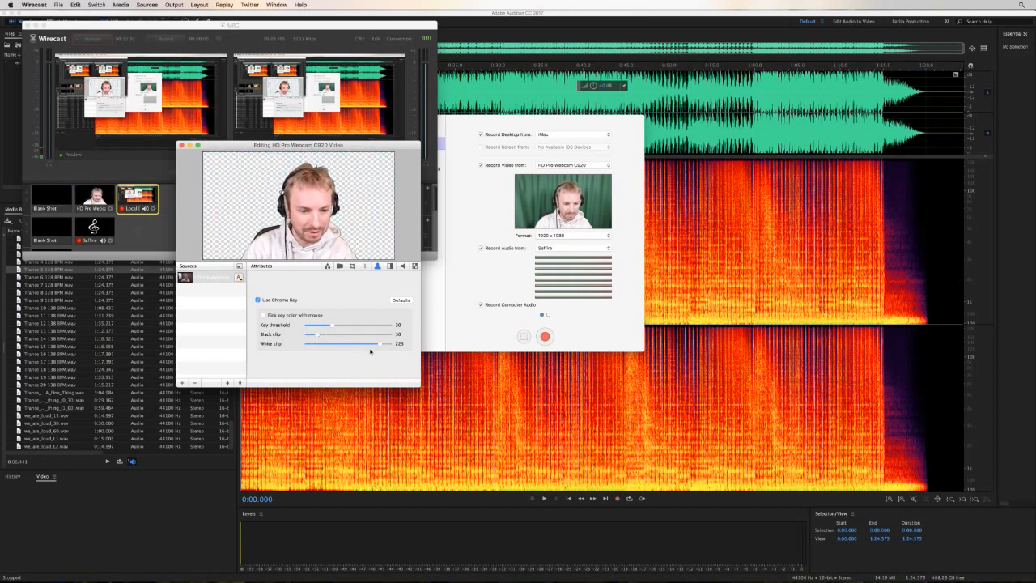
pyautogui.moveTo(381, 344)
pyautogui.mouseDown()
pyautogui.moveTo(333, 344)
pyautogui.moveTo(366, 344)
pyautogui.mouseUp()
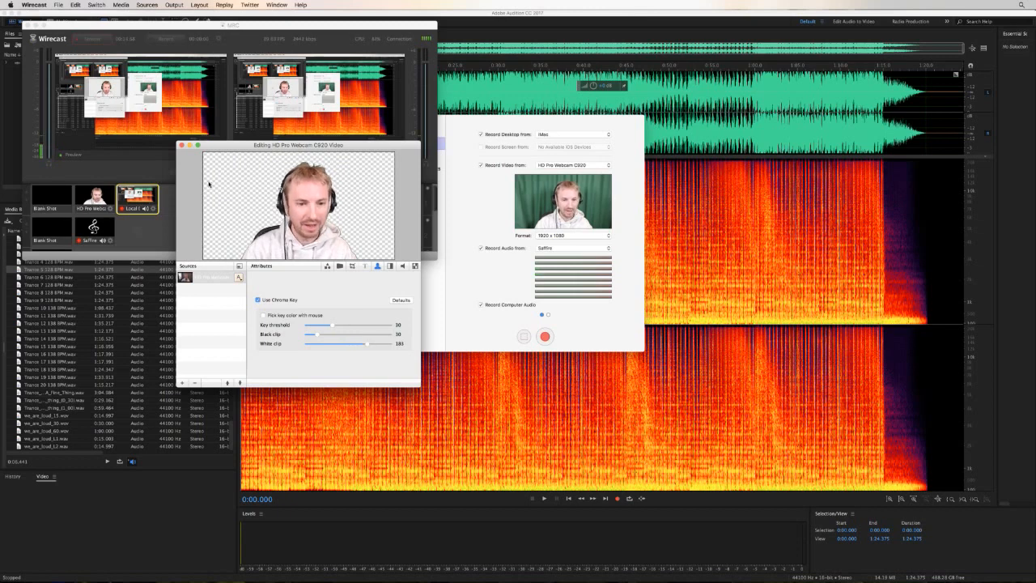
# Close the webcam shot editor and select the keyed HD Pro Webcam shot.
pyautogui.click(181, 146)
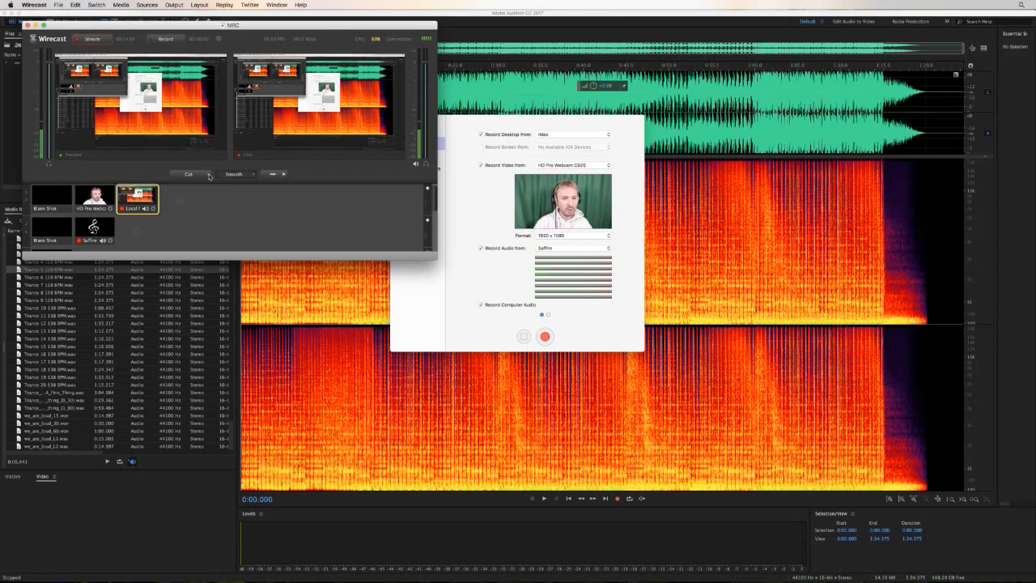
pyautogui.click(95, 198)
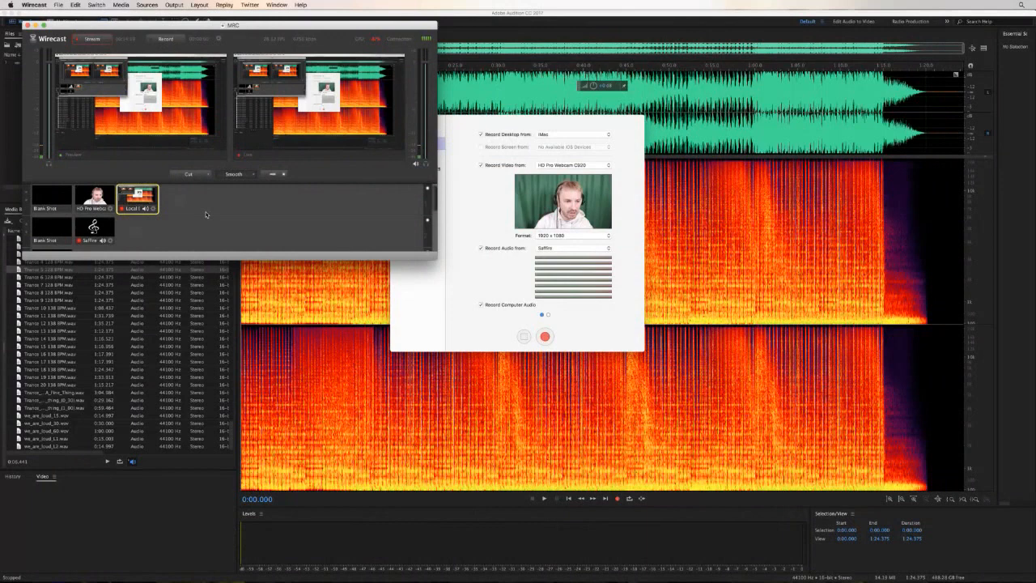
# Add the Local Desktop Presenter shot to the layer below the Saffire audio and select the HD Pro Webcam shot in the first layer.
pyautogui.scroll(-2, 205, 214)
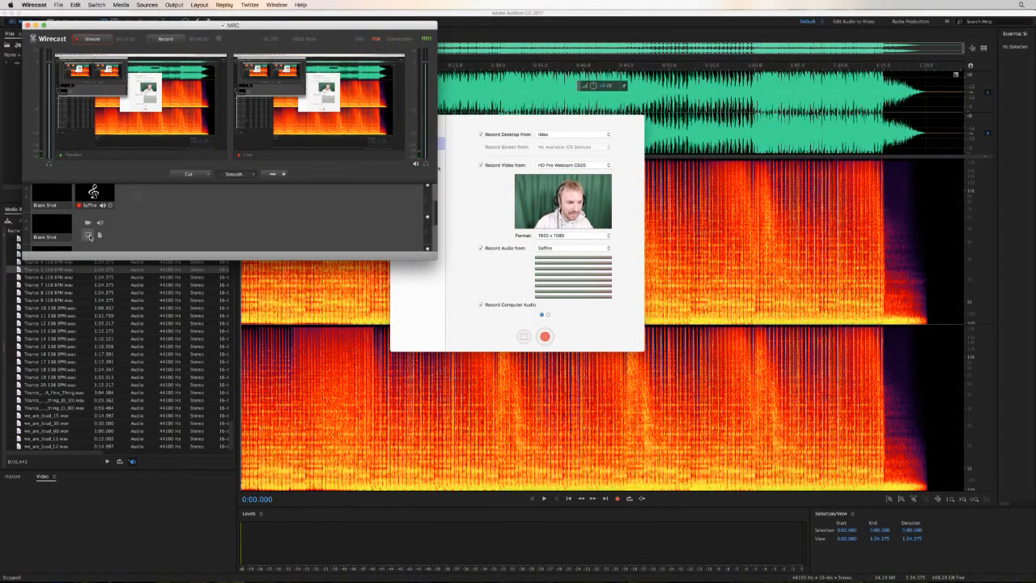
pyautogui.click(89, 235)
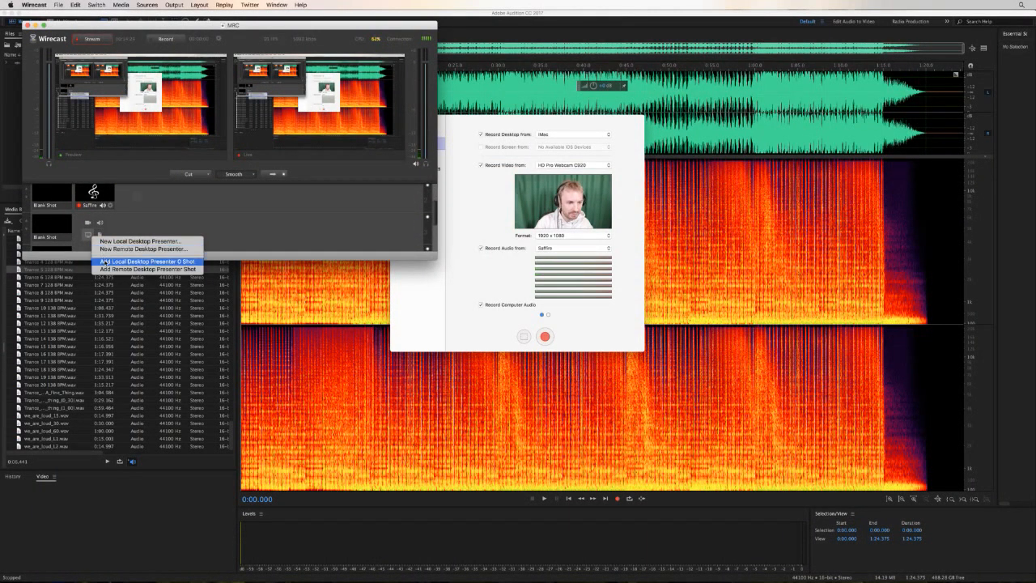
pyautogui.click(103, 261)
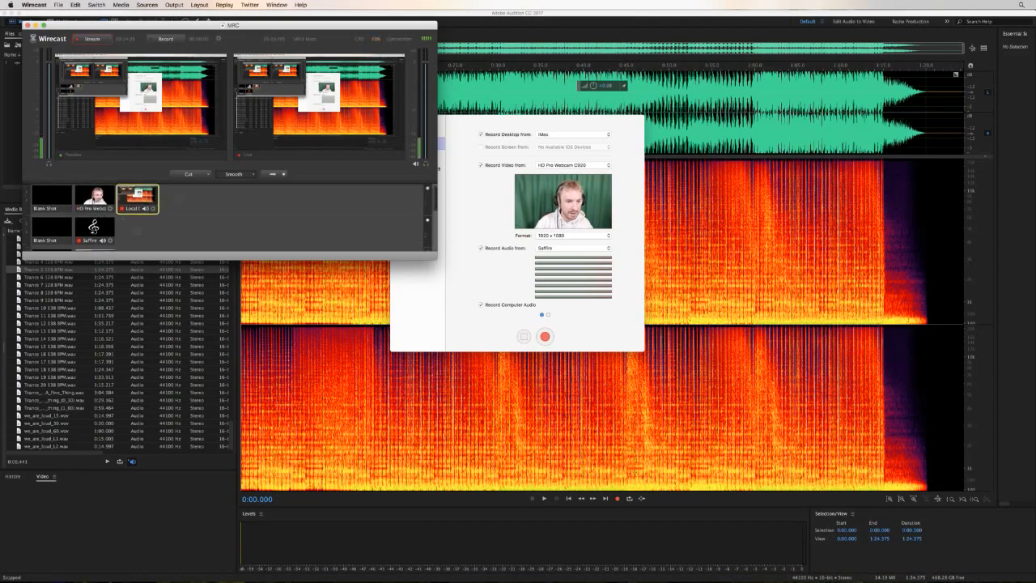
pyautogui.click(94, 198)
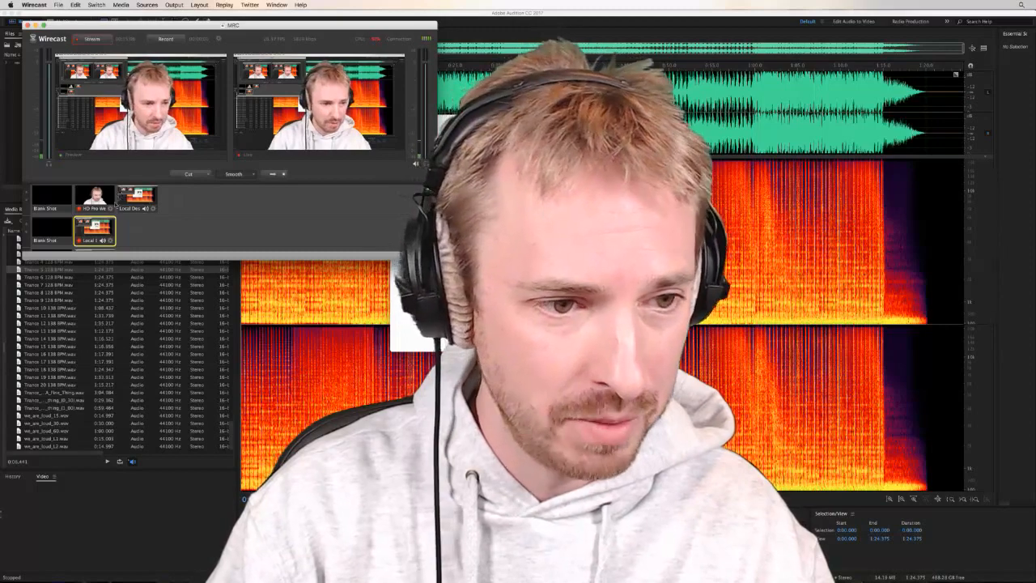
pyautogui.click(97, 198)
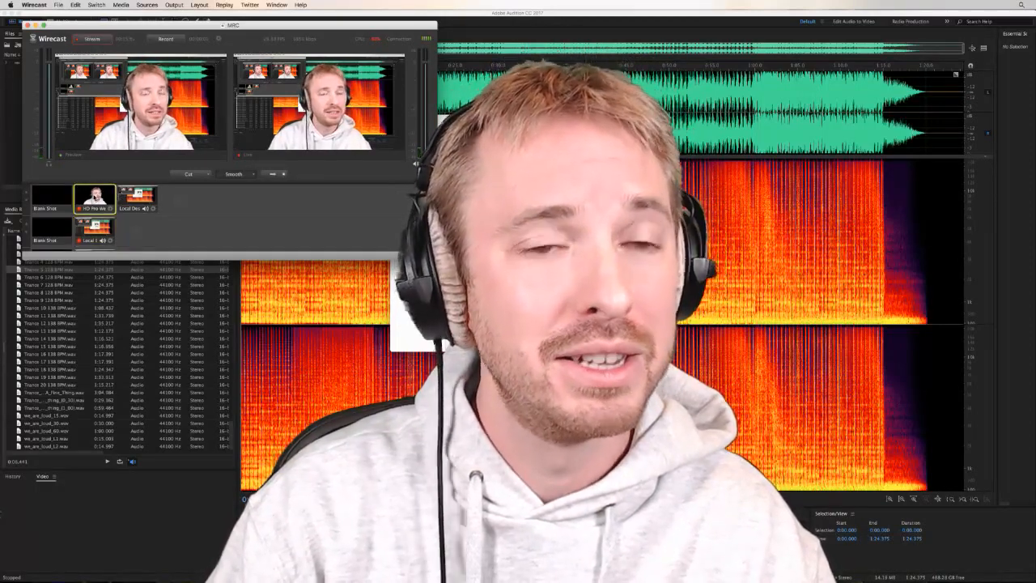
# Open the HD Pro Webcam shot for editing and scale the keyed webcam image down to a small presenter figure.
pyautogui.doubleClick(95, 196)
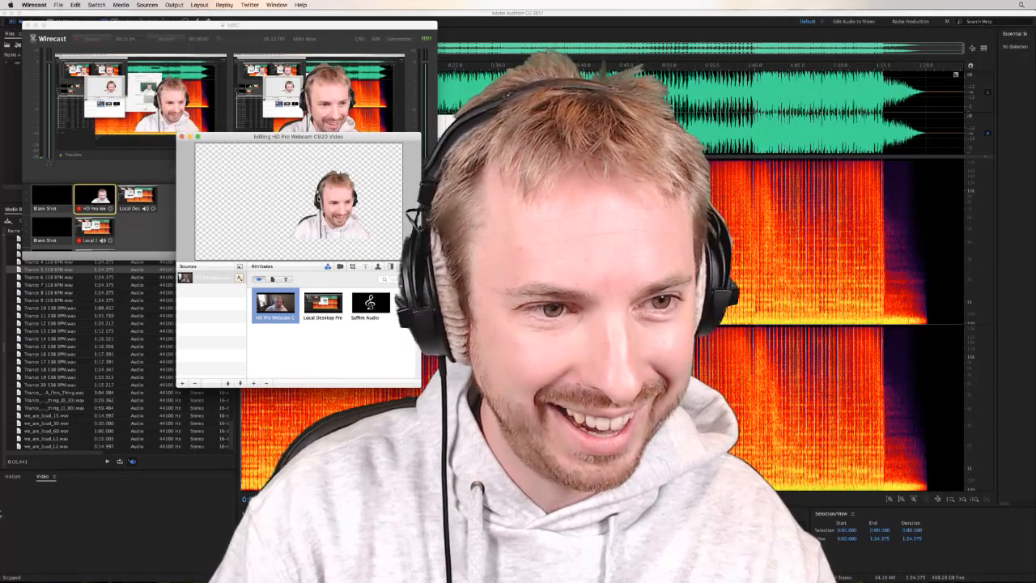
pyautogui.moveTo(299, 174); pyautogui.dragTo(318, 191)
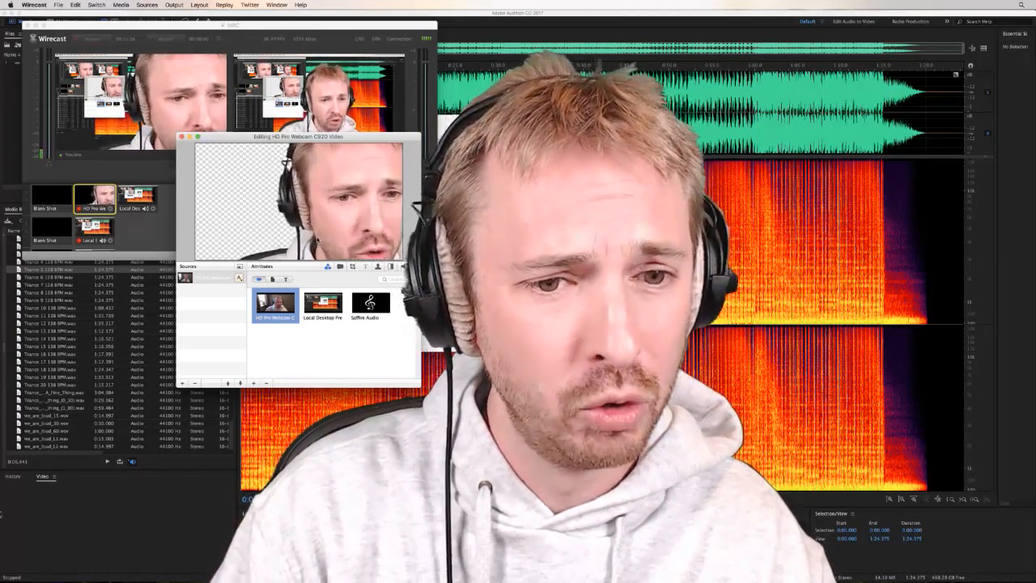
pyautogui.scroll(-5, 317, 240)
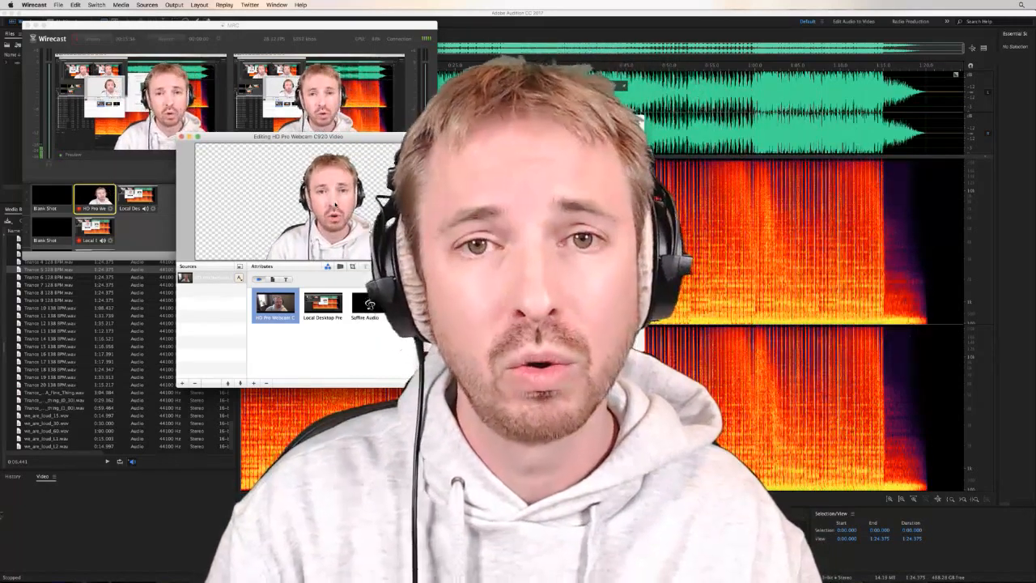
pyautogui.scroll(2, 335, 204)
pyautogui.scroll(-5, 335, 204)
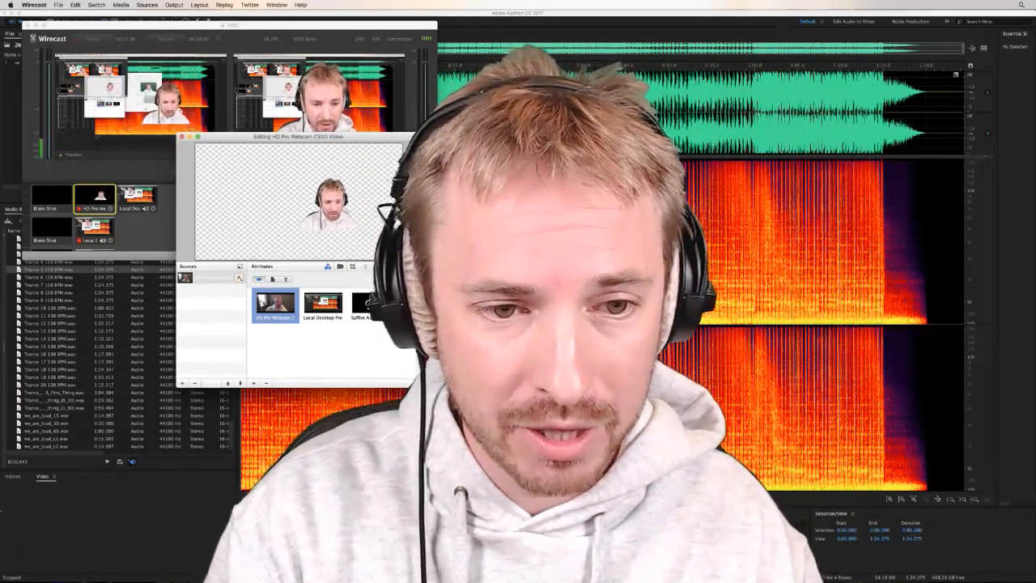
pyautogui.scroll(5, 335, 204)
pyautogui.scroll(-6, 336, 205)
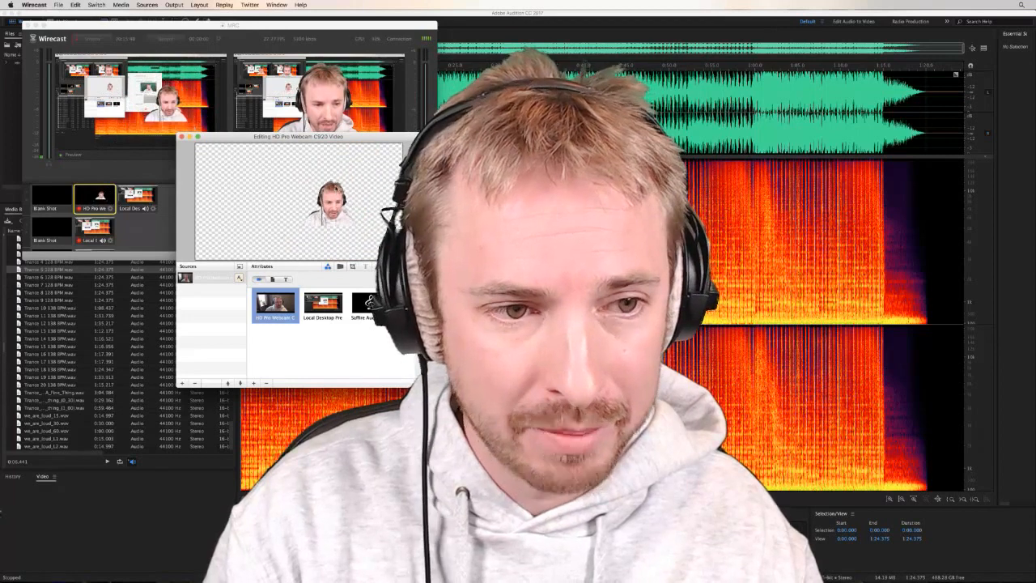
# Move the webcam image to the lower-right corner of the shot, close the shot editor and put the updated webcam shot live.
pyautogui.moveTo(332, 196); pyautogui.dragTo(363, 220)
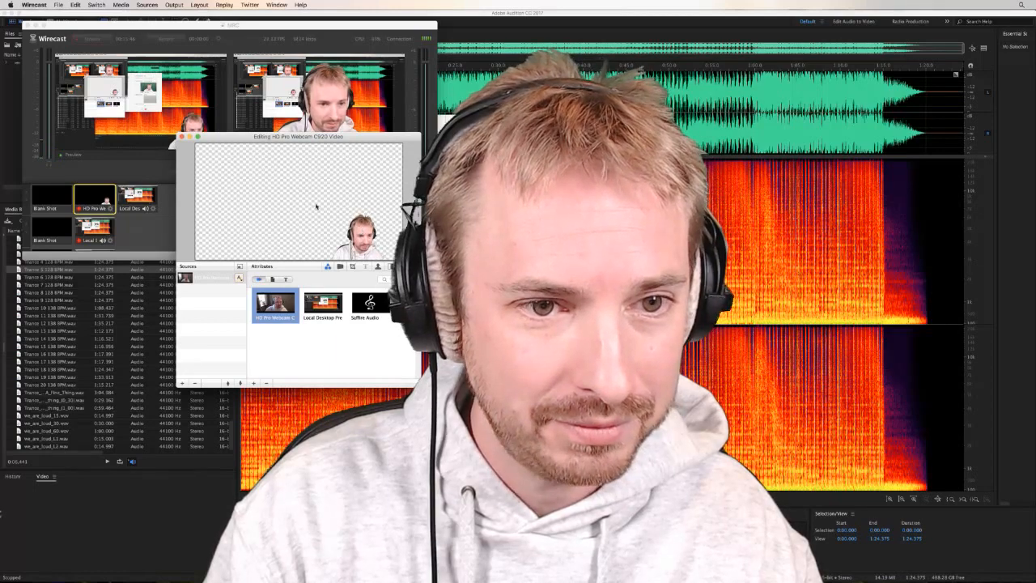
pyautogui.click(182, 137)
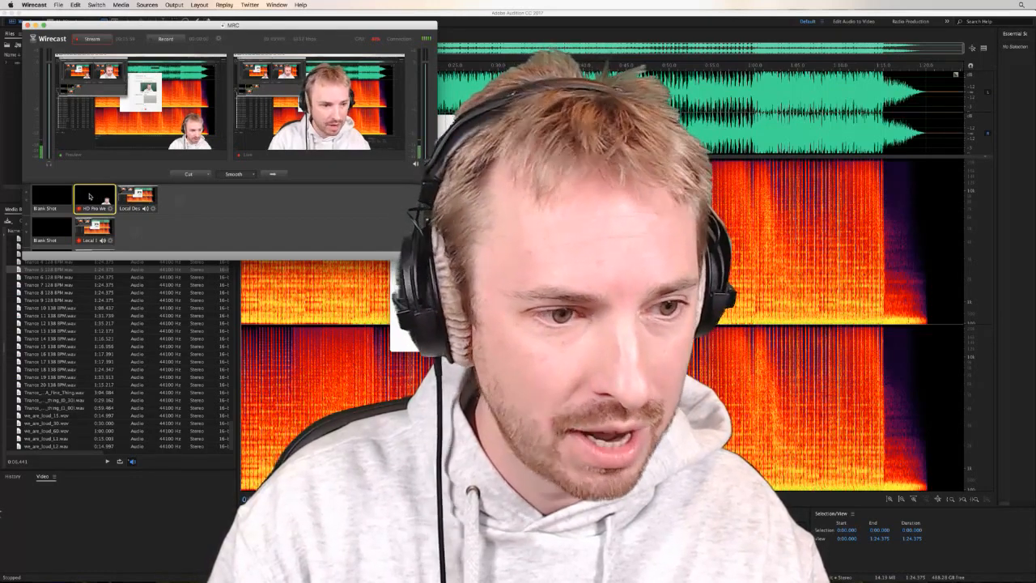
pyautogui.click(90, 196)
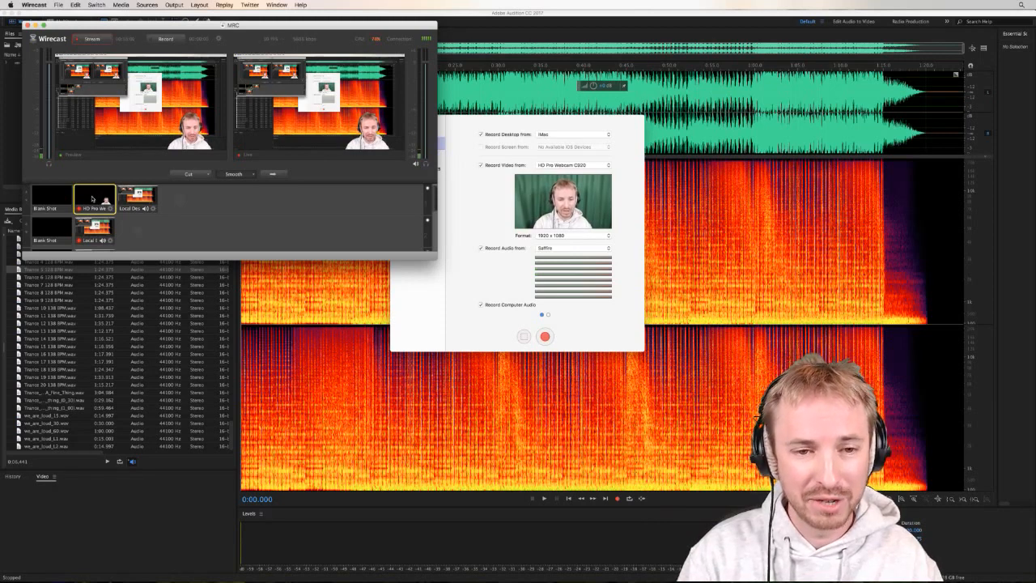
# Switch to ScreenFlow and start recording the iMac desktop, HD Pro Webcam C920 video, Saffire audio and computer audio.
pyautogui.moveTo(172, 199)
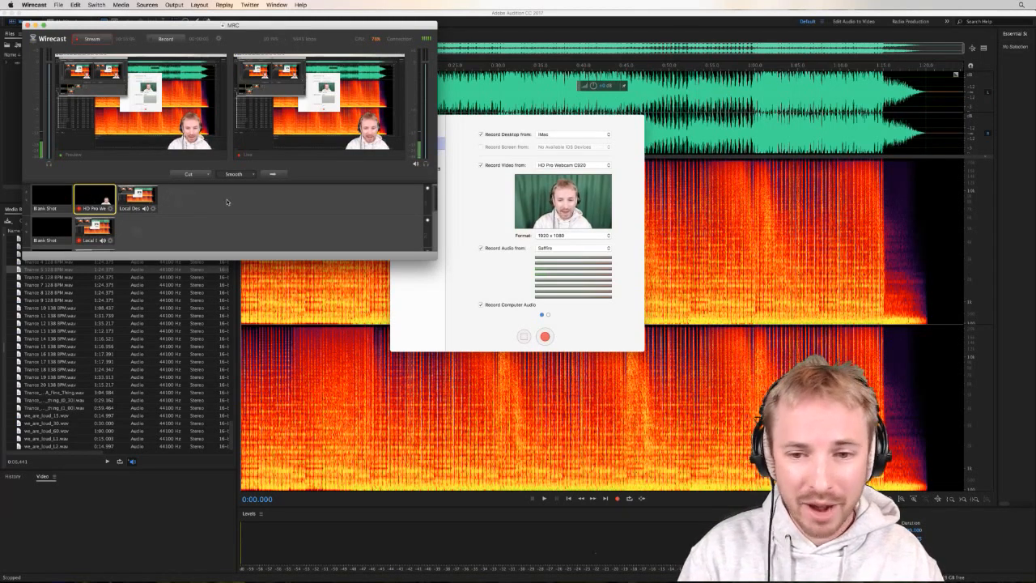
pyautogui.click(497, 203)
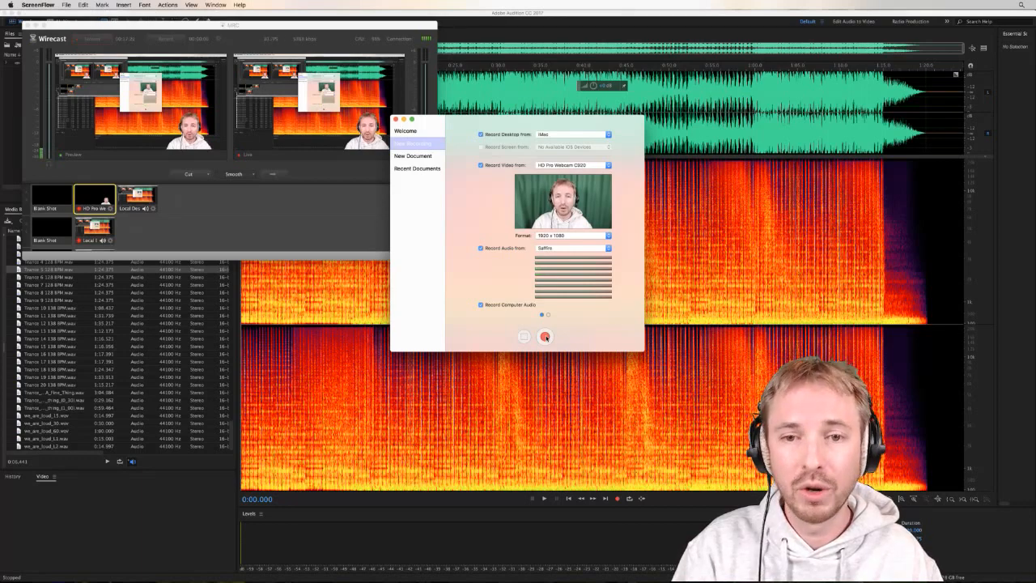
pyautogui.click(544, 336)
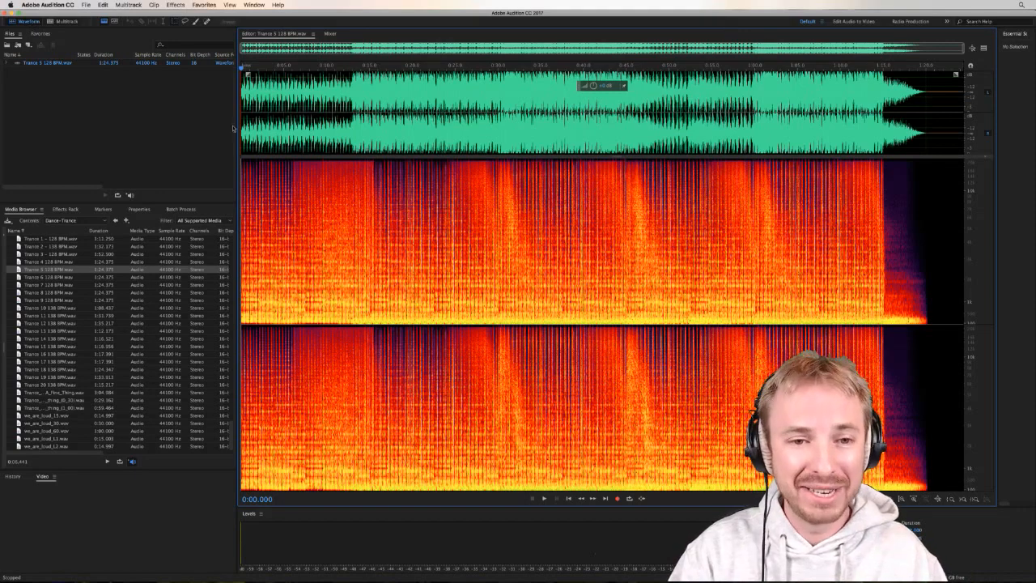
# In Adobe Audition, normalize the Trance 5 128 BPM.wav music track to -0.1 dB.
pyautogui.click(344, 93)
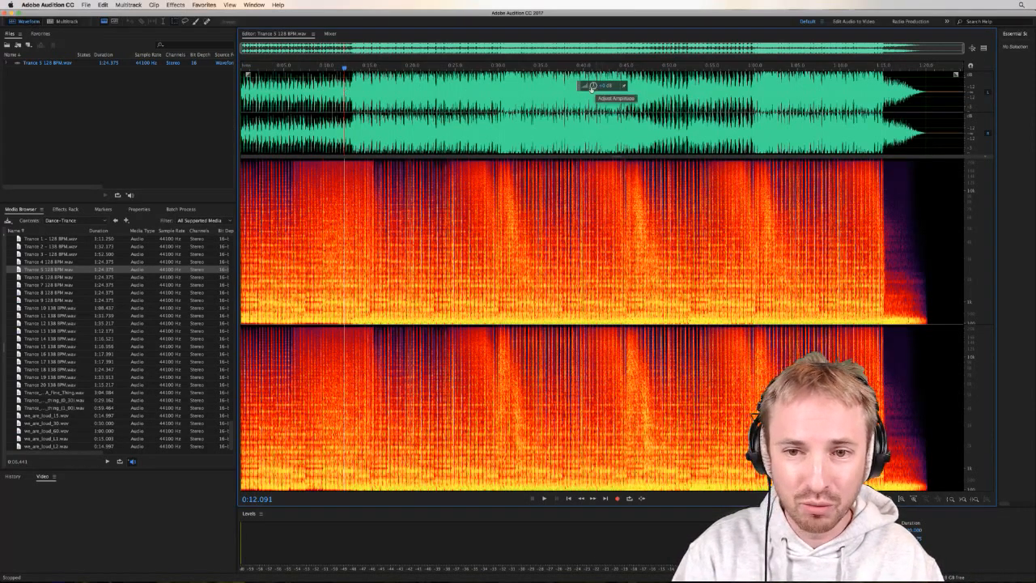
pyautogui.click(207, 6)
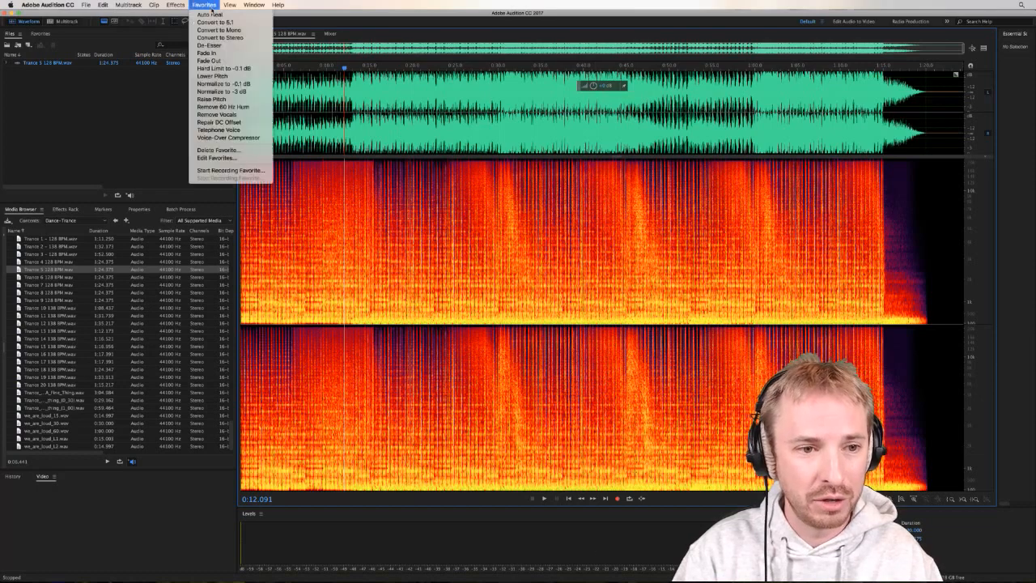
pyautogui.click(226, 84)
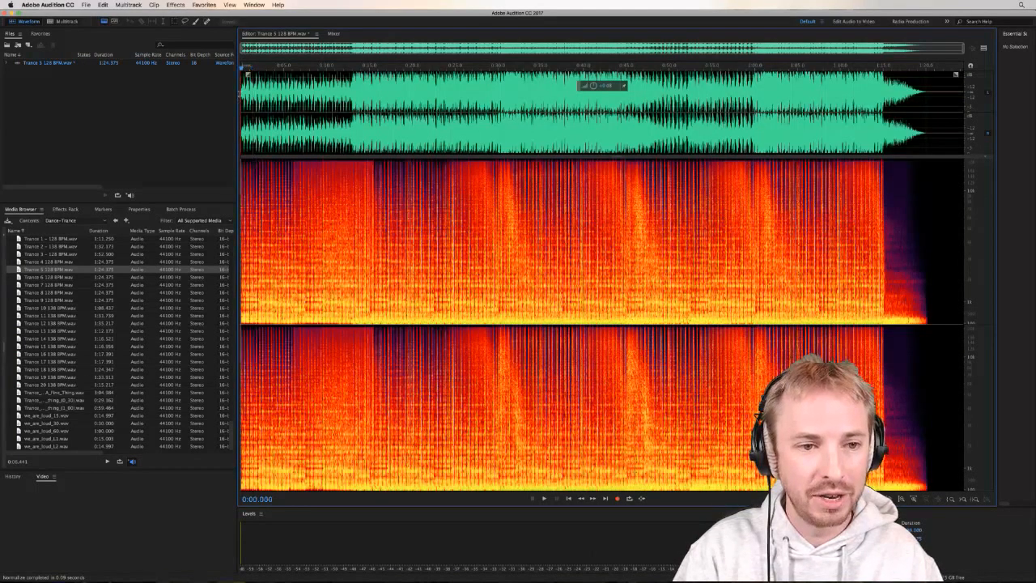
# Play short passages of the music track from its start and from about 0:12.9, where the louder section begins.
pyautogui.press('space')
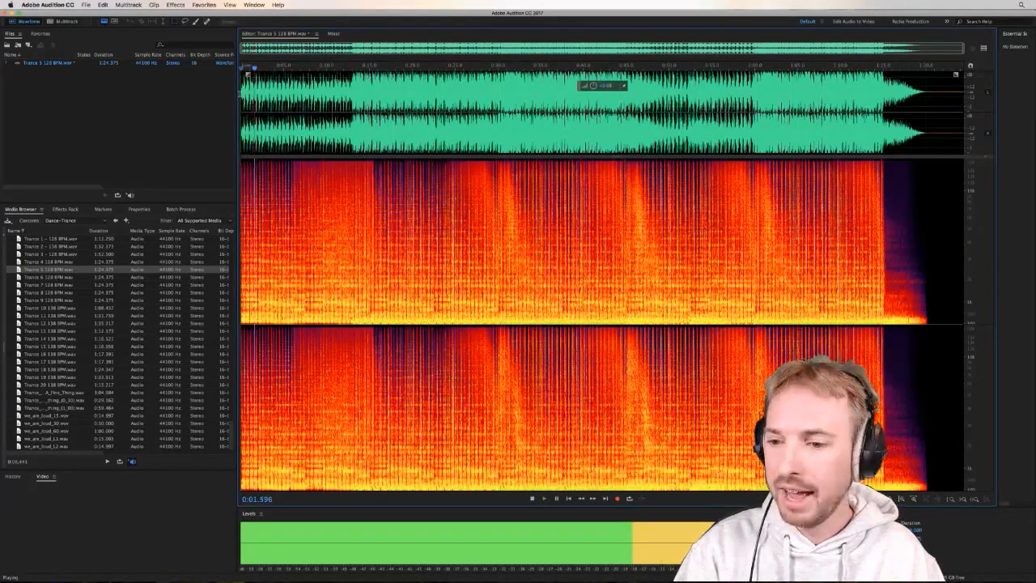
pyautogui.press('space')
pyautogui.click(351, 106)
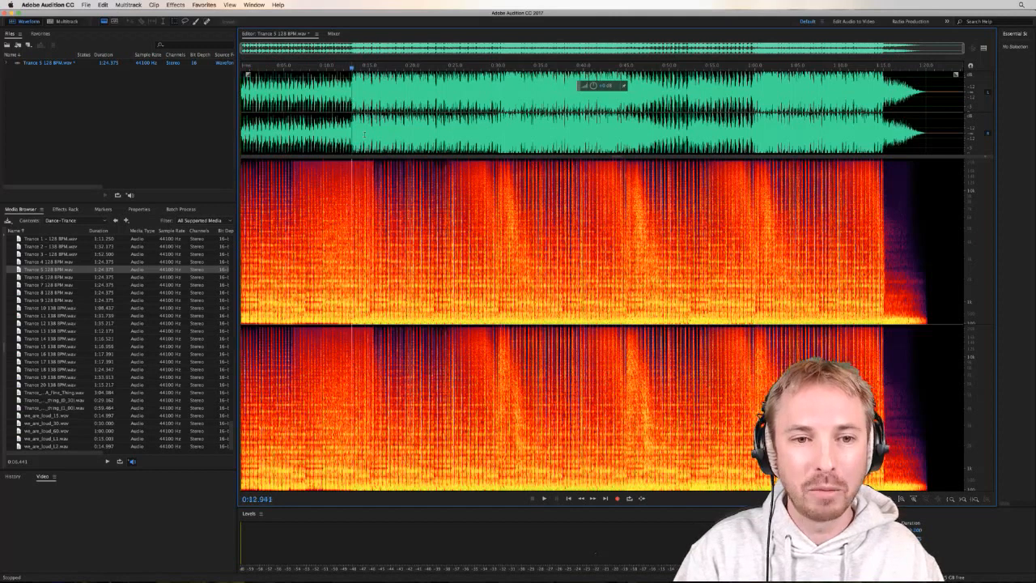
pyautogui.press('space')
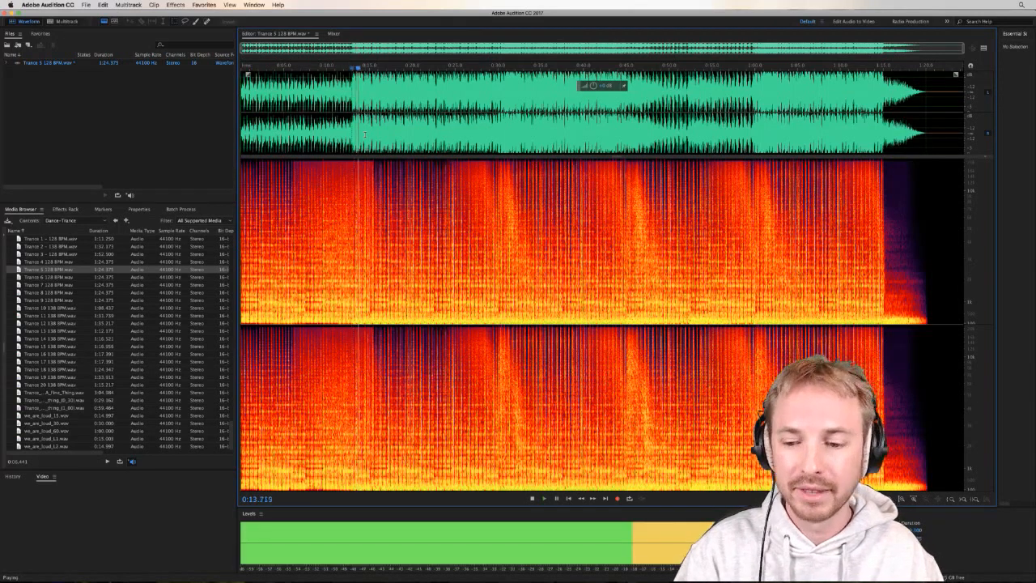
pyautogui.press('space')
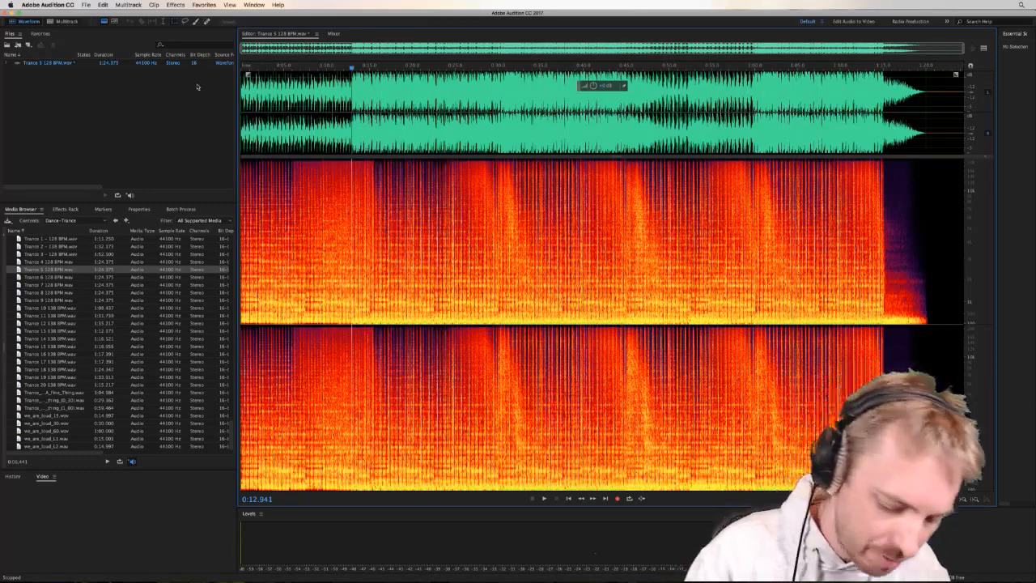
# Create a new audio file and try to record a short voice-over in it.
pyautogui.press('super+shift+n')
pyautogui.press('Return')
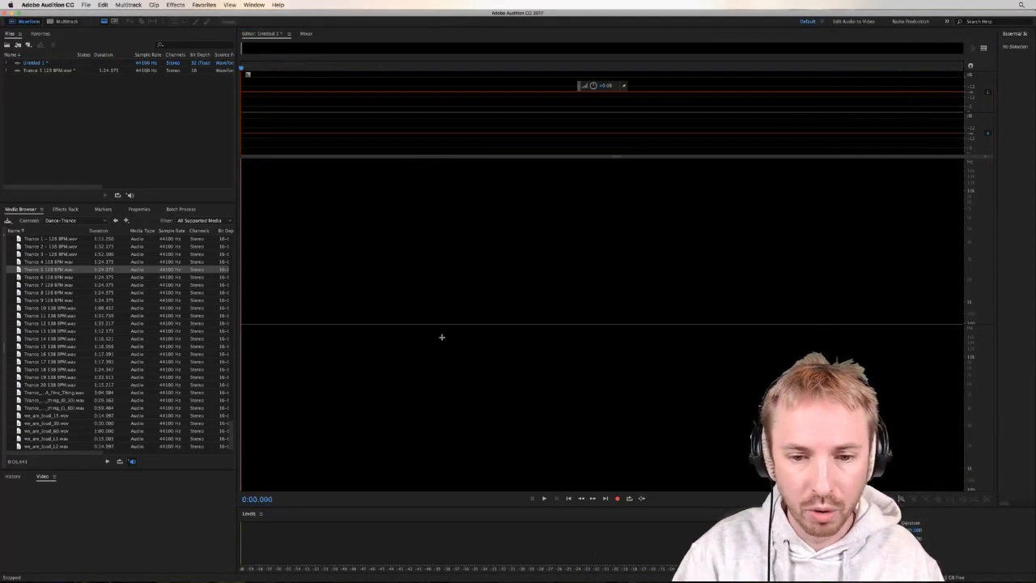
pyautogui.click(617, 499)
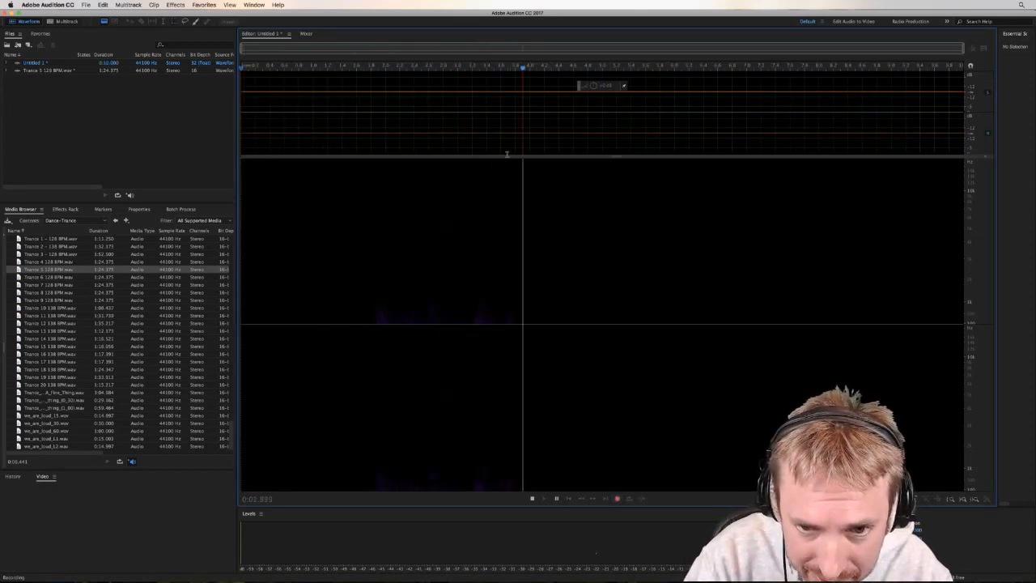
pyautogui.press('space')
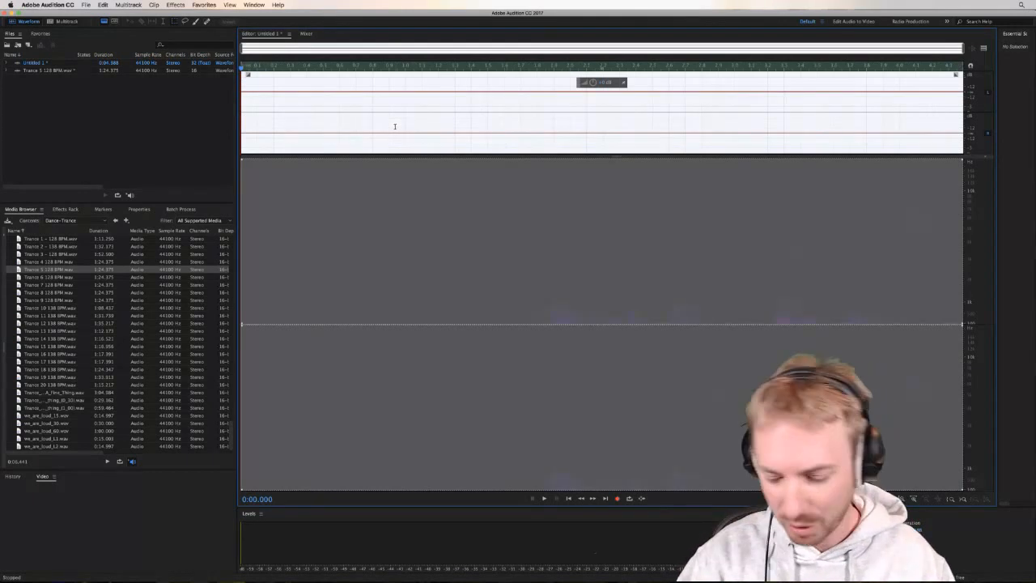
# Map both default stereo input channels to Saffire: IP 3 in the audio channel mapping preferences.
pyautogui.press('super+comma')
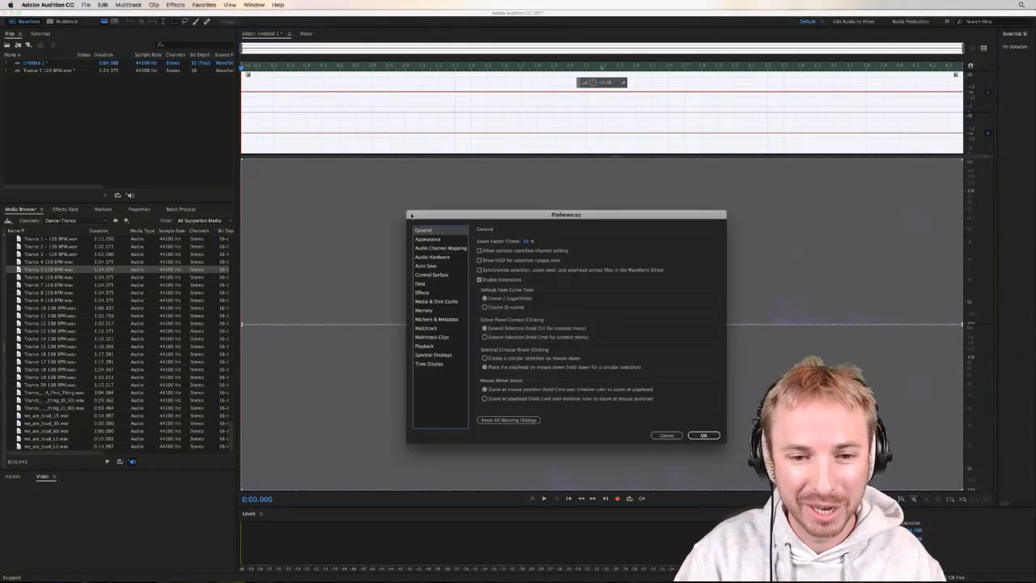
pyautogui.click(437, 247)
pyautogui.click(701, 266)
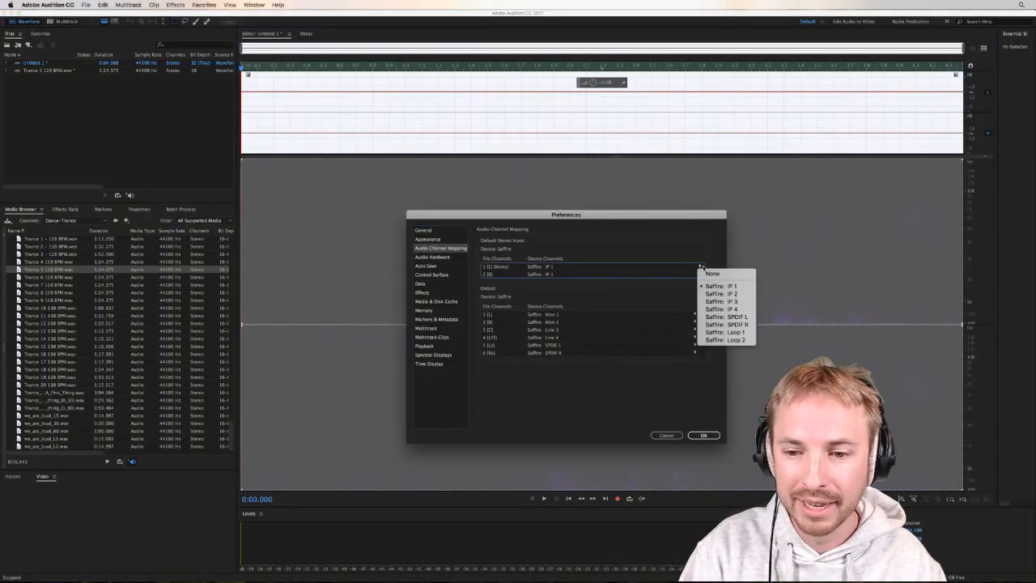
pyautogui.click(714, 302)
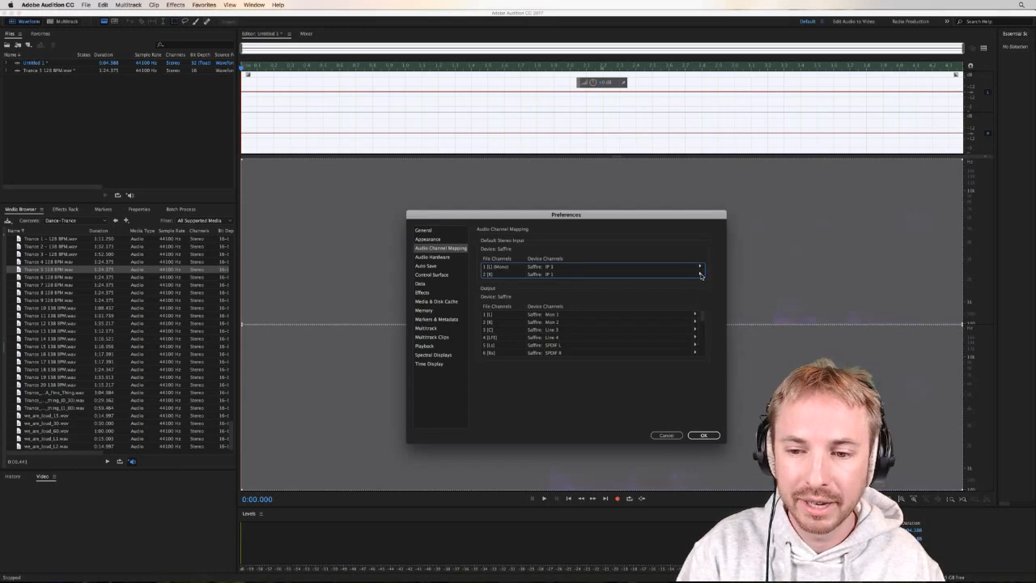
pyautogui.click(701, 275)
pyautogui.click(719, 310)
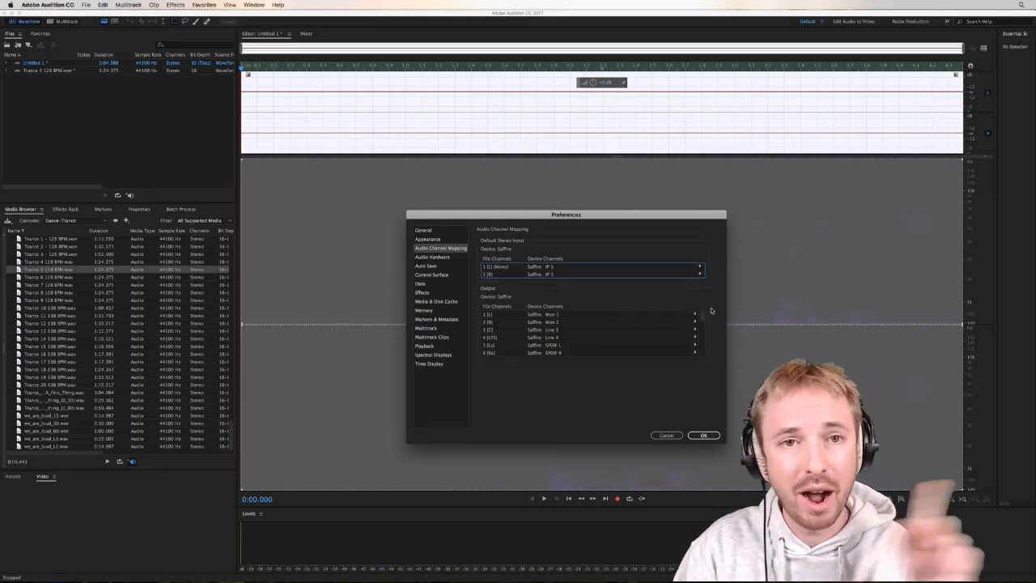
pyautogui.click(703, 435)
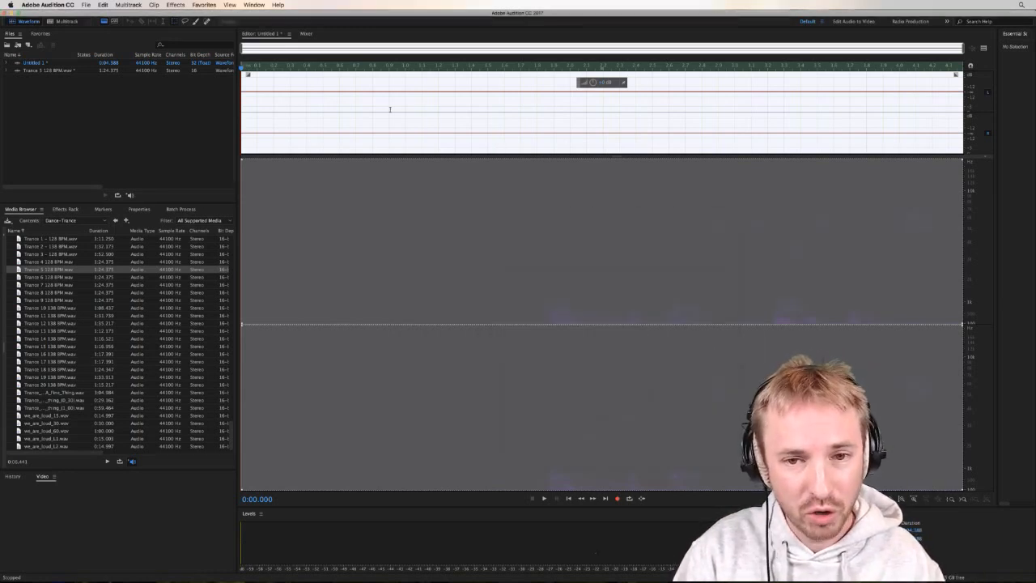
# Close the silent test recording without saving it.
pyautogui.click(299, 107)
pyautogui.press('super+w')
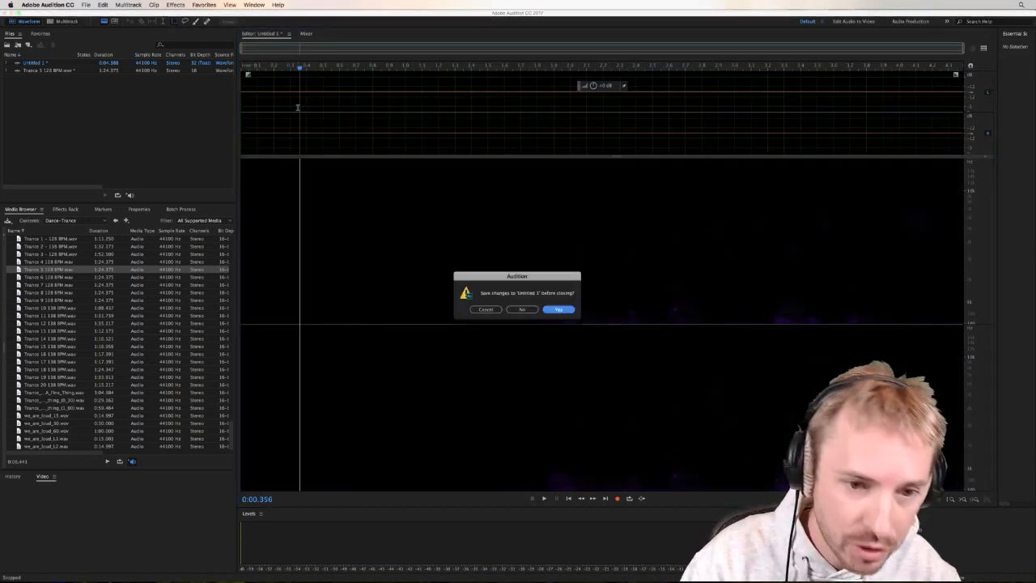
pyautogui.press('Tab')
pyautogui.press('Return')
# Create a new stereo audio file at 44100 Hz, 32-bit float, and record a voice-over of about 8 seconds.
pyautogui.press('super+shift+n')
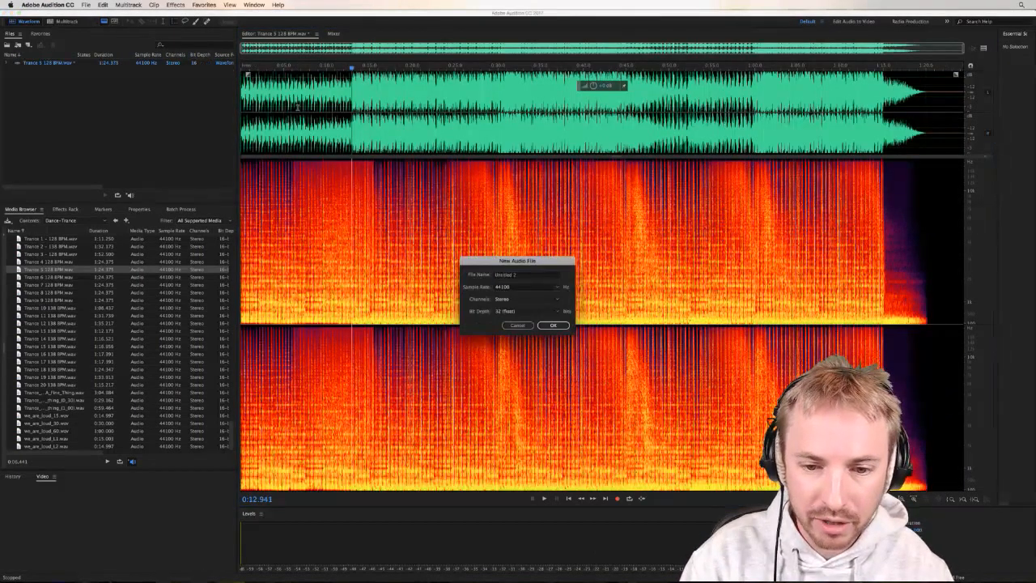
pyautogui.press('Return')
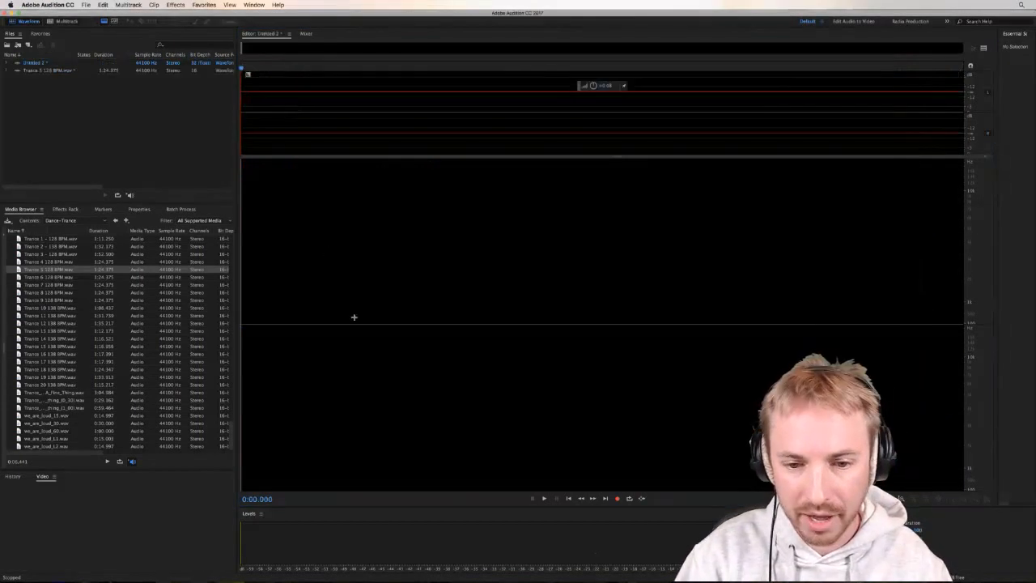
pyautogui.click(618, 498)
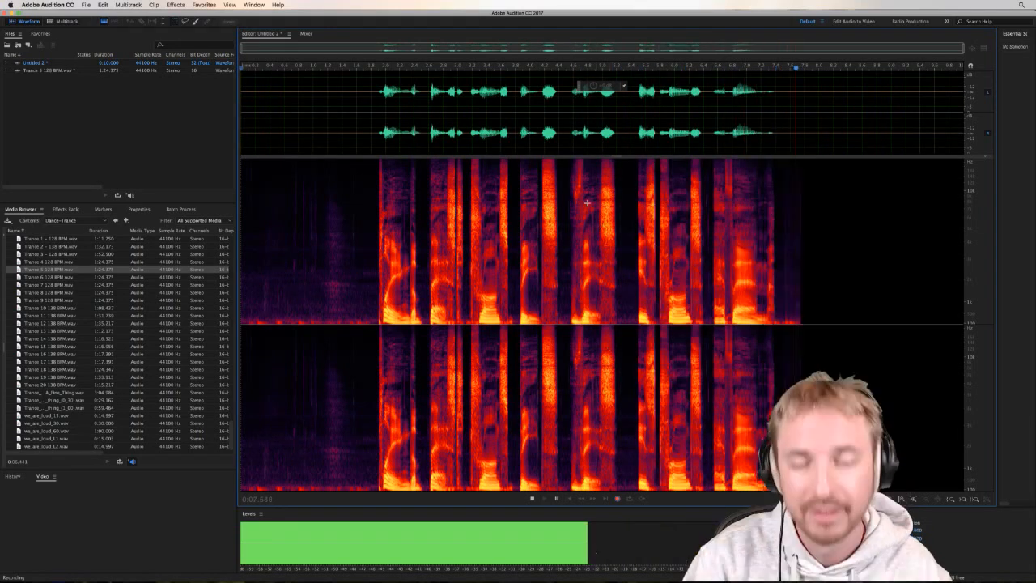
pyautogui.press('space')
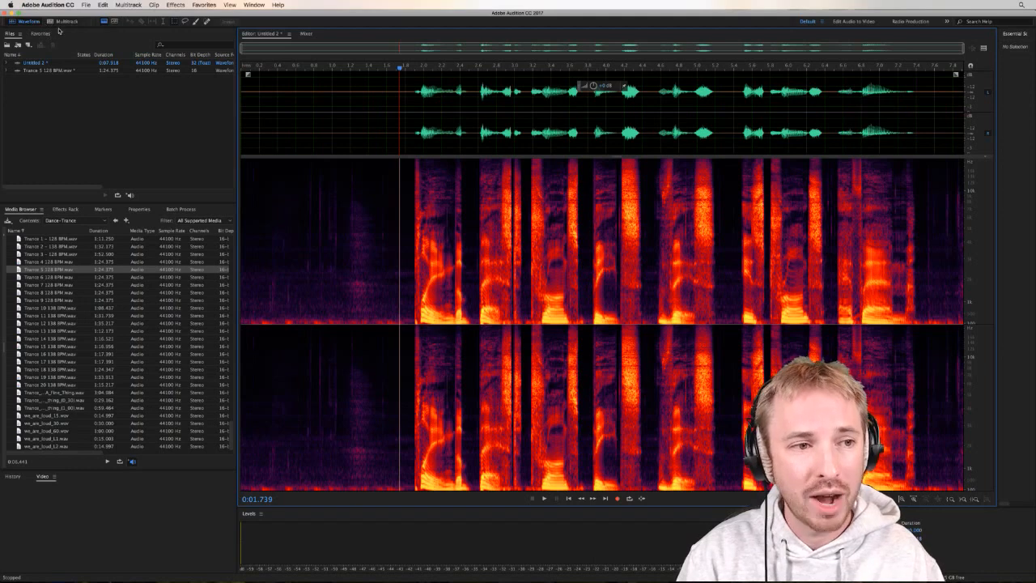
# Create a multitrack session named "Music and Voice" from the MRC template and place the voice-over at the start of the Voice Processed track.
pyautogui.click(62, 21)
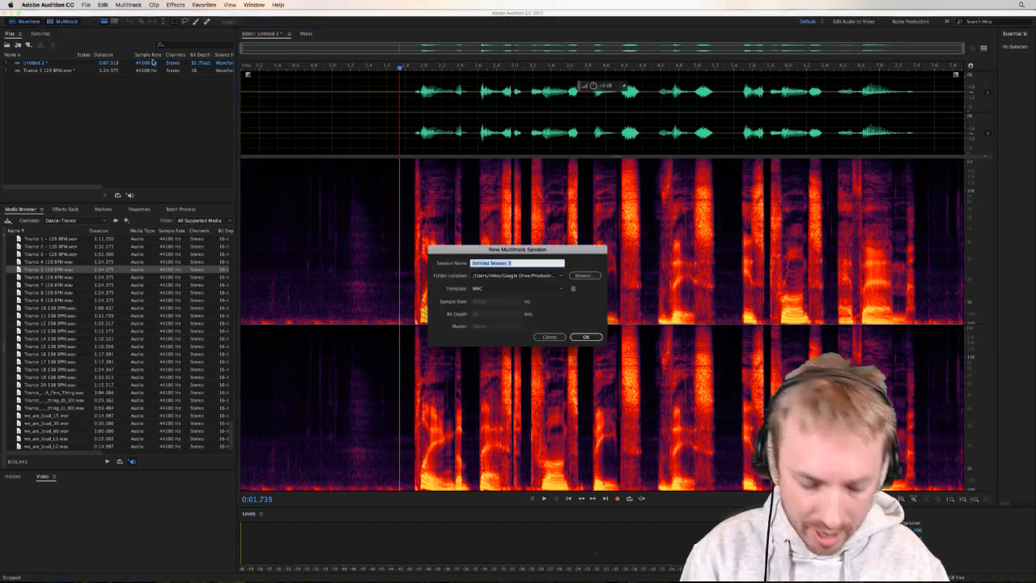
pyautogui.write('M')
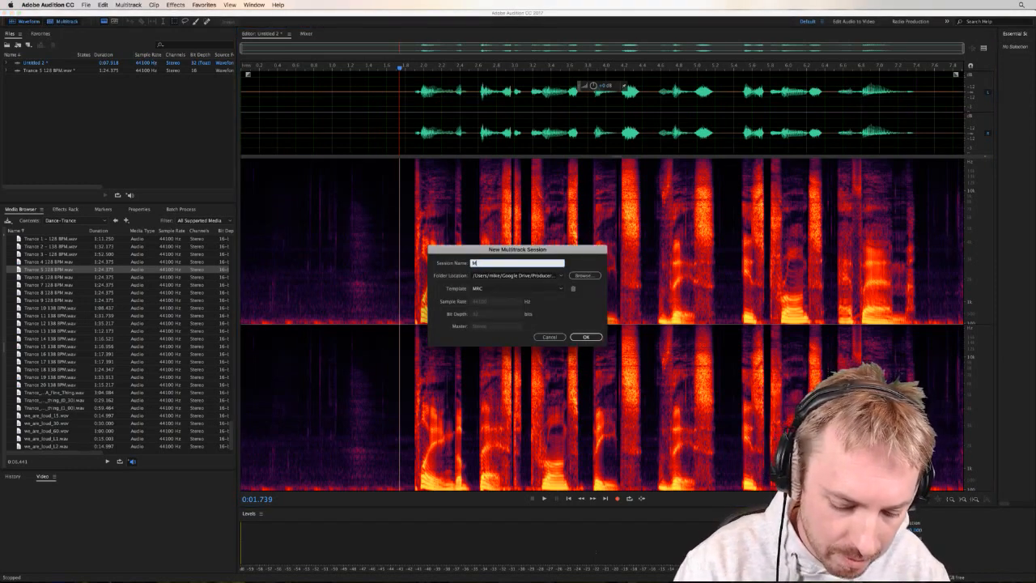
pyautogui.write('usic and Vo')
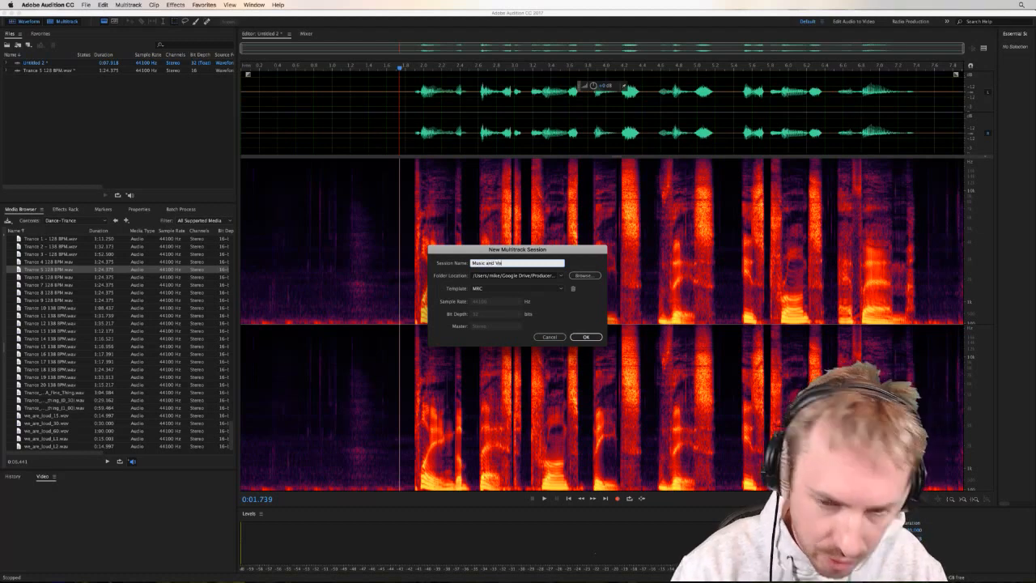
pyautogui.write('ice')
pyautogui.press('Return')
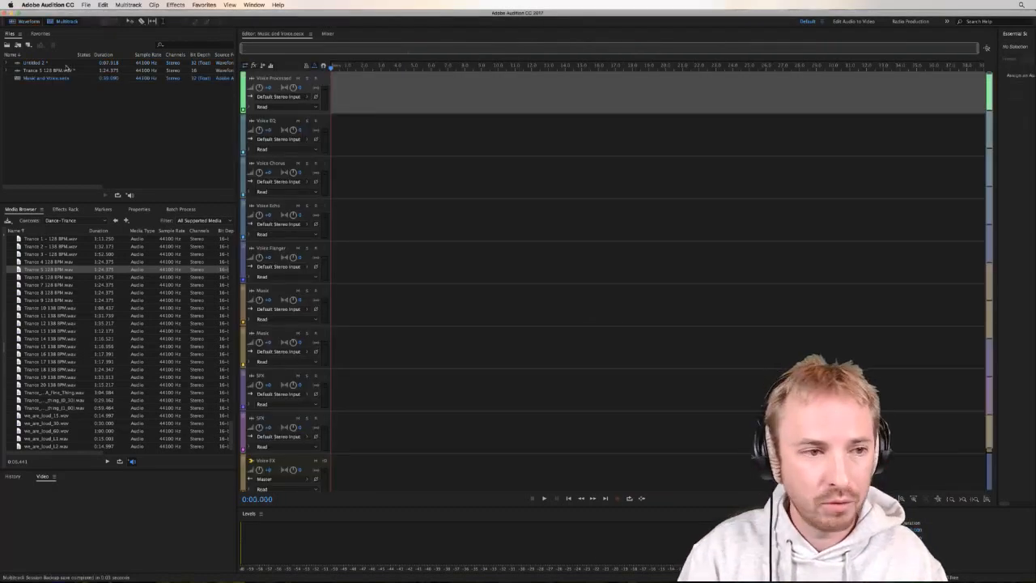
pyautogui.moveTo(39, 63); pyautogui.dragTo(348, 90)
pyautogui.click(360, 107)
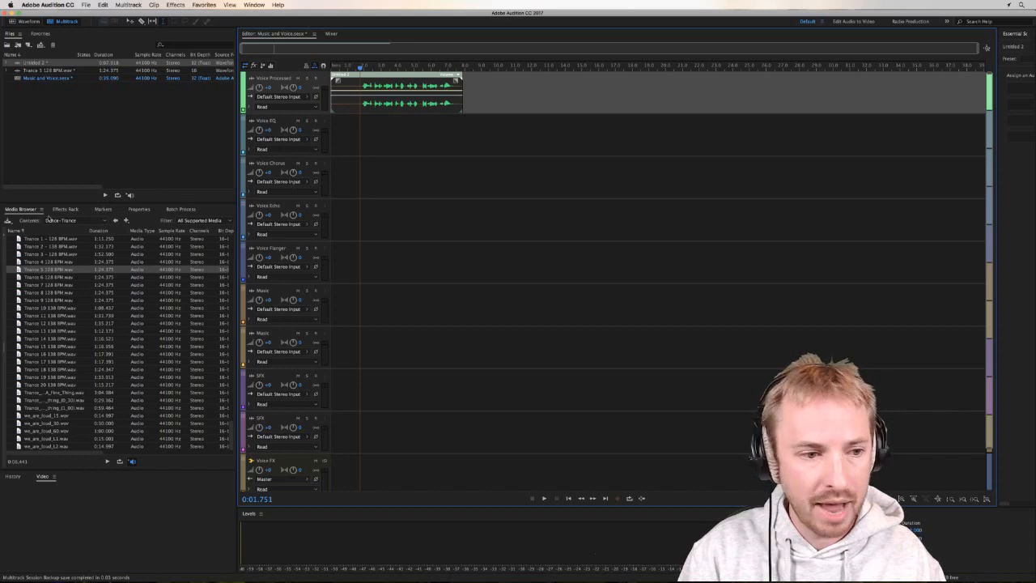
# Switch off every active effect on the Voice Processed track, from DeEsser to Parametric Equalizer, and play the voice-over from about 0:01.75.
pyautogui.click(58, 211)
pyautogui.click(14, 251)
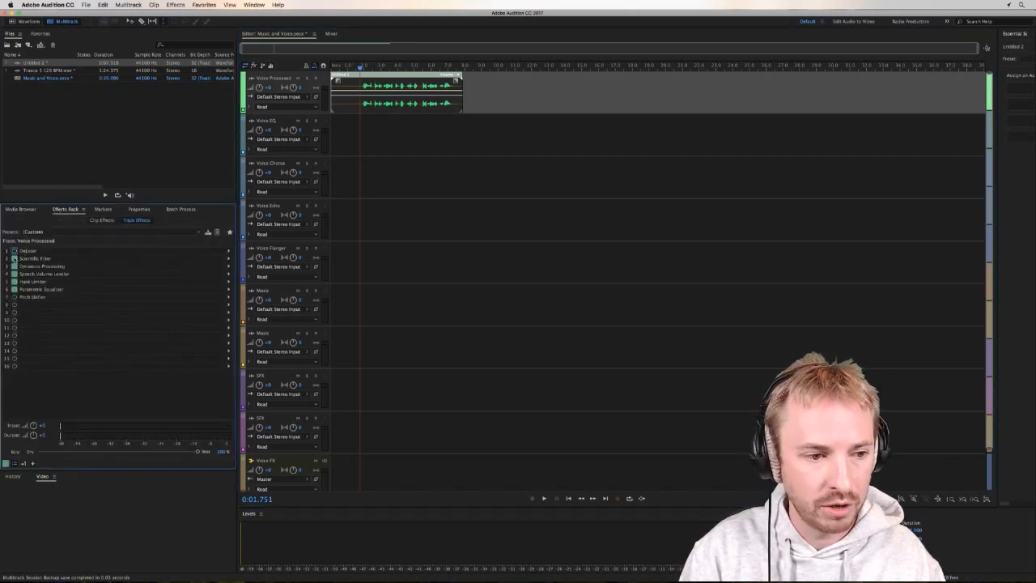
pyautogui.click(15, 259)
pyautogui.click(14, 266)
pyautogui.click(14, 273)
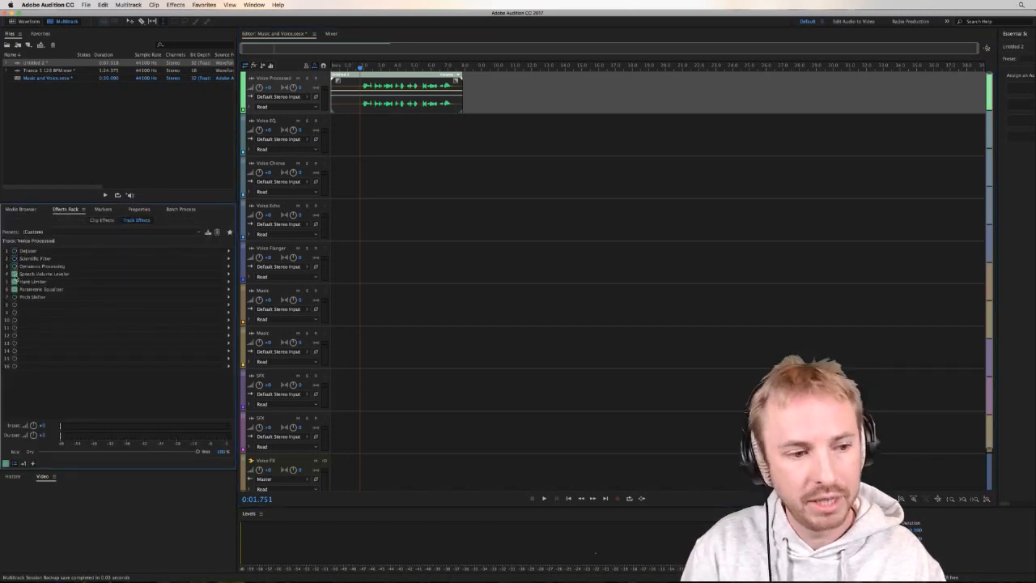
pyautogui.click(15, 281)
pyautogui.click(16, 282)
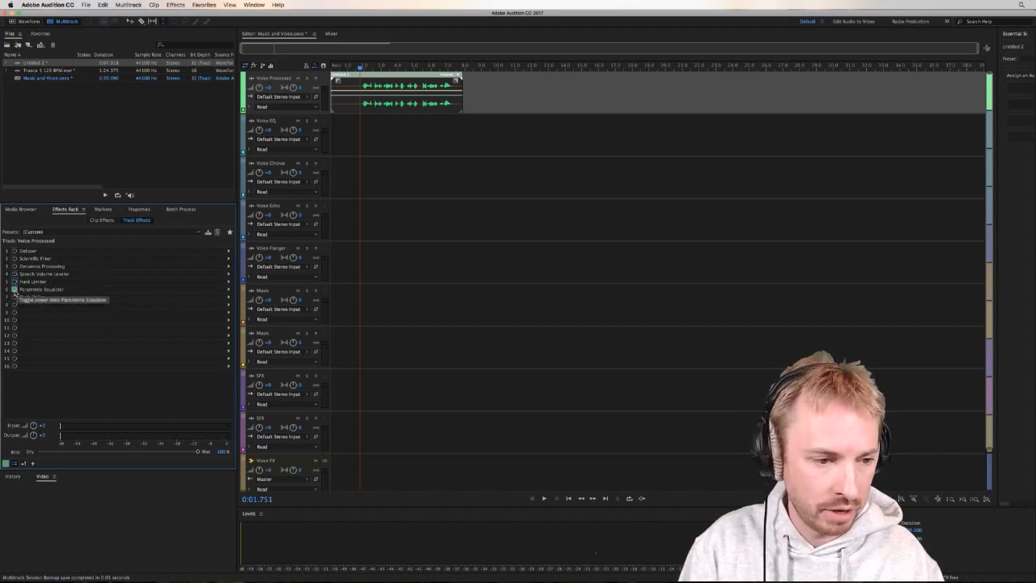
pyautogui.click(14, 289)
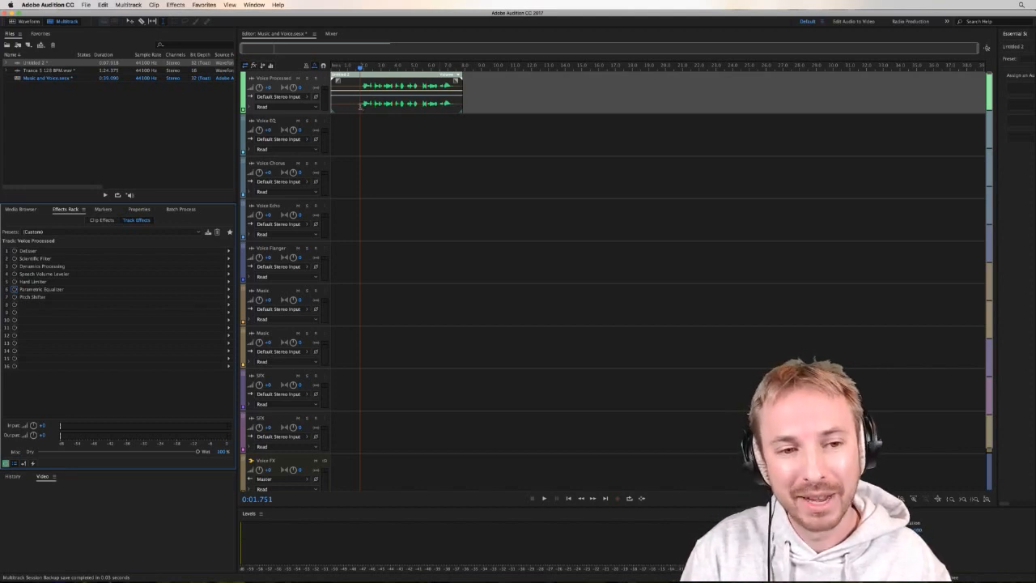
pyautogui.press('space')
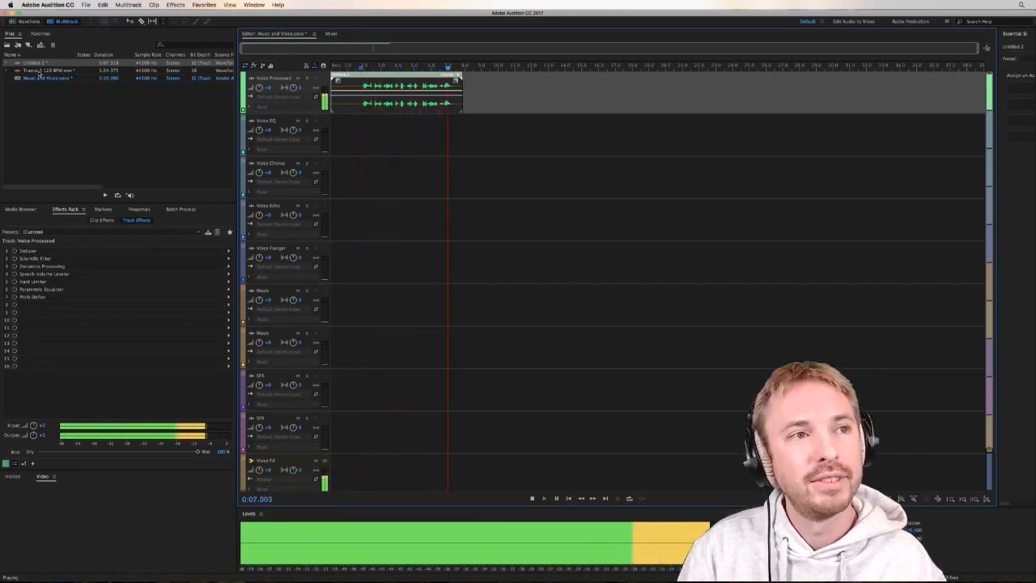
pyautogui.press('space')
# Add Trance 5 128 BPM.wav to the first Music track and shift the voice-over clip so its speech starts with the louder section, about 0:13.1.
pyautogui.moveTo(39, 73); pyautogui.dragTo(261, 304)
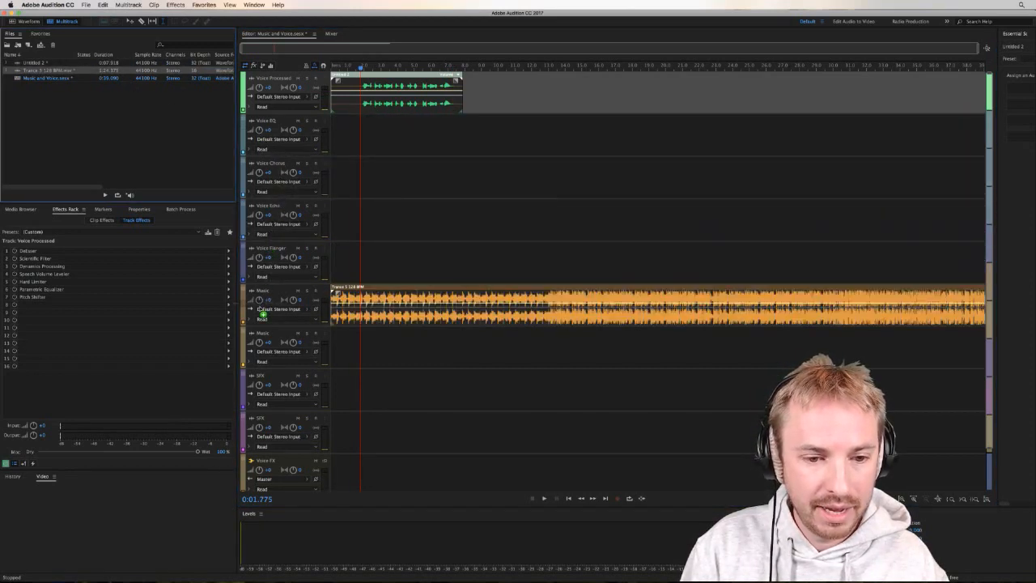
pyautogui.click(352, 308)
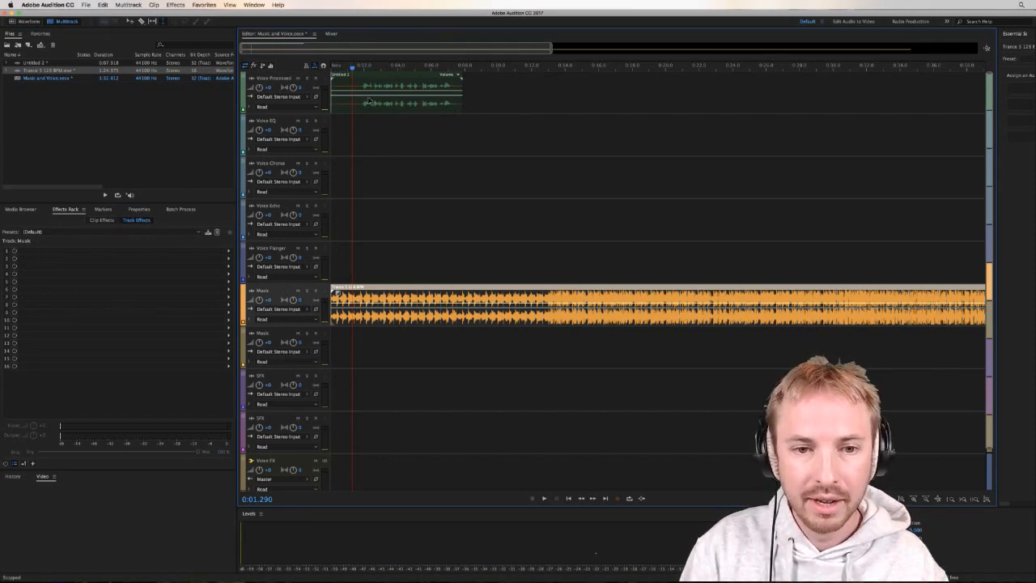
pyautogui.moveTo(371, 104); pyautogui.dragTo(549, 110)
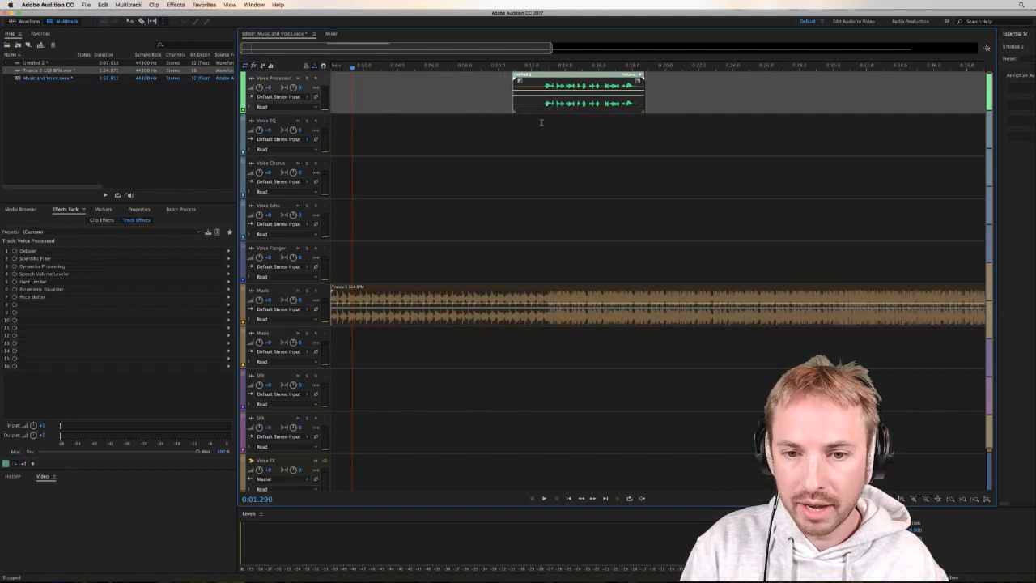
pyautogui.click(543, 129)
pyautogui.scroll(5, 551, 63)
pyautogui.scroll(2, 552, 63)
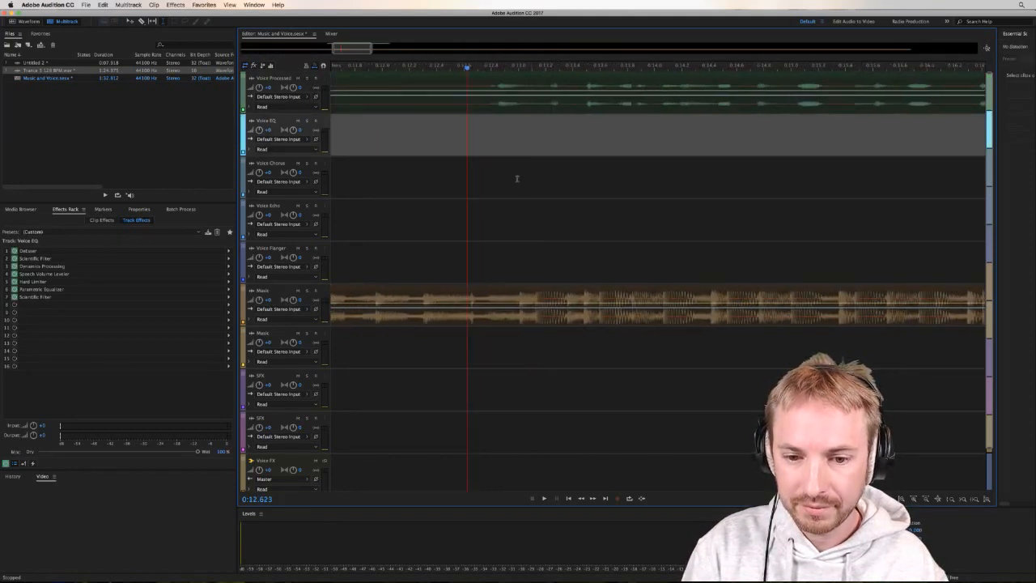
pyautogui.click(532, 205)
pyautogui.click(526, 105)
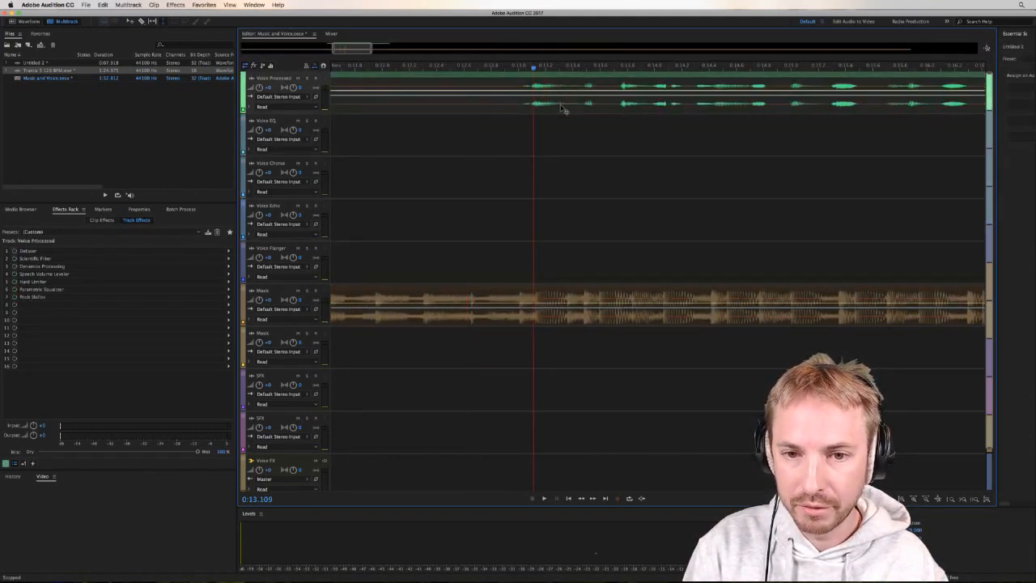
pyautogui.scroll(-5, 557, 68)
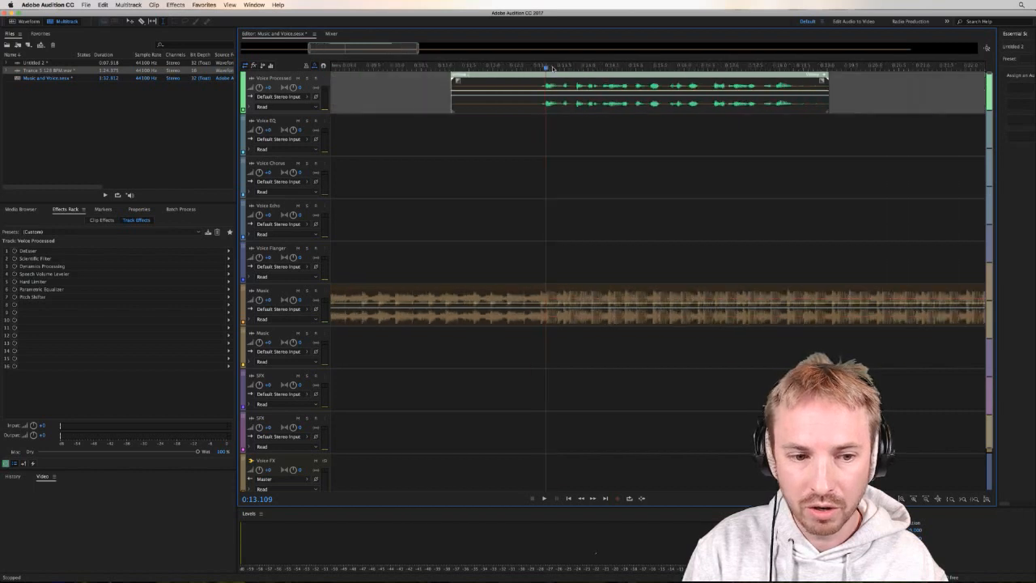
# Play the combined voice-over and music from about 0:12.2, just before the speech starts.
pyautogui.click(510, 158)
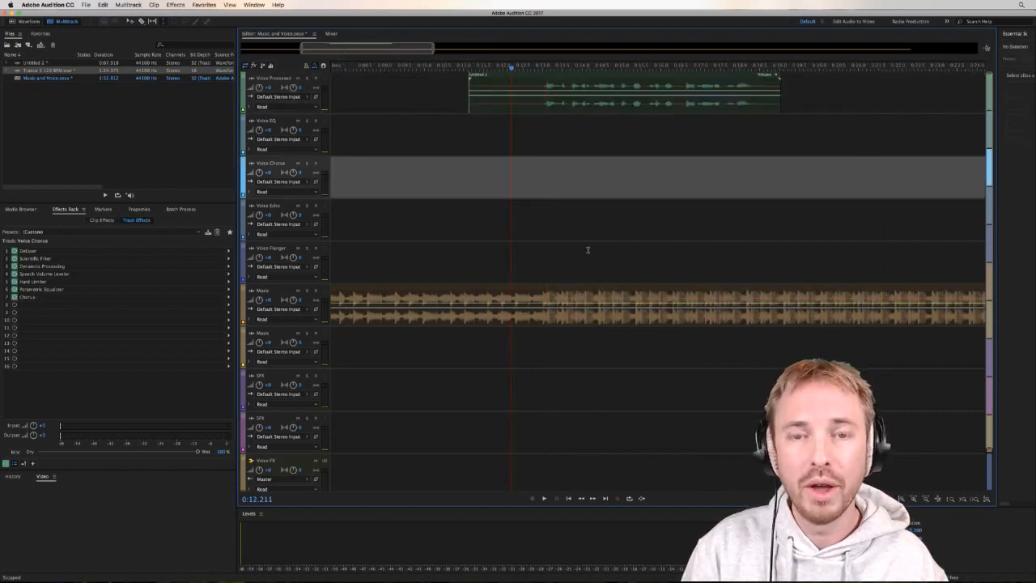
pyautogui.press('space')
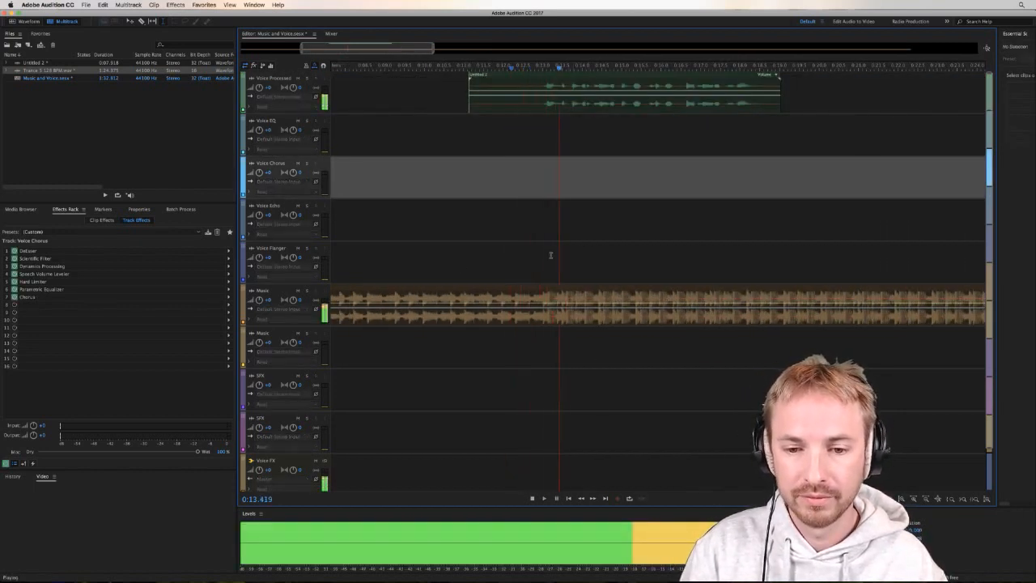
pyautogui.press('space')
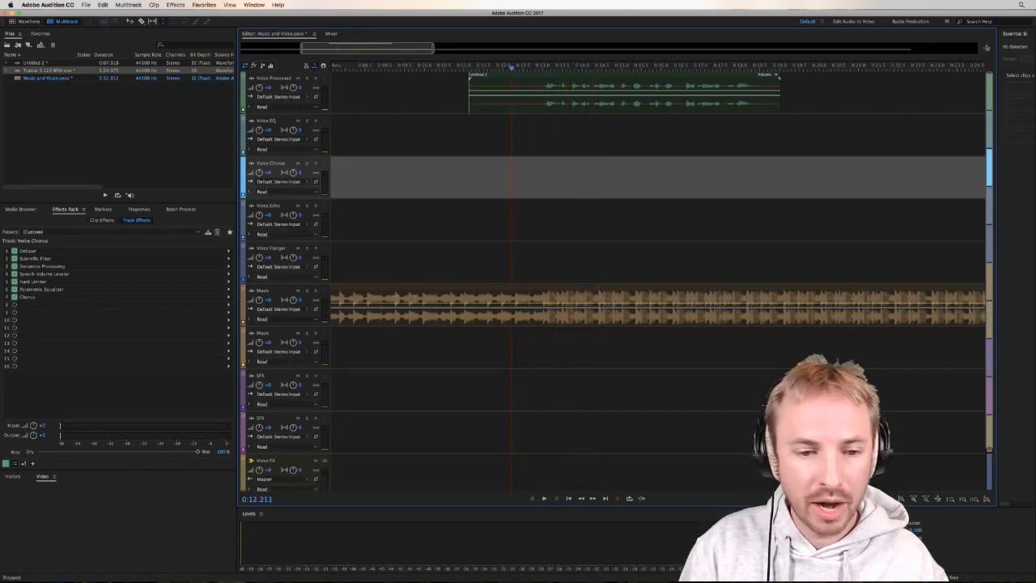
# Lower the first Music track's volume to -6.3 dB and play the mix from about 0:12.2.
pyautogui.click(260, 303)
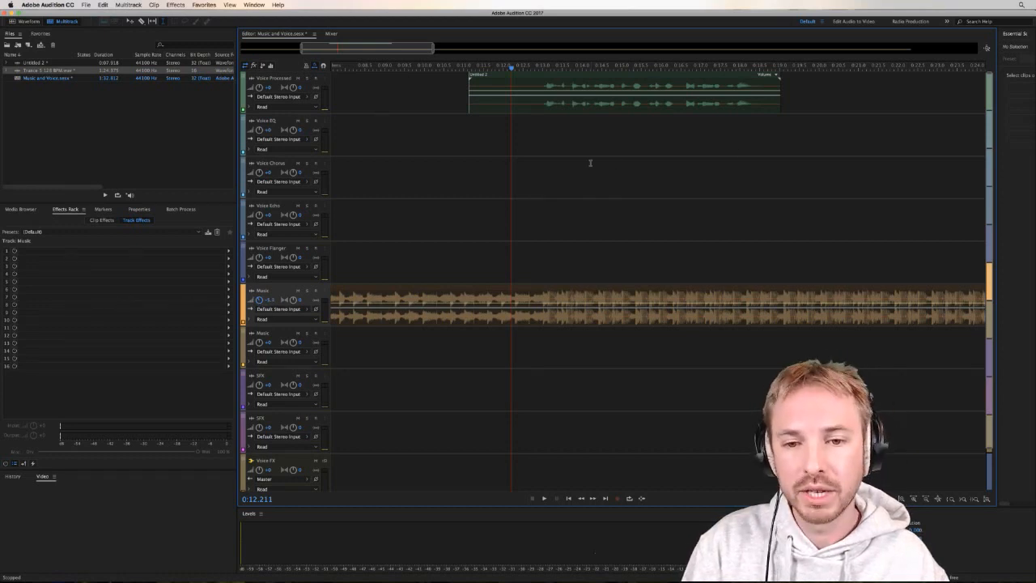
pyautogui.press('space')
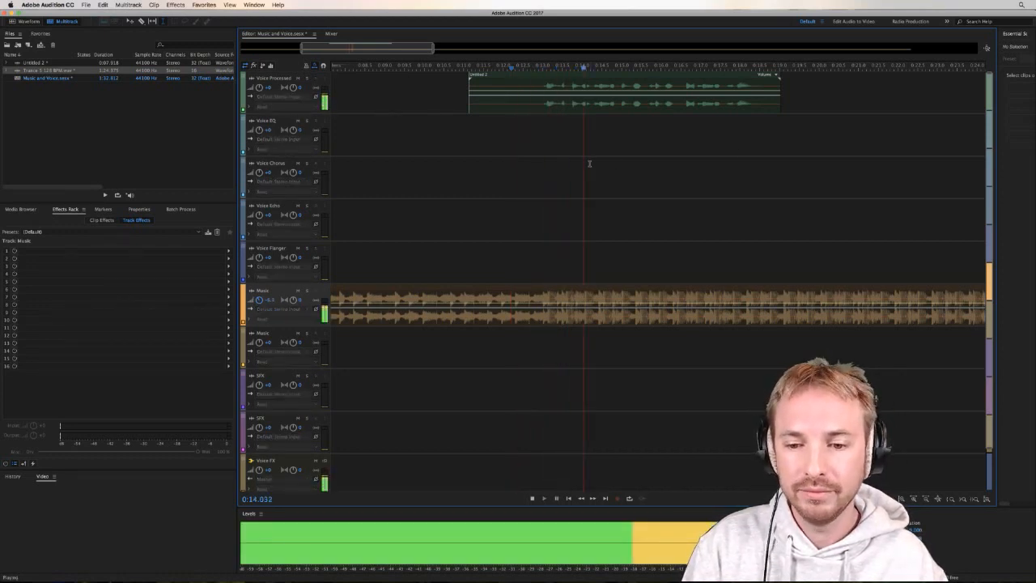
pyautogui.press('space')
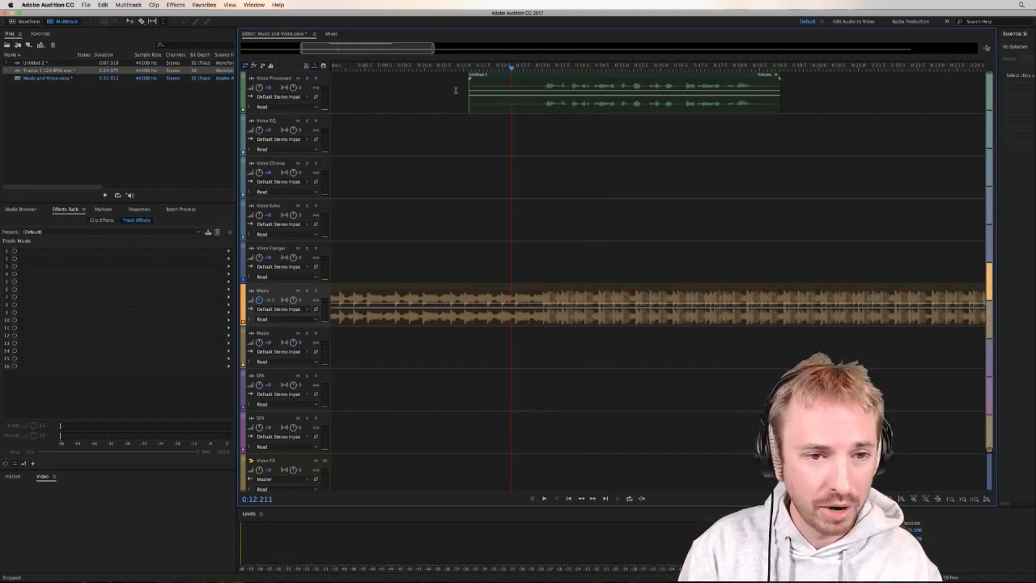
# Solo the Voice Processed track and play the unprocessed voice-over from about 0:12.9.
pyautogui.click(540, 103)
pyautogui.press('space')
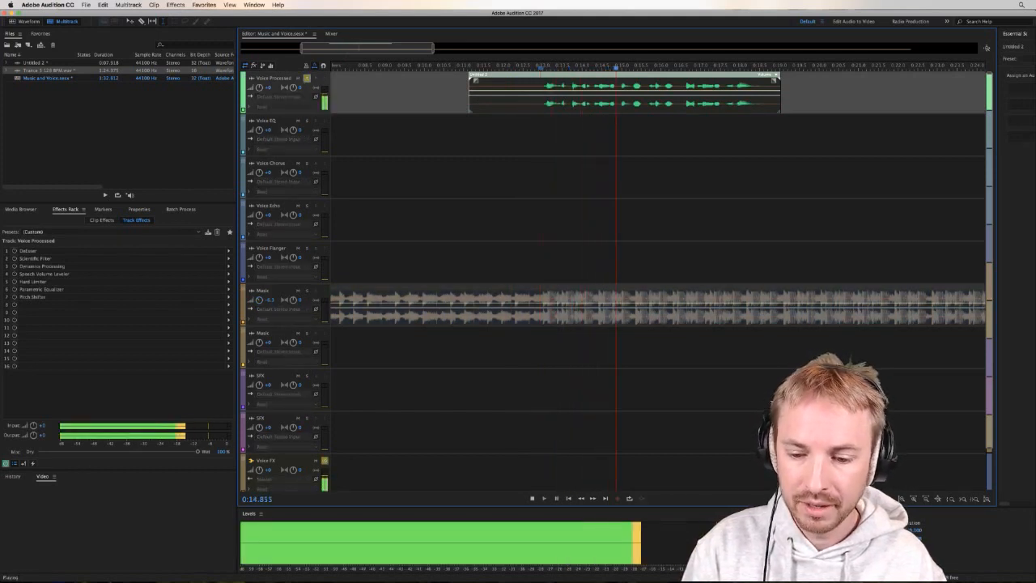
pyautogui.press('space')
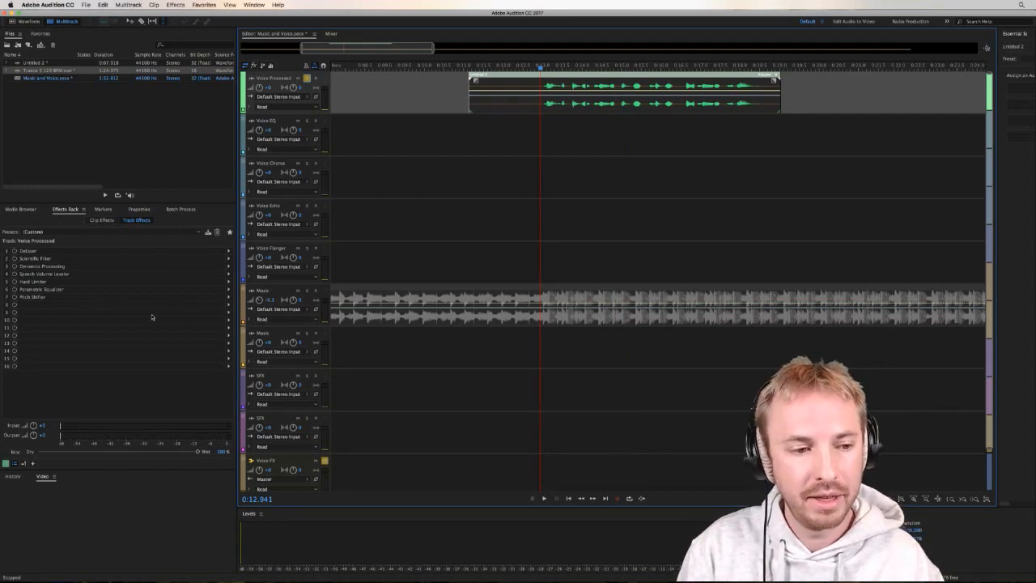
# Switch on Dynamics Processing for the Voice Processed track and play the soloed voice-over from about 0:12.9.
pyautogui.click(14, 266)
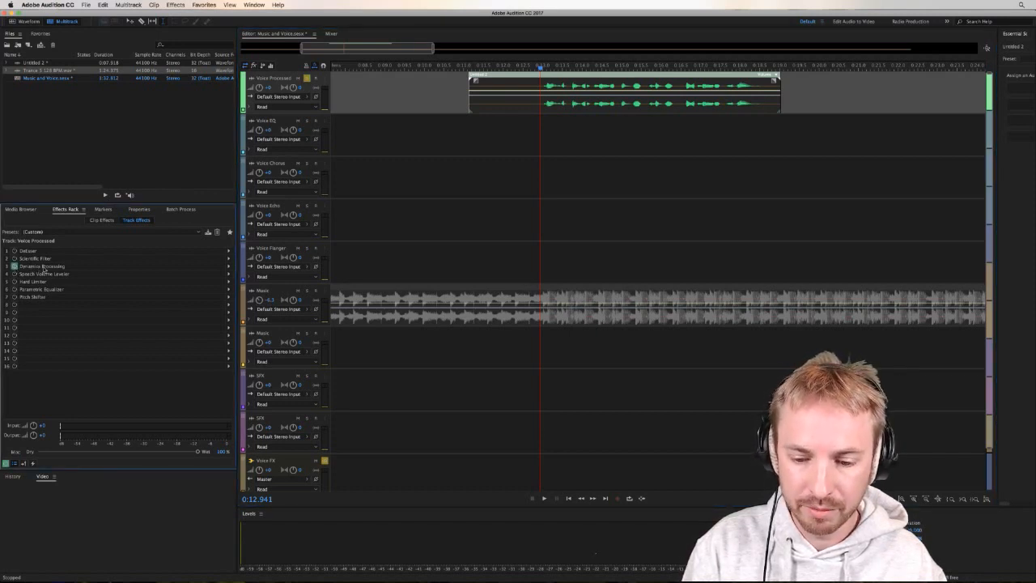
pyautogui.press('space')
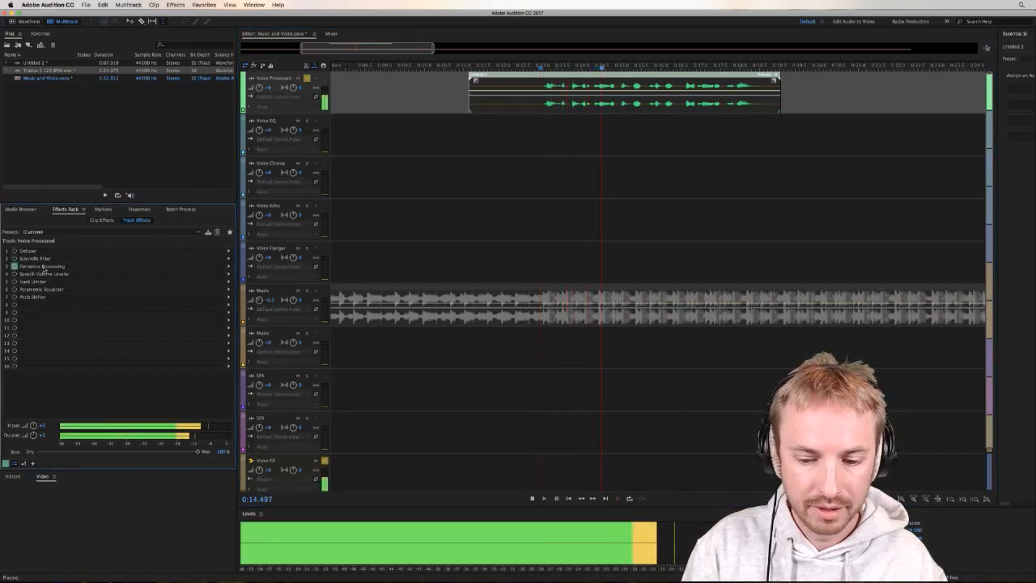
pyautogui.press('space')
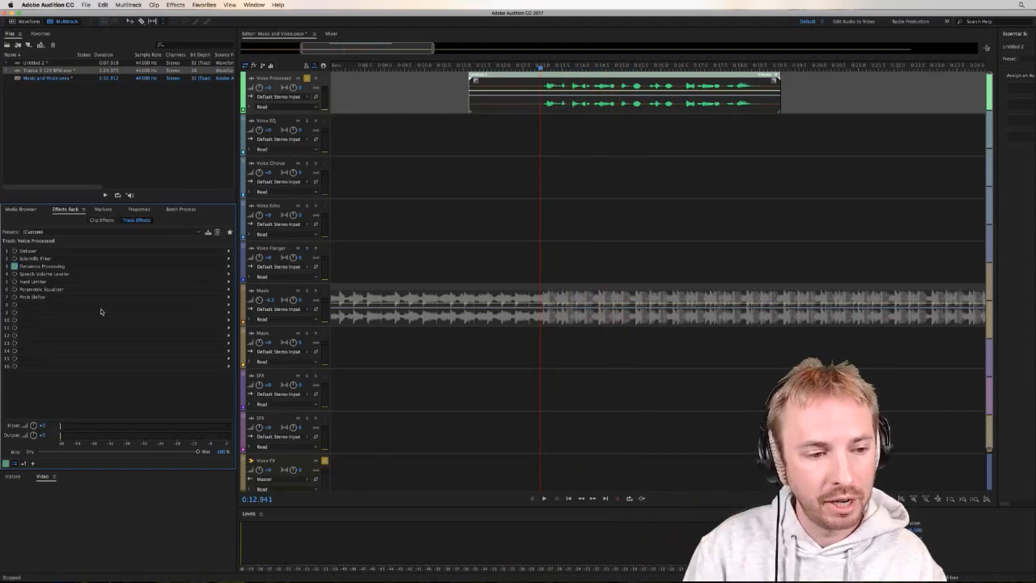
# Switch on the Speech Volume Leveler for the Voice Processed track and listen to the soloed voice-over from about 0:12.9.
pyautogui.click(14, 273)
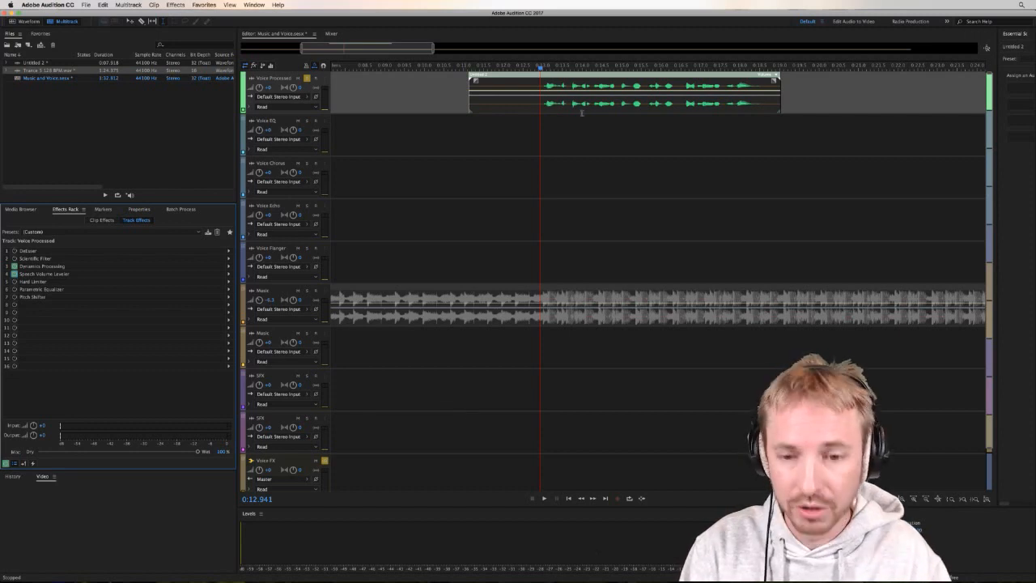
pyautogui.press('space')
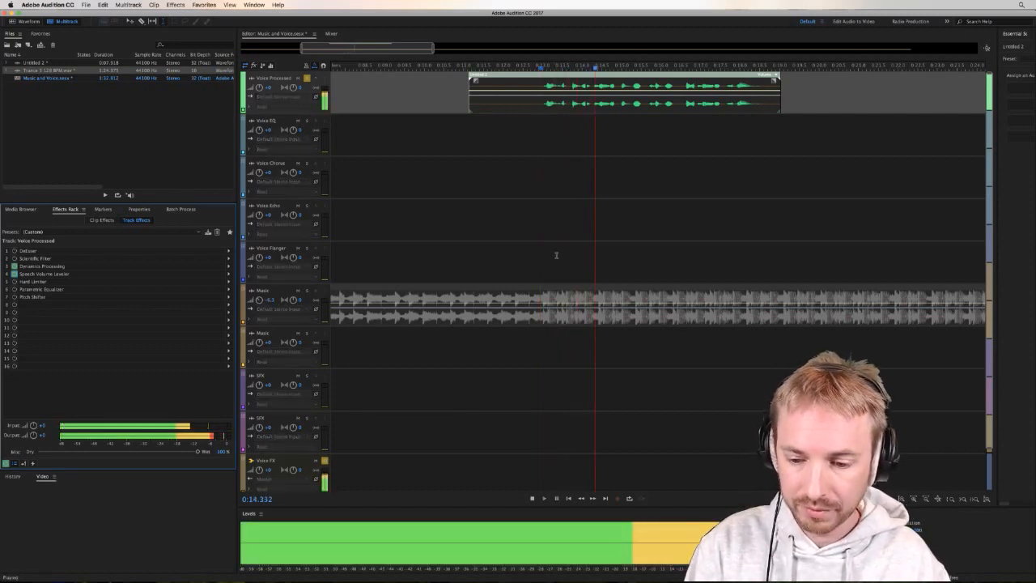
pyautogui.press('space')
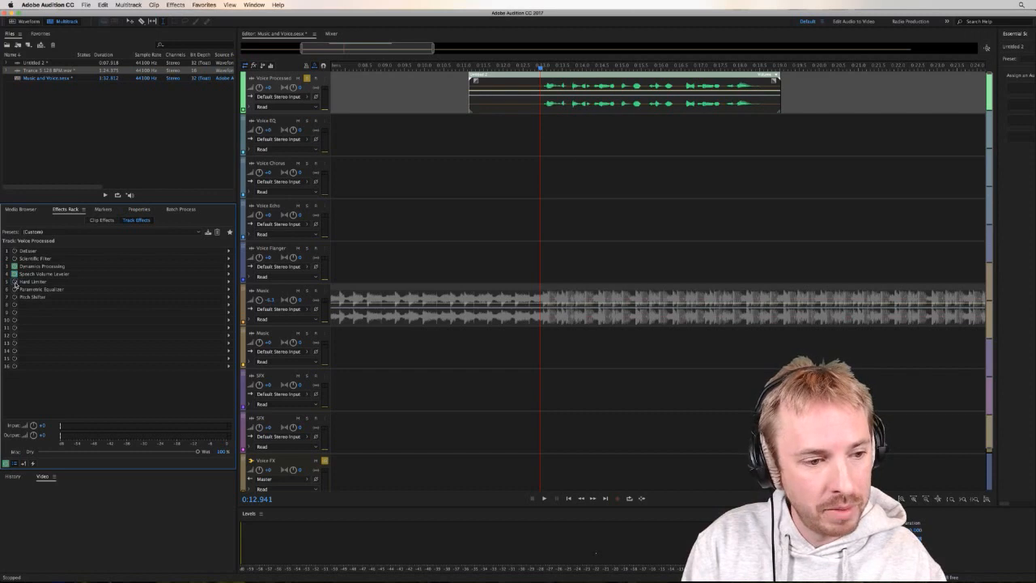
# Switch on the Hard Limiter for the Voice Processed track and play the voice-over soloed, then with the music, from about 0:12.9.
pyautogui.press('space')
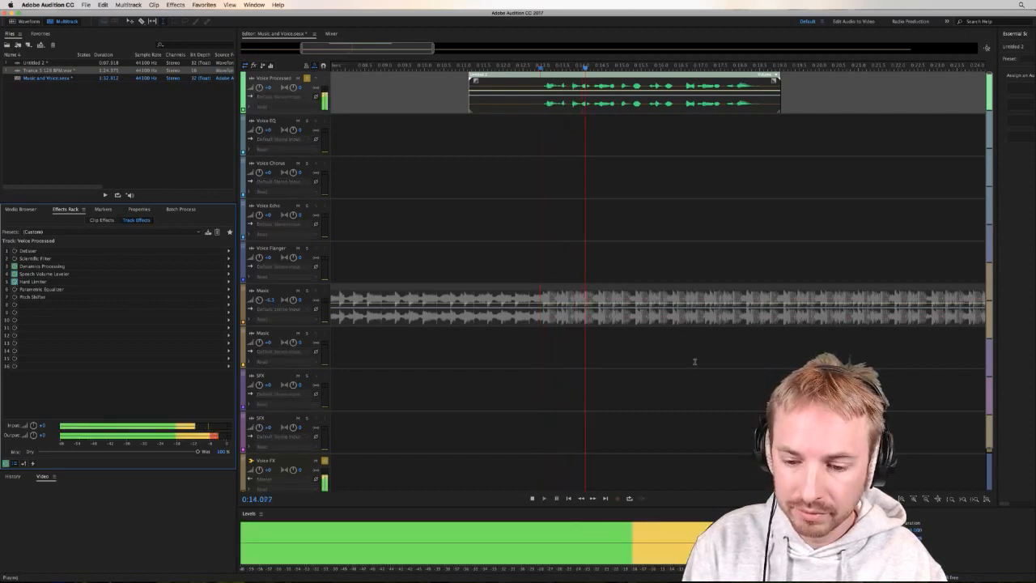
pyautogui.press('space')
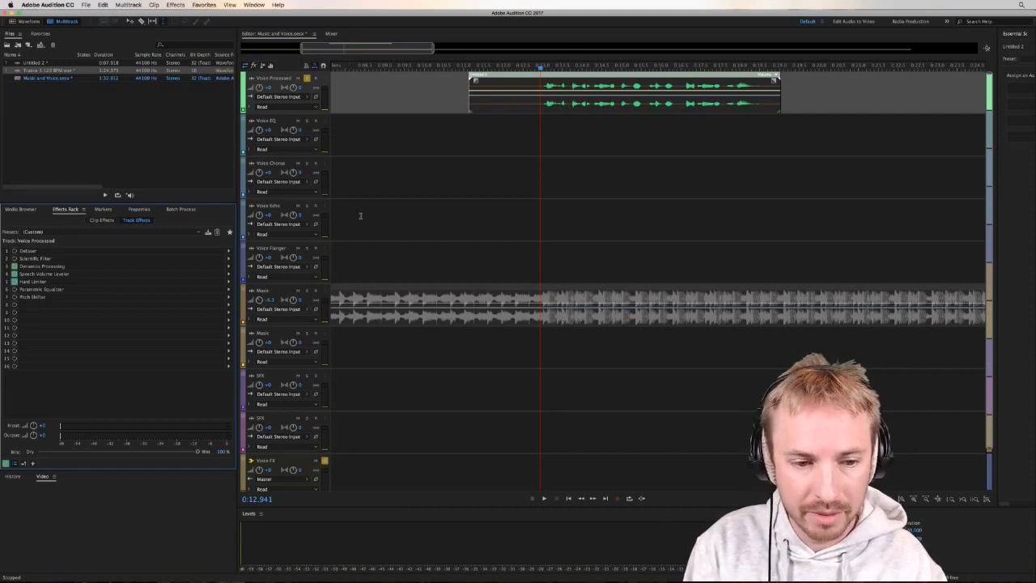
pyautogui.click(307, 78)
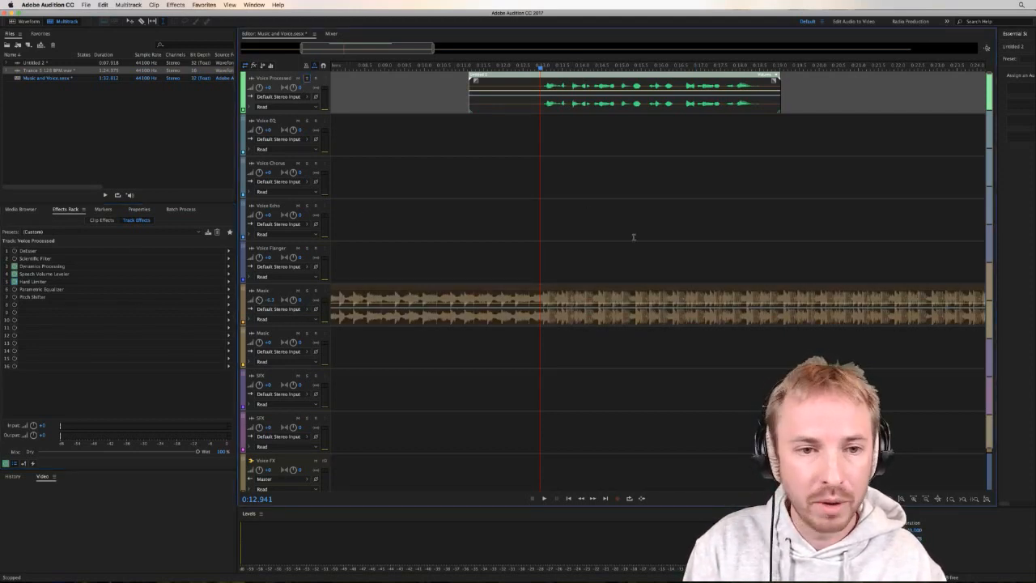
pyautogui.press('space')
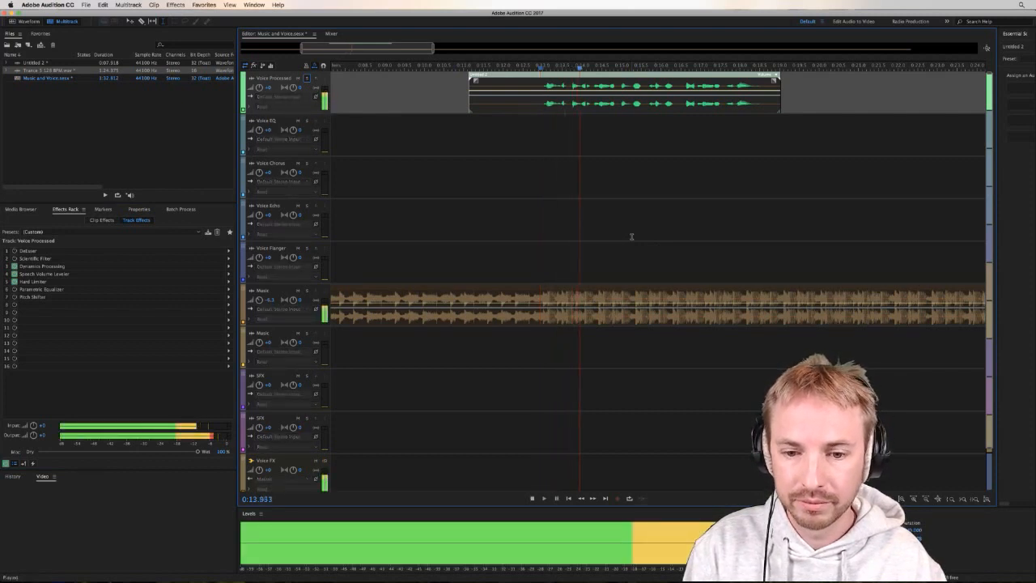
pyautogui.press('space')
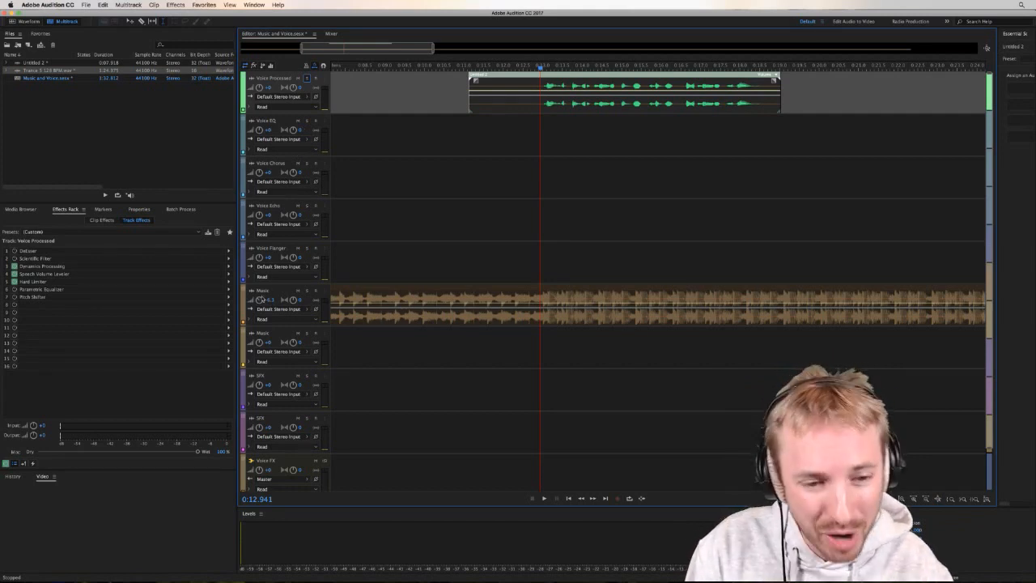
# Lower the first Music track's volume to -9.3 dB in stages, playing the mix from about 0:12.9 between adjustments.
pyautogui.click(260, 299)
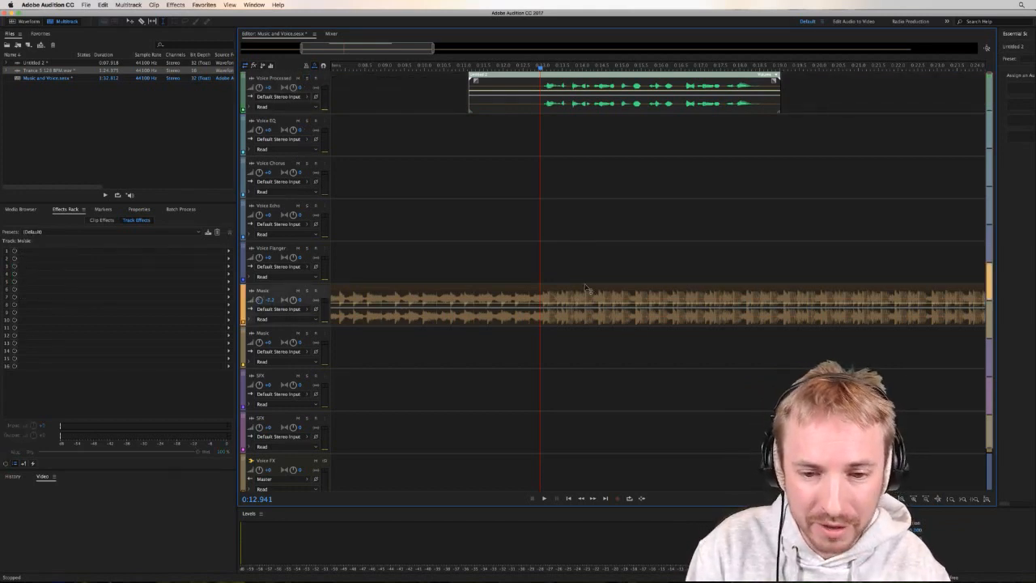
pyautogui.press('space')
pyautogui.press('space')
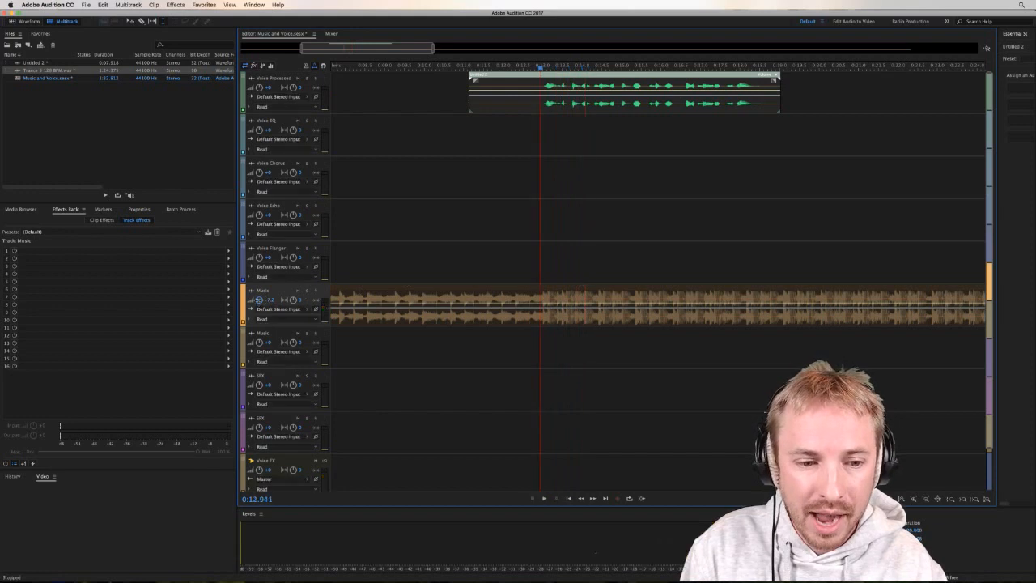
pyautogui.press('space')
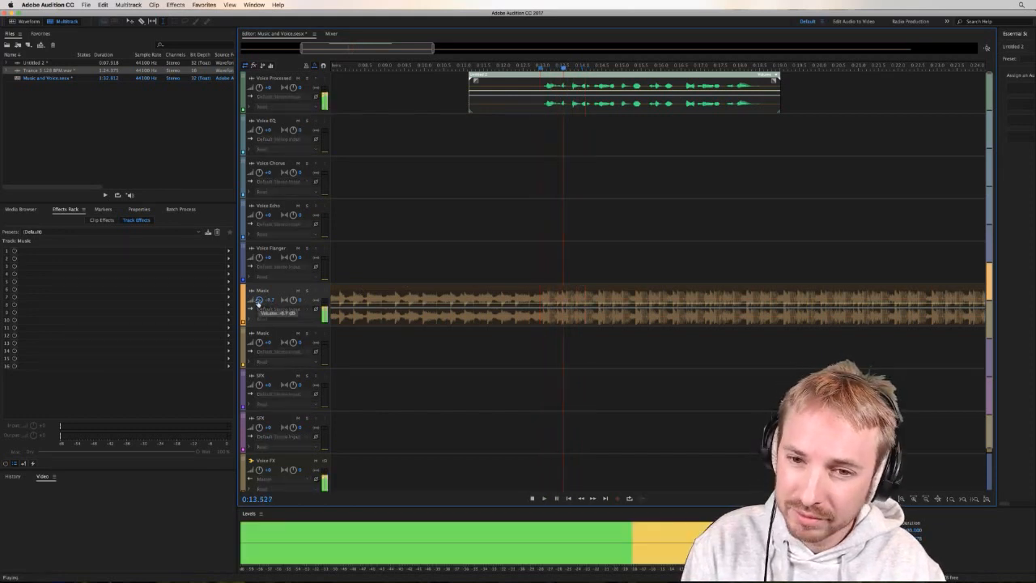
pyautogui.press('space')
pyautogui.press('space')
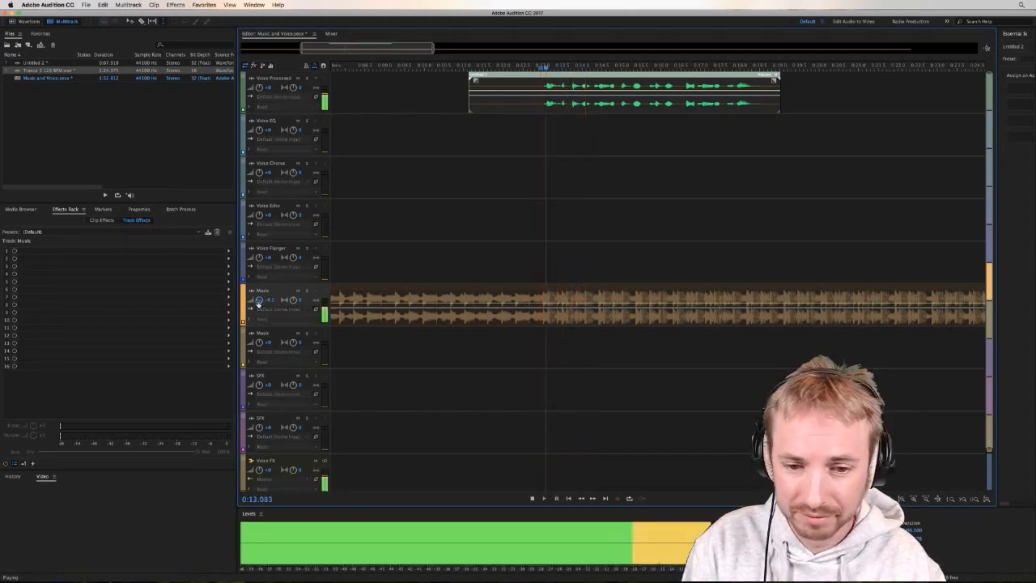
pyautogui.press('space')
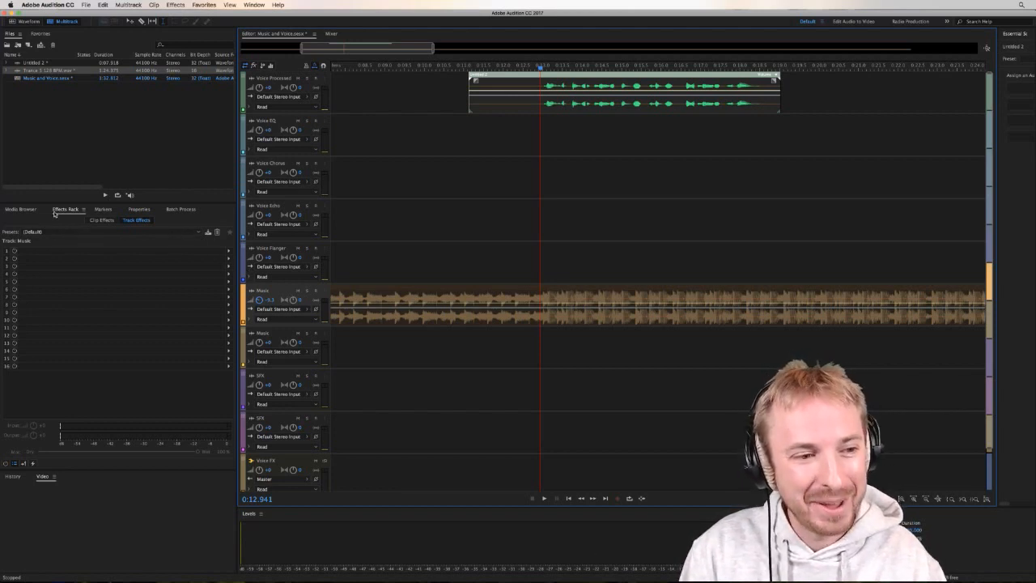
# Examine the Parametric Equalizer curve and band settings of the Voice Processed track.
pyautogui.click(540, 102)
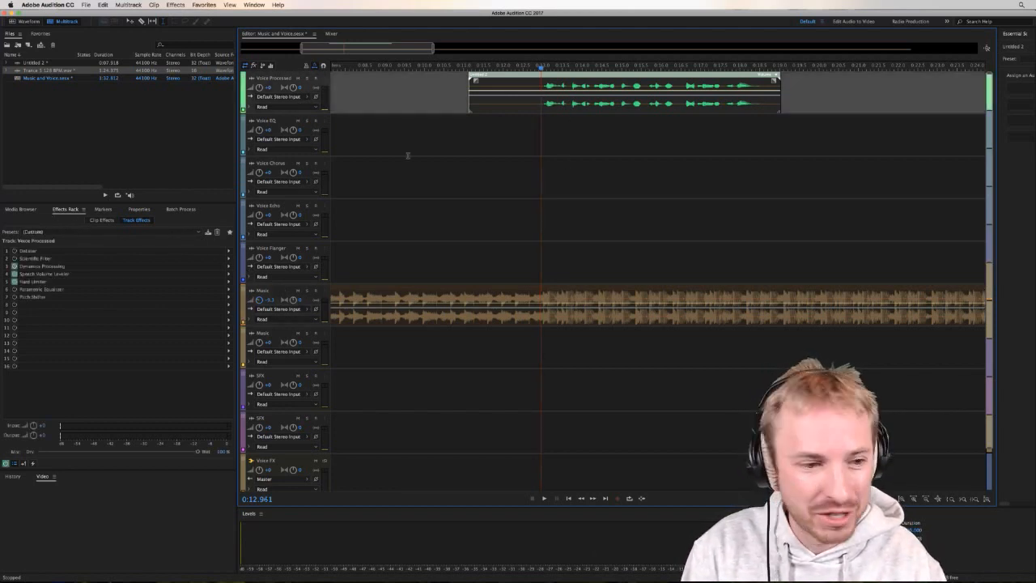
pyautogui.doubleClick(33, 289)
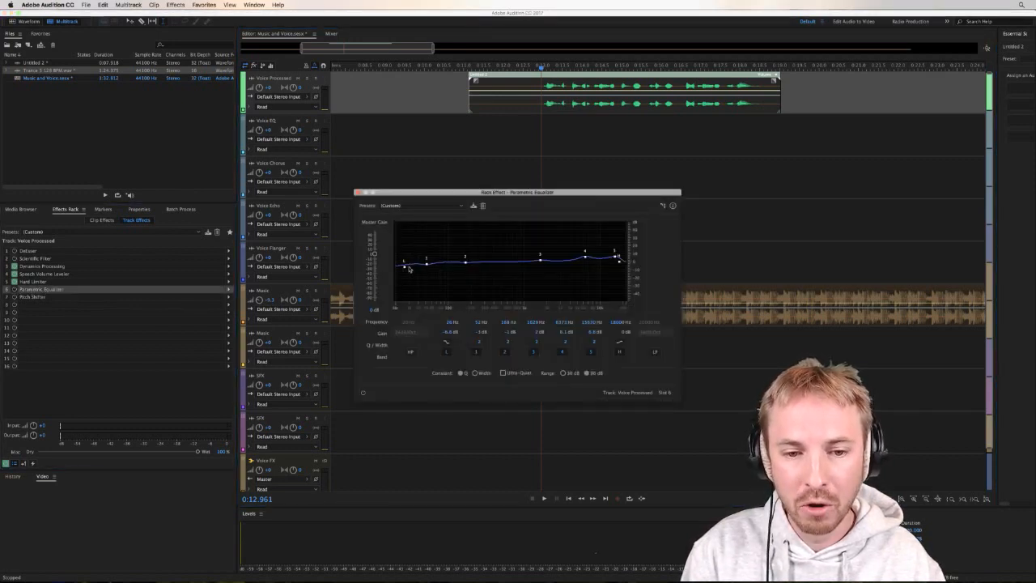
pyautogui.click(357, 192)
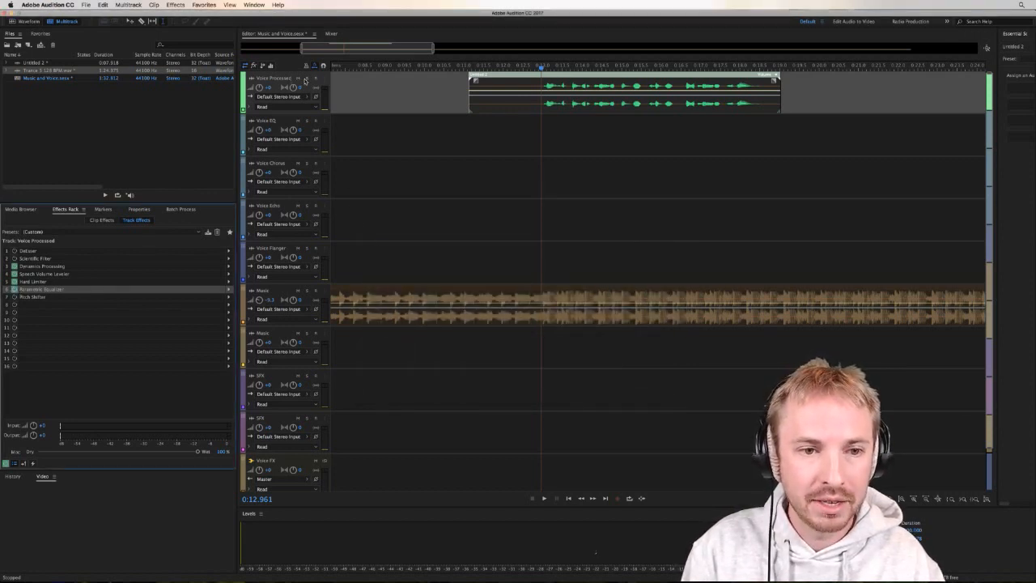
# Solo the Voice Processed track, switch on its Parametric Equalizer and play the voice-over from about 0:12.96.
pyautogui.click(307, 78)
pyautogui.press('space')
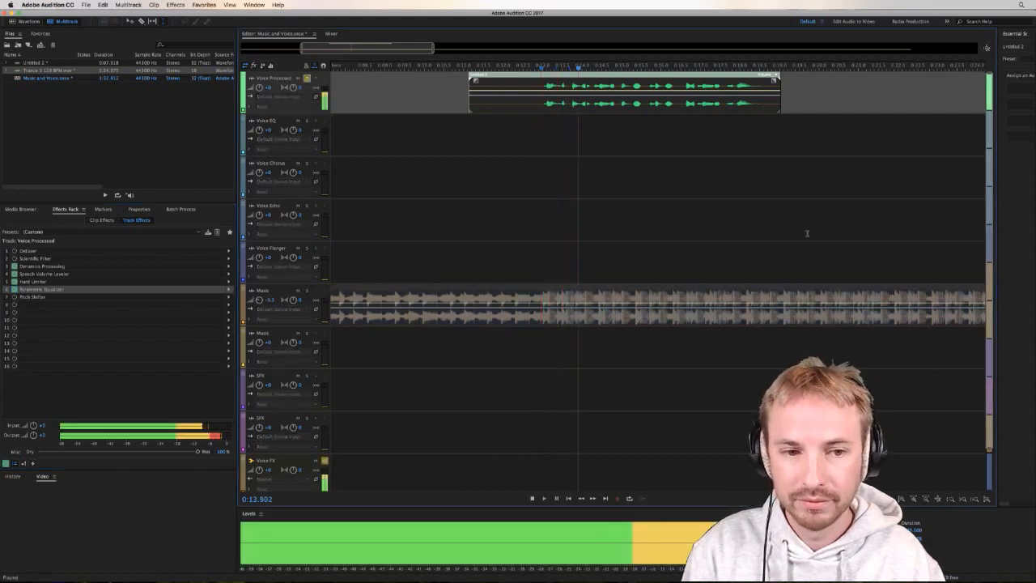
pyautogui.press('space')
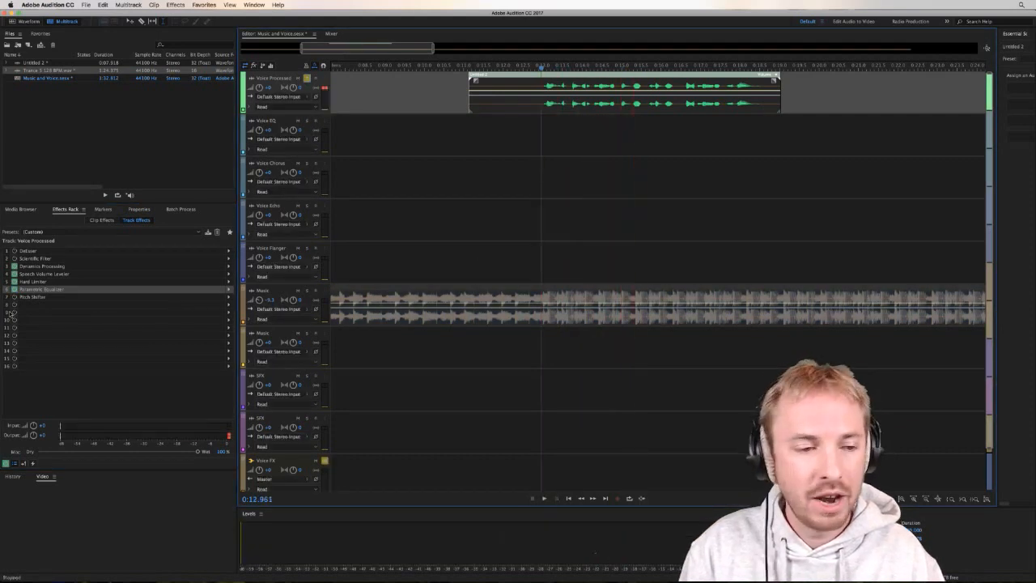
# Compare the soloed voice-over with Dynamics Processing, Speech Volume Leveler, Hard Limiter and Parametric Equalizer all off, and again with all four on.
pyautogui.click(15, 289)
pyautogui.click(15, 282)
pyautogui.click(15, 274)
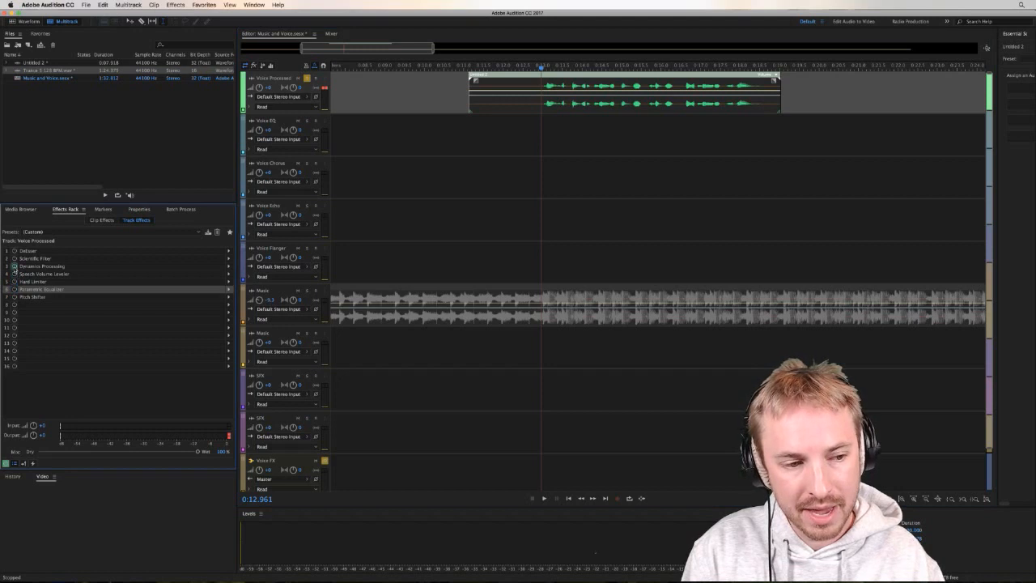
pyautogui.click(15, 266)
pyautogui.press('space')
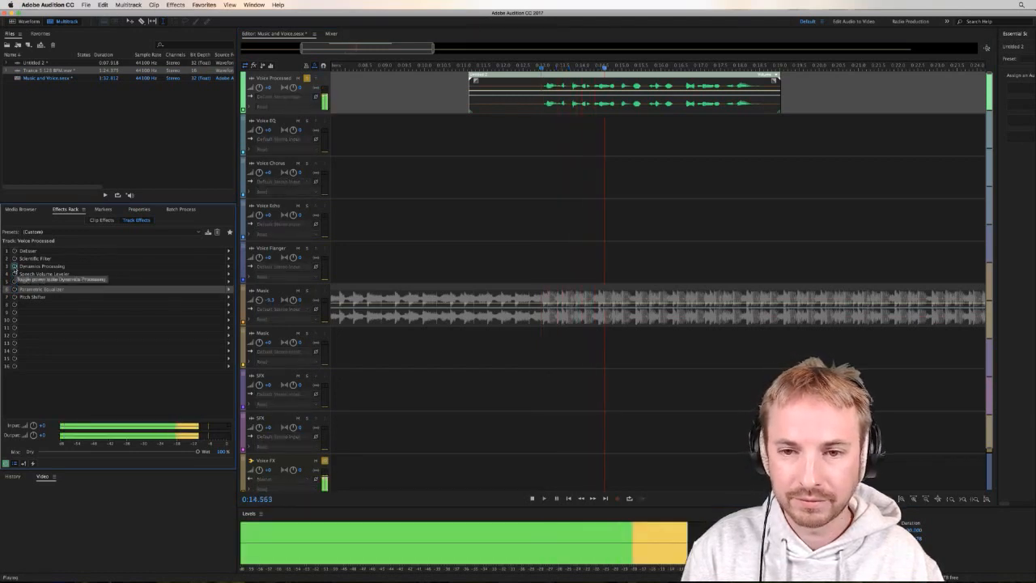
pyautogui.press('space')
pyautogui.click(15, 273)
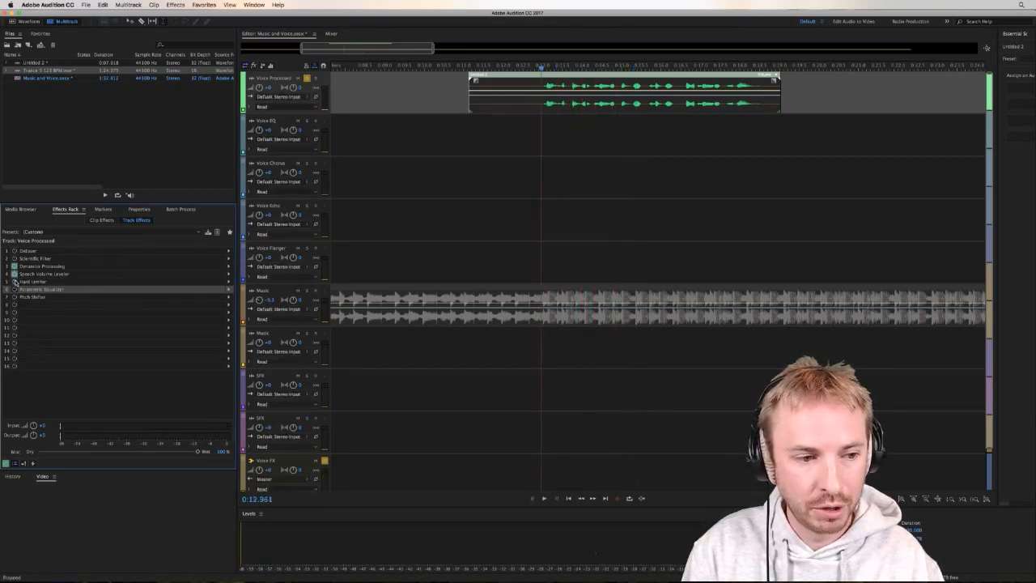
pyautogui.click(14, 282)
pyautogui.click(15, 289)
pyautogui.press('space')
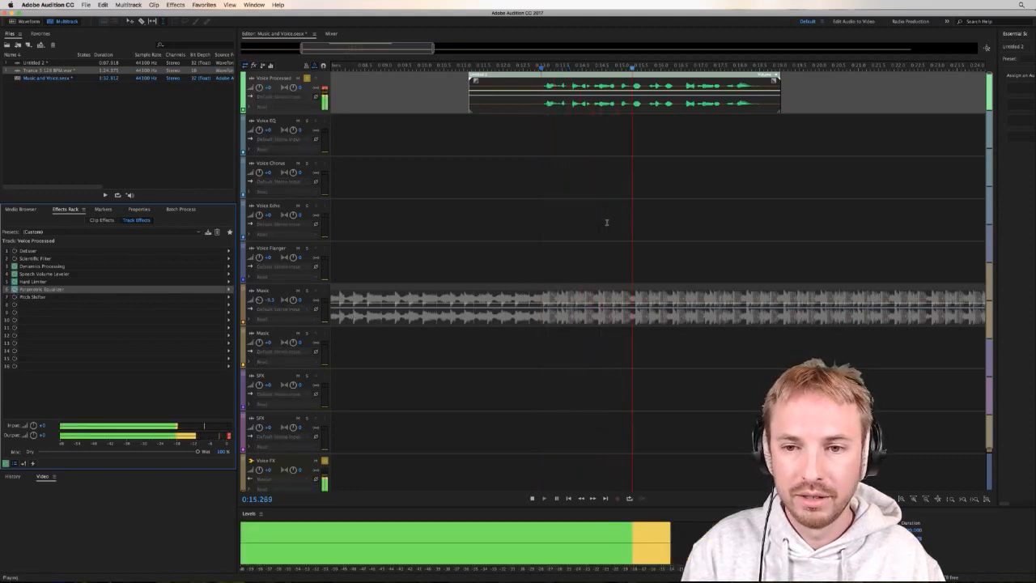
pyautogui.press('space')
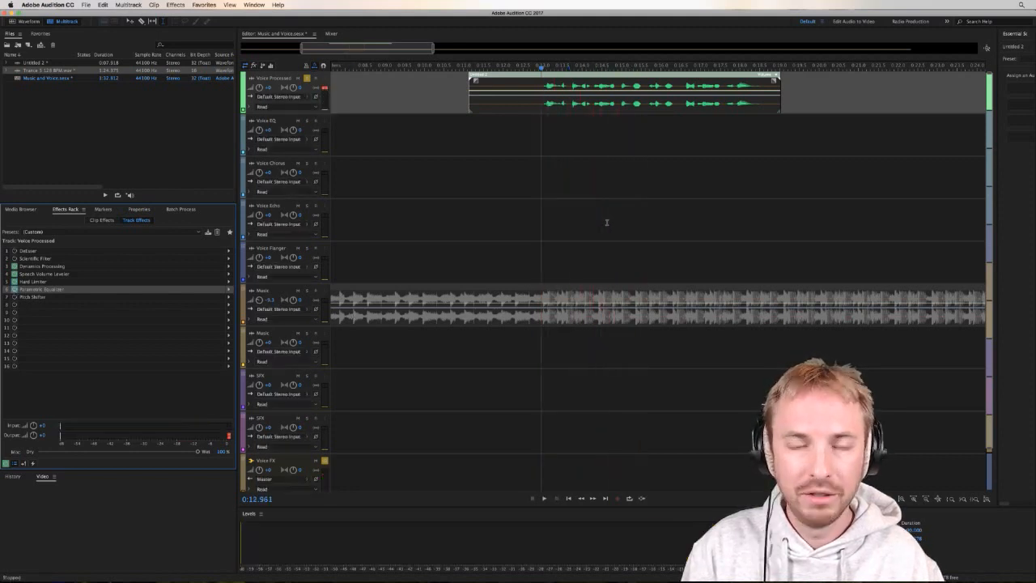
# Unsolo the Voice Processed track and remove the Pitch Shifter from its track effects.
pyautogui.click(307, 77)
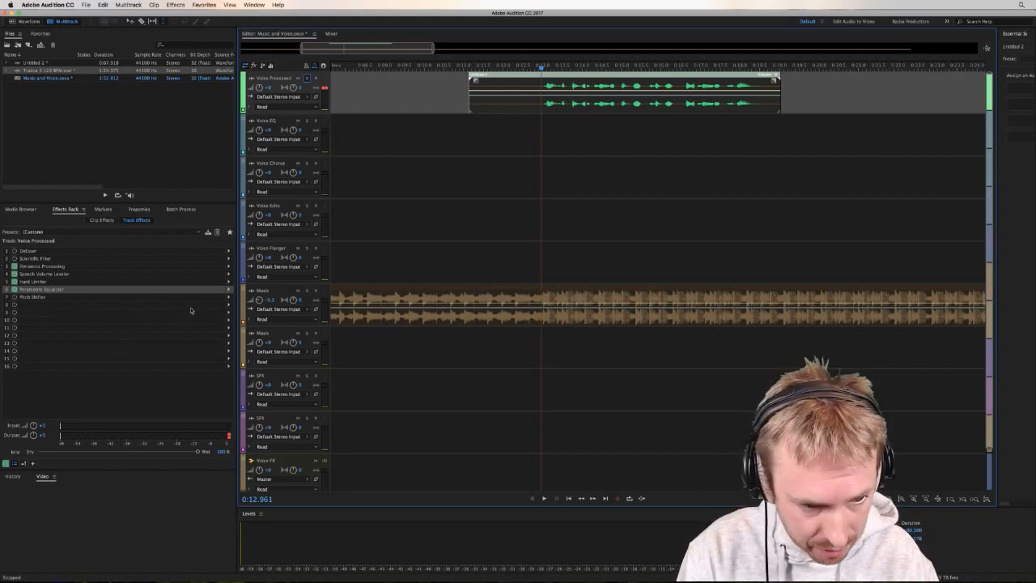
pyautogui.click(36, 298)
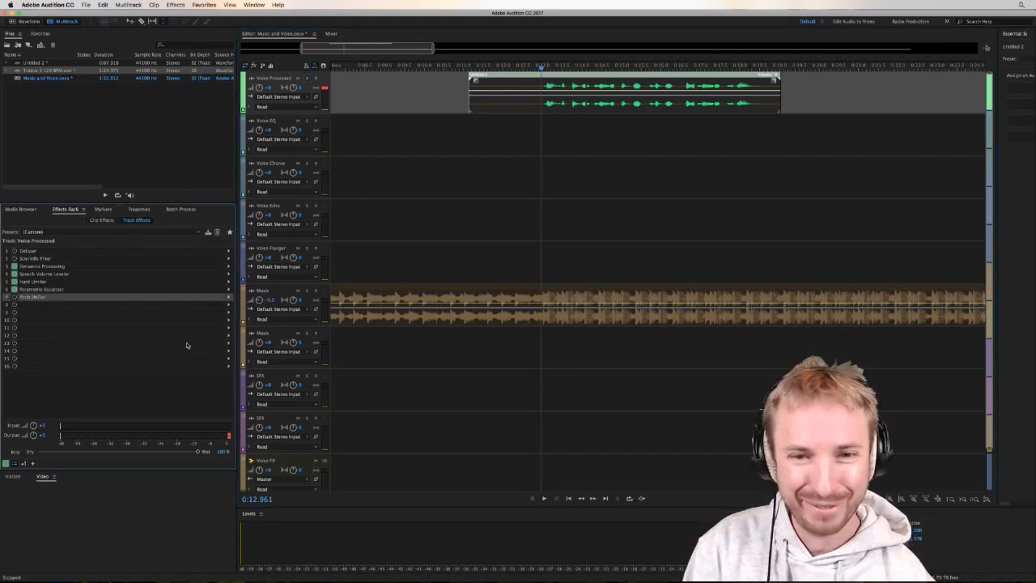
pyautogui.press('Delete')
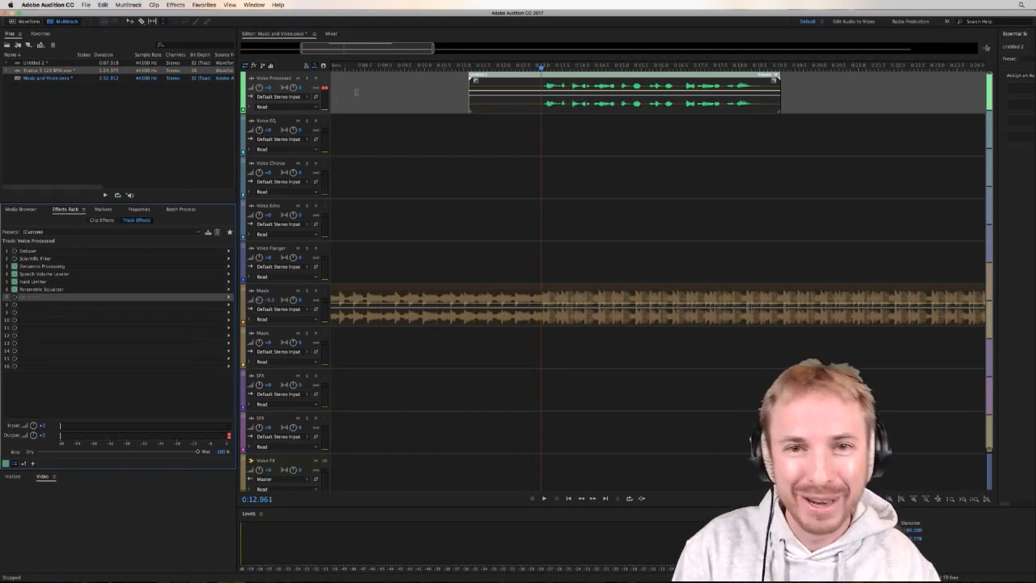
# Add an FFT Filter to slot 7 of the Voice Processed track, move its window clear of the track controls, and play the mix briefly.
pyautogui.click(228, 299)
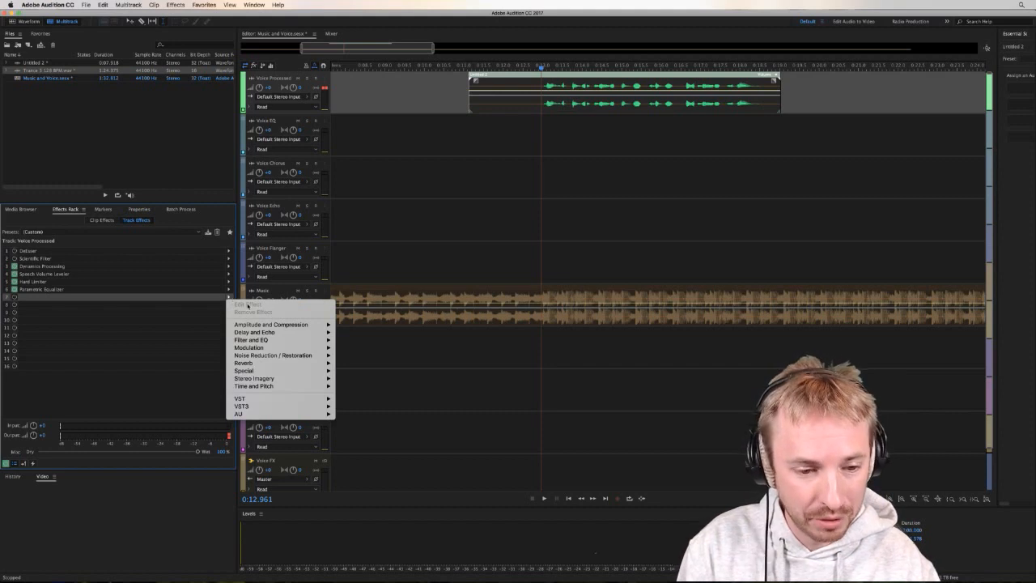
pyautogui.moveTo(259, 332)
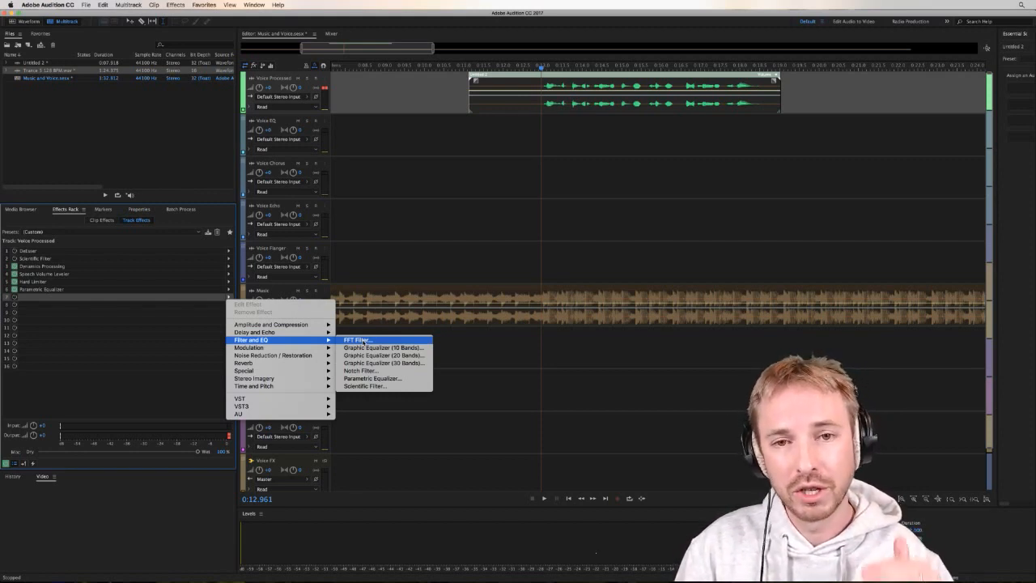
pyautogui.click(364, 341)
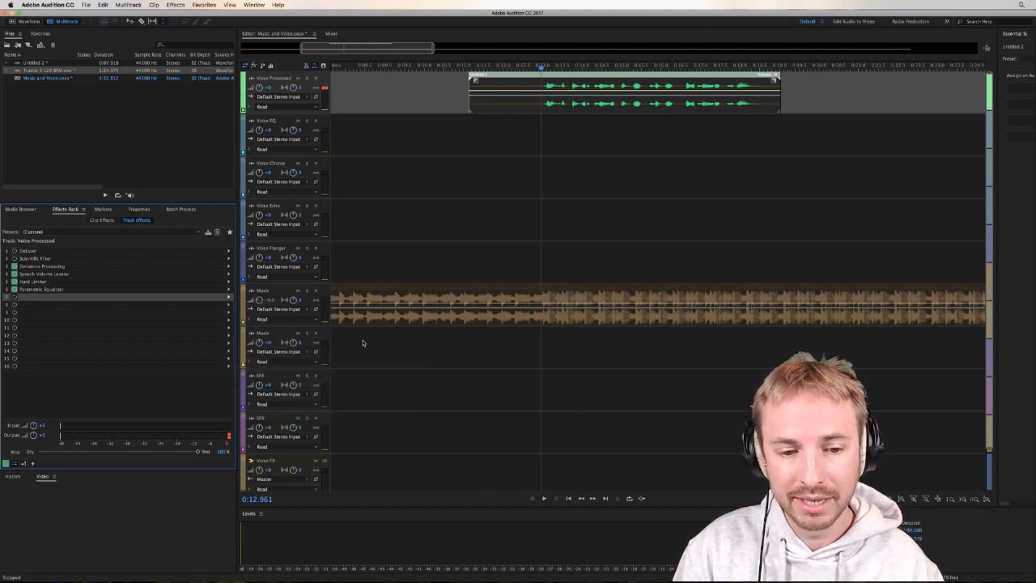
pyautogui.moveTo(532, 204); pyautogui.dragTo(845, 115)
pyautogui.press('space')
pyautogui.press('space')
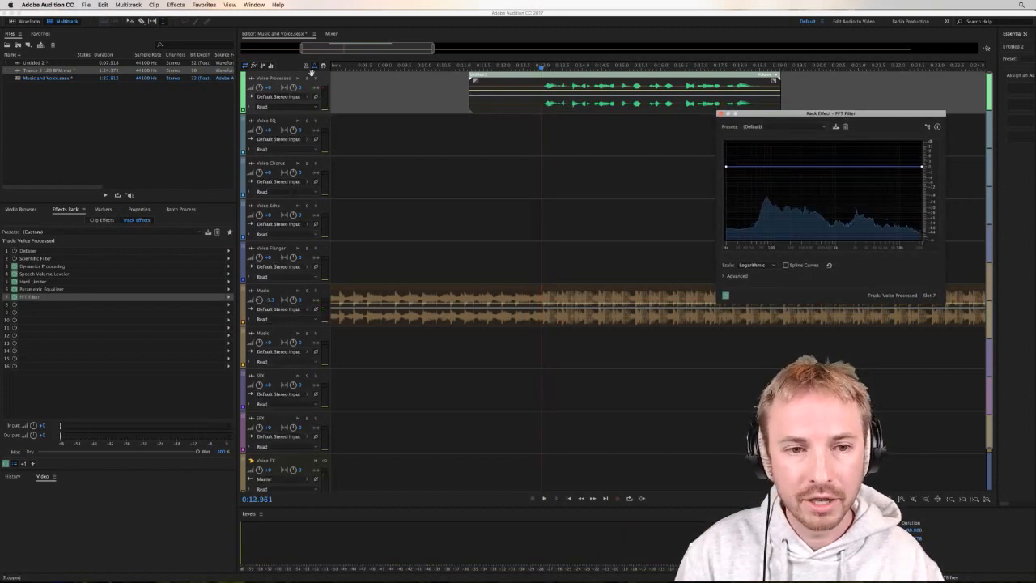
# Solo the Voice Processed track and play it from about 0:12.96 to examine the voice's frequency spectrum in the FFT Filter.
pyautogui.press('space')
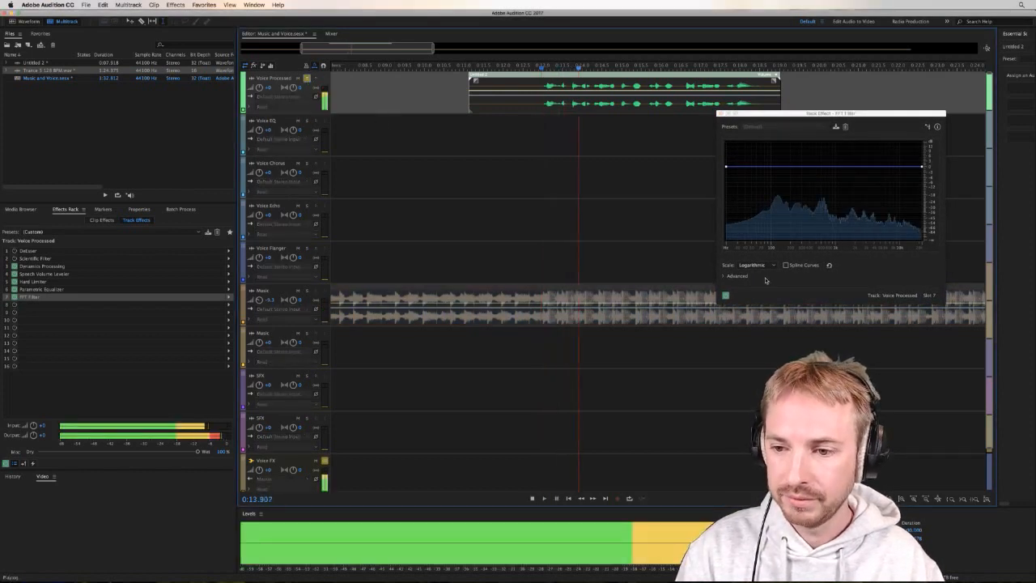
pyautogui.press('space')
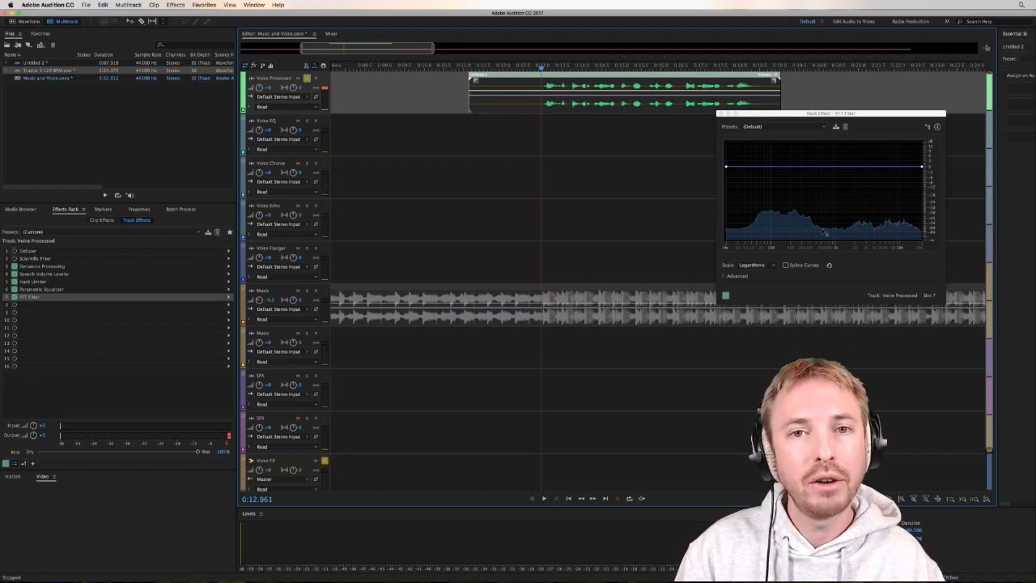
pyautogui.press('space')
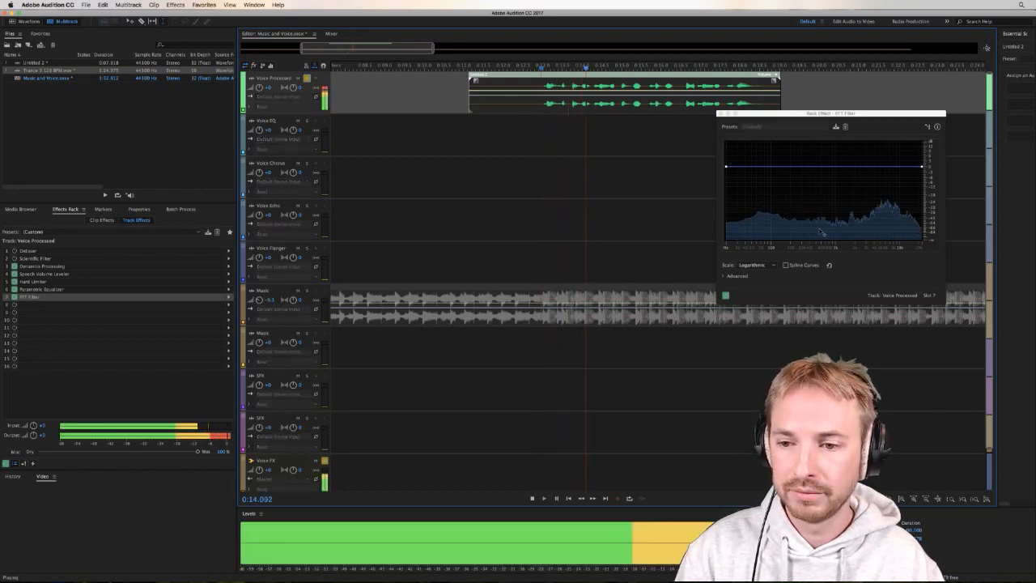
pyautogui.press('space')
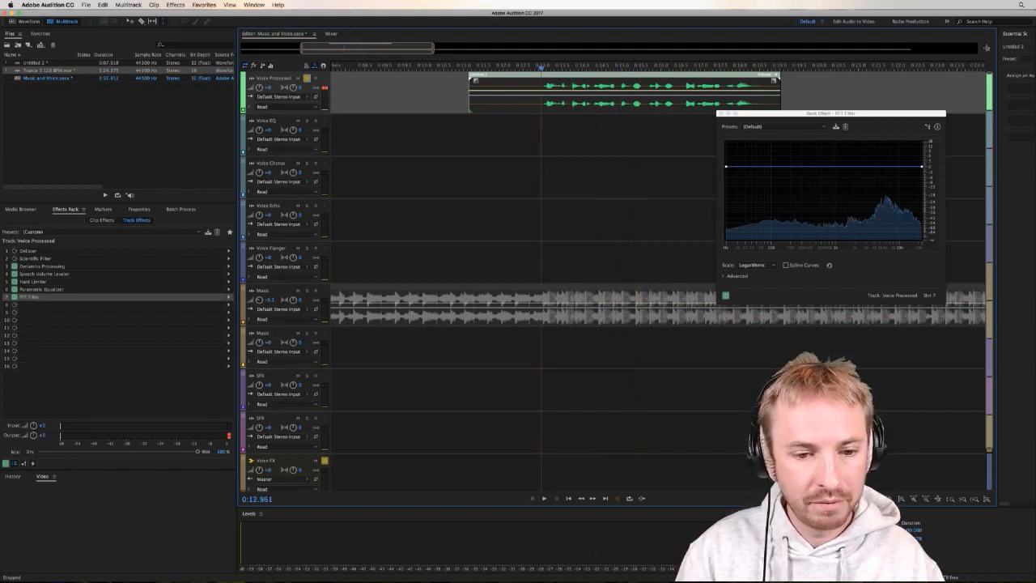
# Add an FFT Filter to slot 1 of the first Music track, move its window away from the voice's filter window, and unsolo the voice track.
pyautogui.click(228, 251)
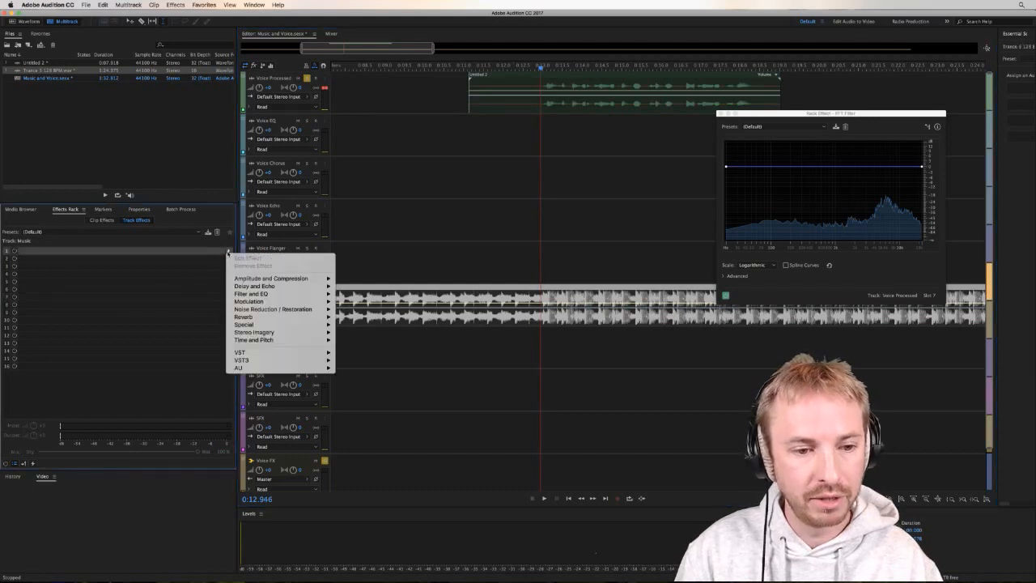
pyautogui.moveTo(294, 295)
pyautogui.click(356, 294)
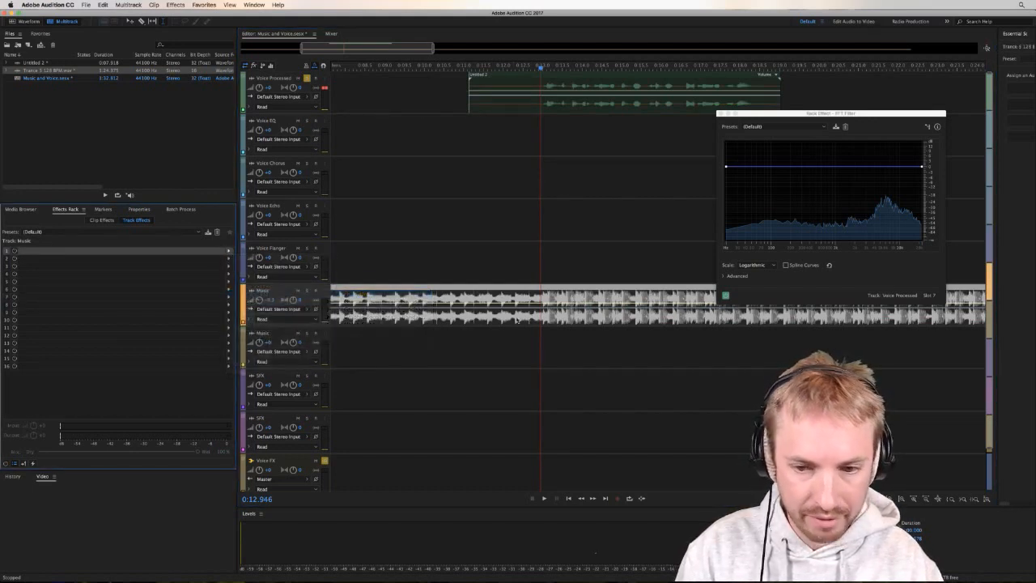
pyautogui.moveTo(602, 206); pyautogui.dragTo(364, 99)
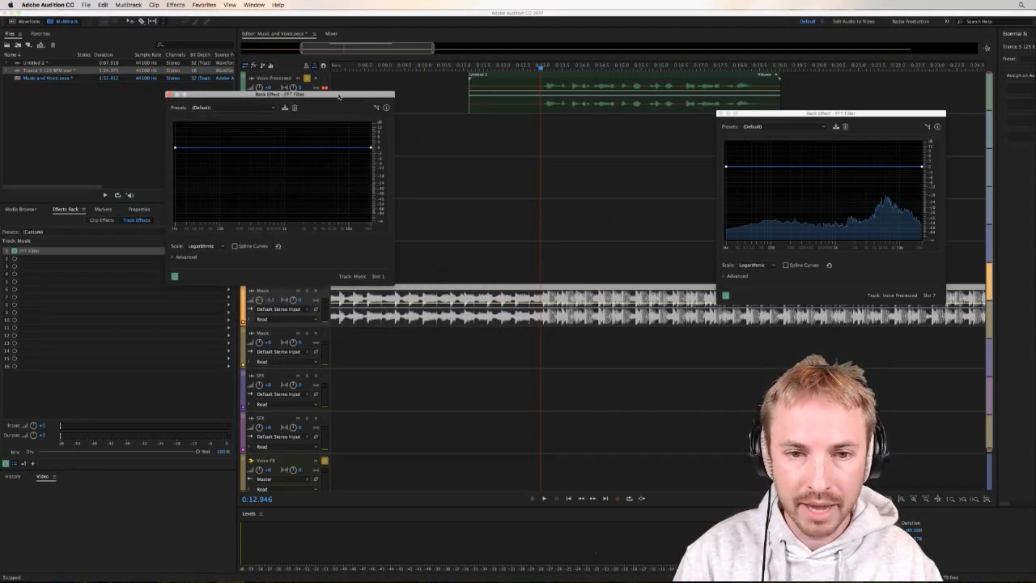
pyautogui.click(306, 81)
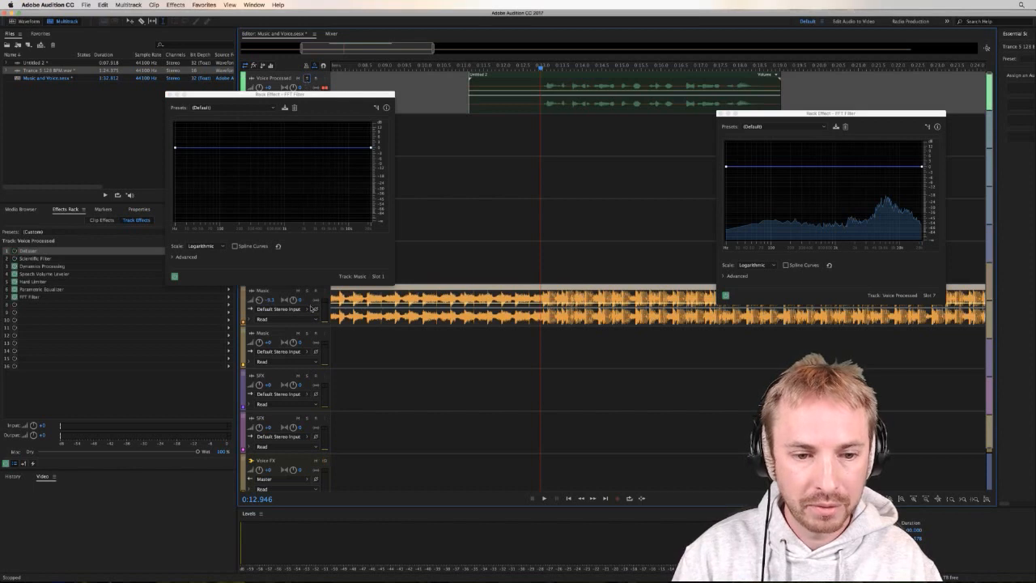
# Solo the first Music track, play it briefly from about 0:12.95, and place the two FFT Filter windows side by side.
pyautogui.click(306, 291)
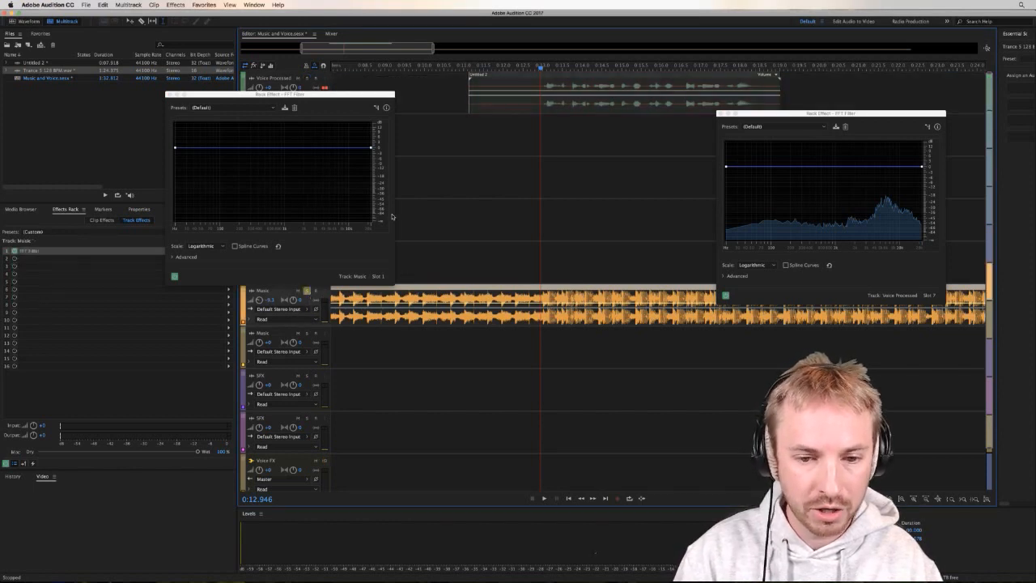
pyautogui.press('space')
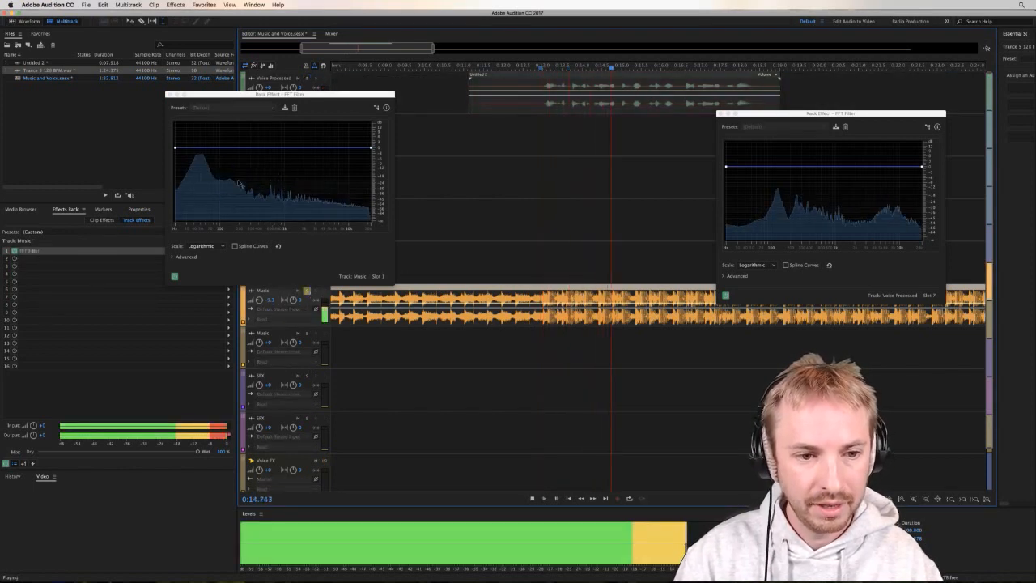
pyautogui.press('space')
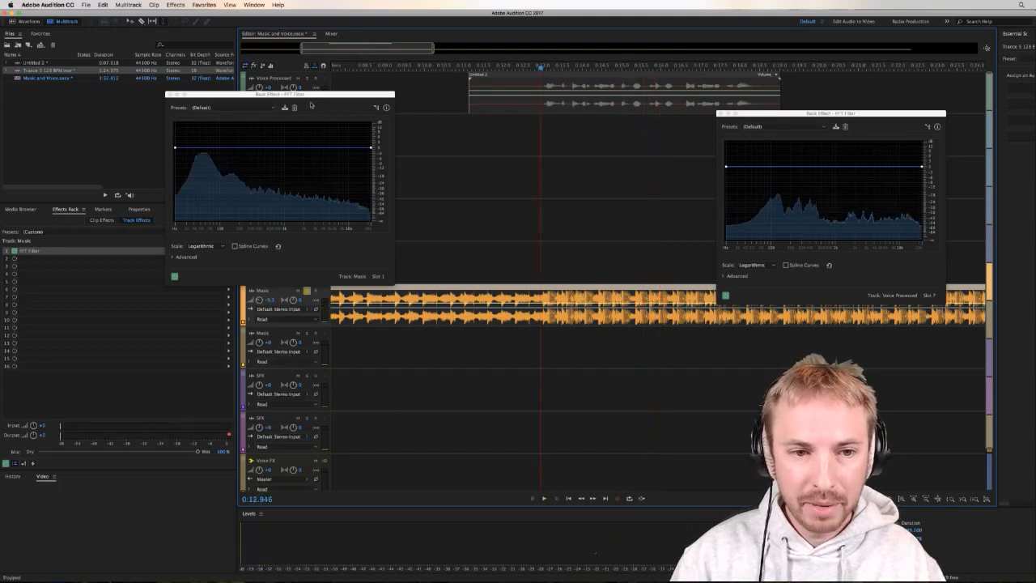
pyautogui.moveTo(305, 98); pyautogui.dragTo(558, 106)
pyautogui.moveTo(752, 113); pyautogui.dragTo(687, 103)
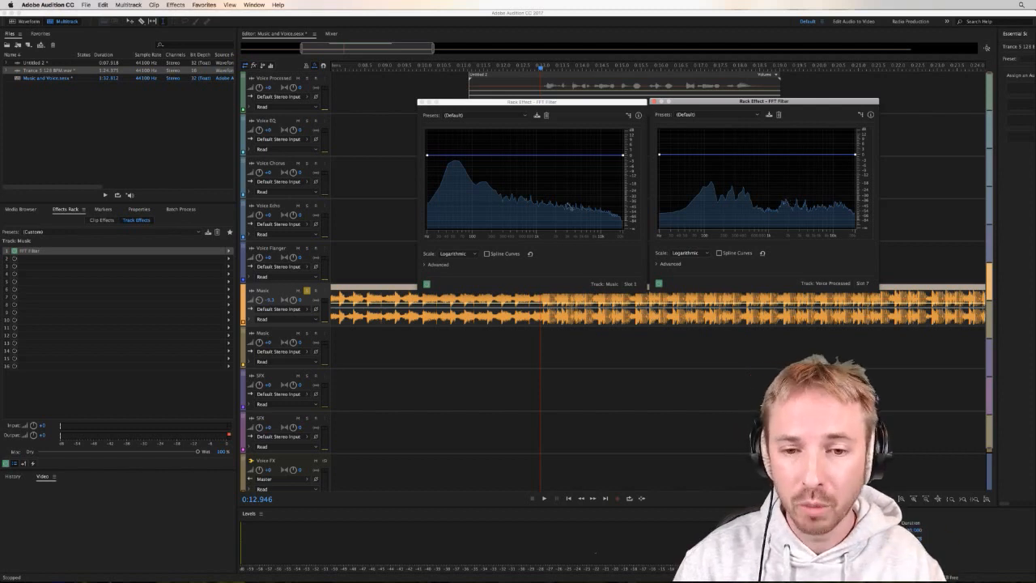
# Play the soloed music repeatedly from about 0:12.95 to compare the music and voice frequency spectra in the two FFT Filters.
pyautogui.press('space')
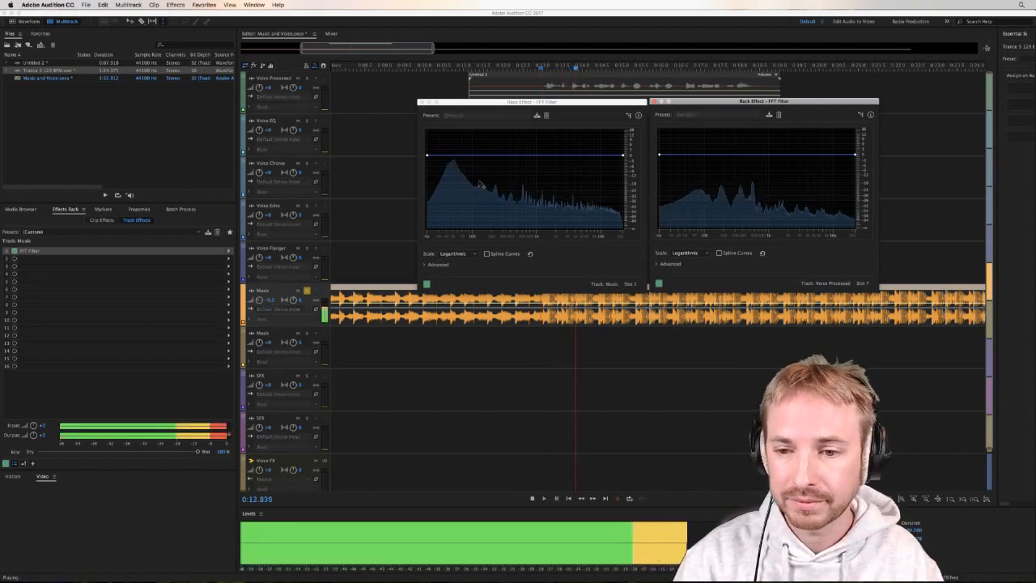
pyautogui.press('space')
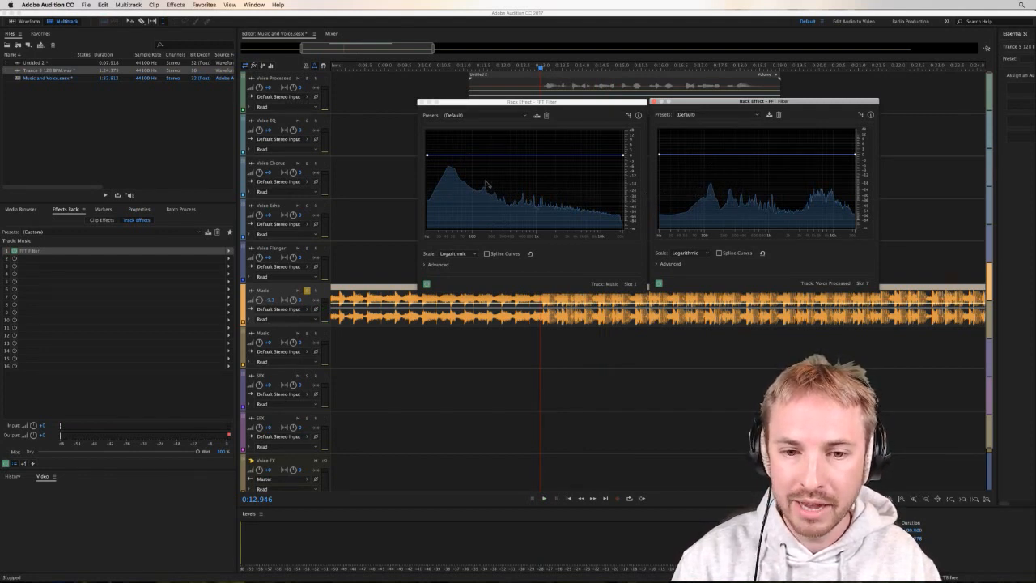
pyautogui.press('space')
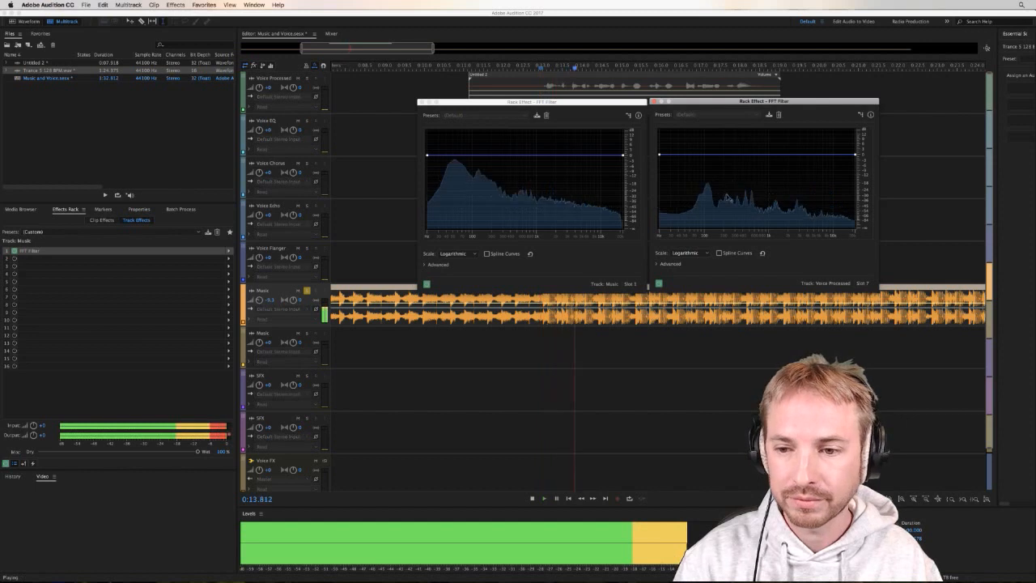
pyautogui.press('space')
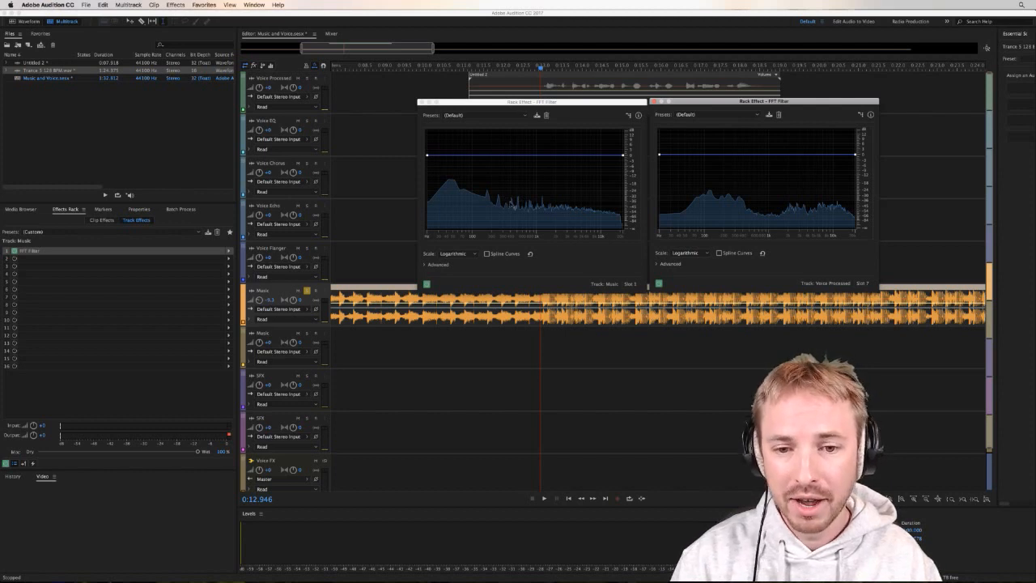
pyautogui.press('space')
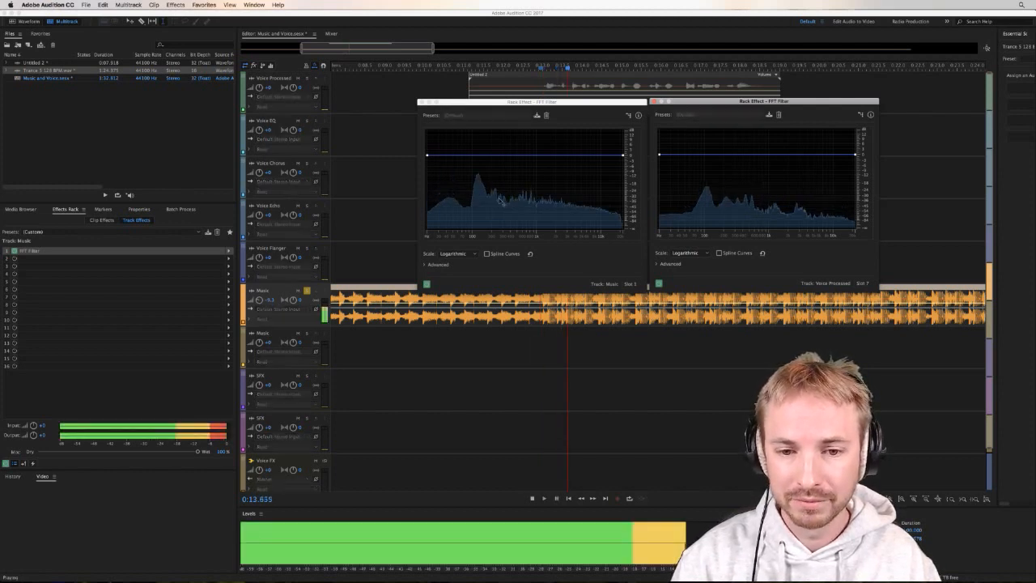
pyautogui.press('space')
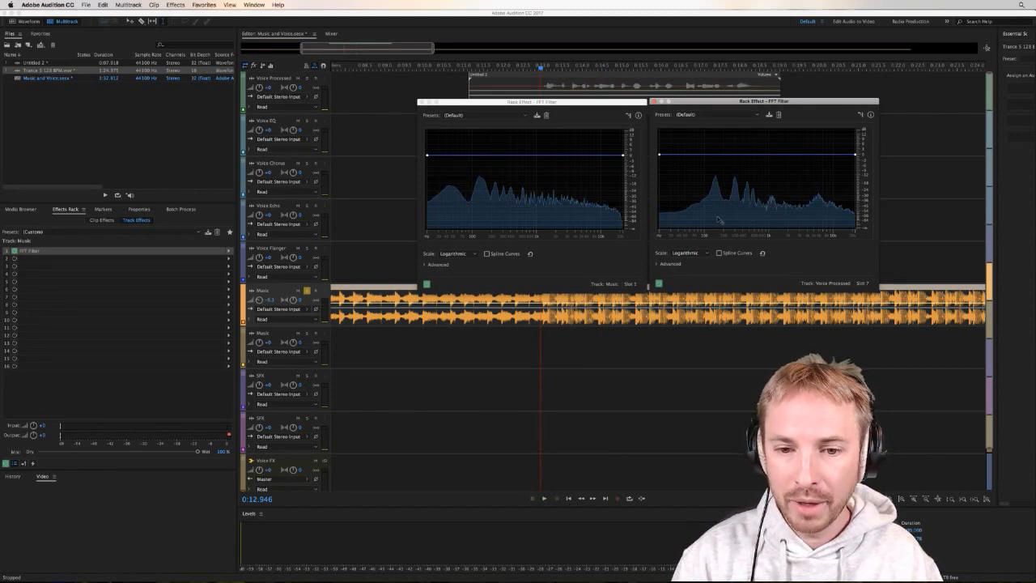
pyautogui.press('space')
pyautogui.press('space')
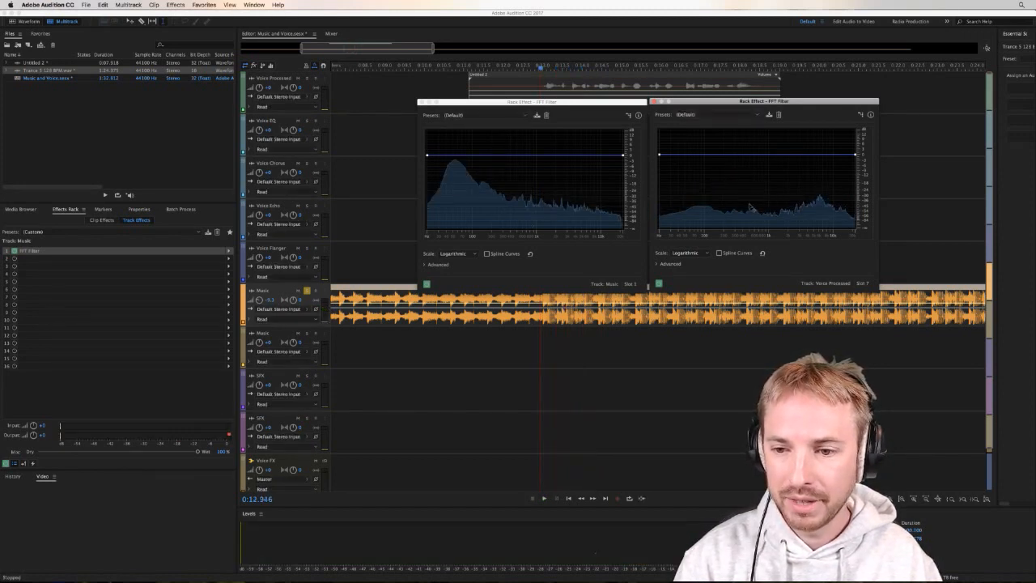
pyautogui.press('space')
pyautogui.press('space')
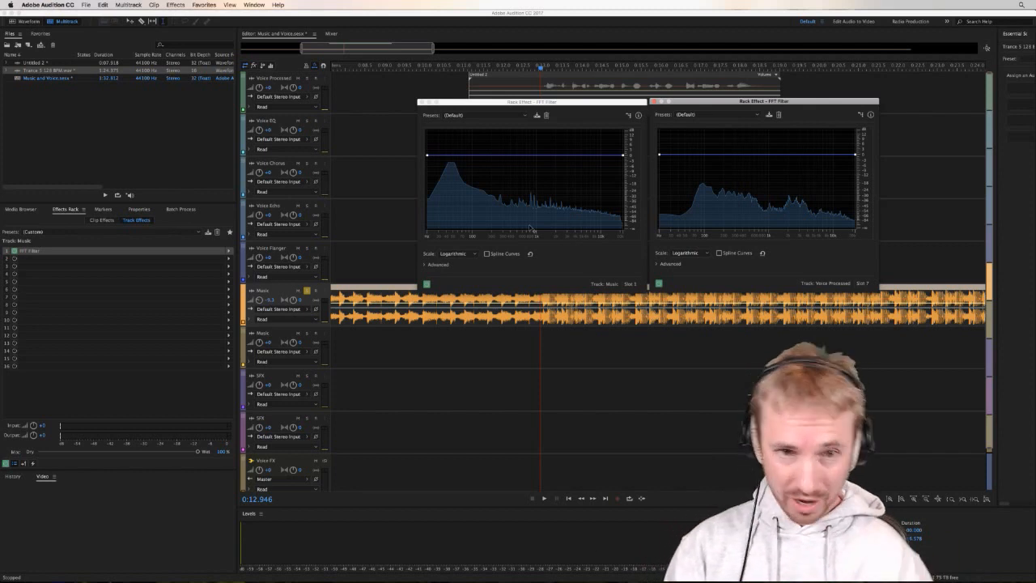
# Display Frequency Analysis, shift both FFT Filter windows clear of it, and play the music to examine its live spectrum.
pyautogui.click(253, 6)
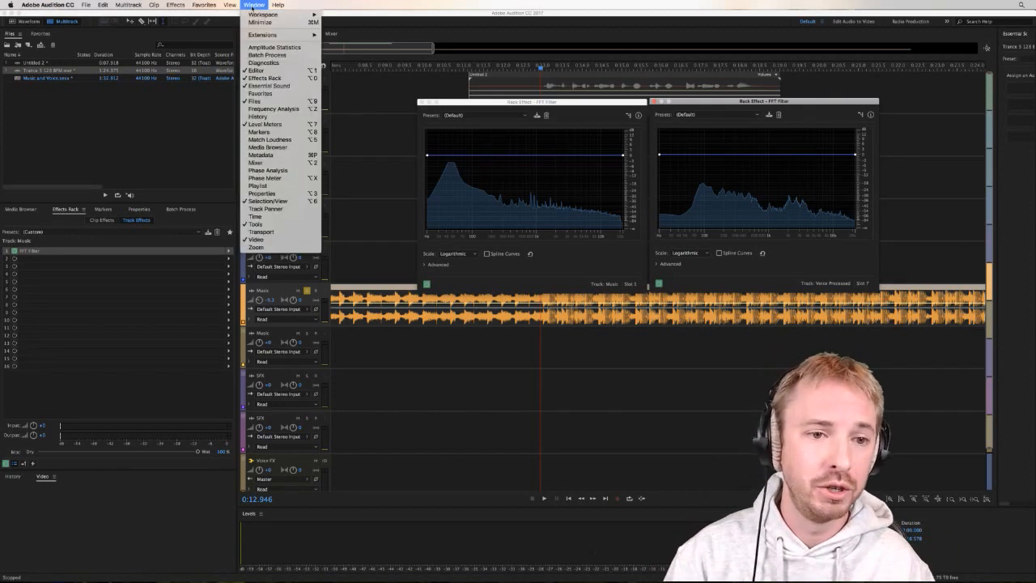
pyautogui.click(274, 109)
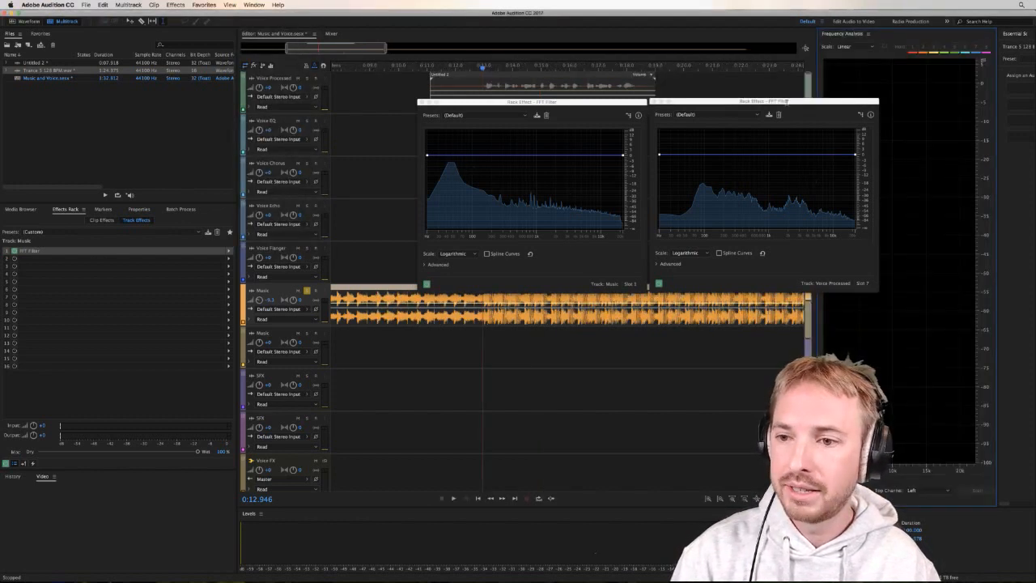
pyautogui.moveTo(786, 101); pyautogui.dragTo(687, 102)
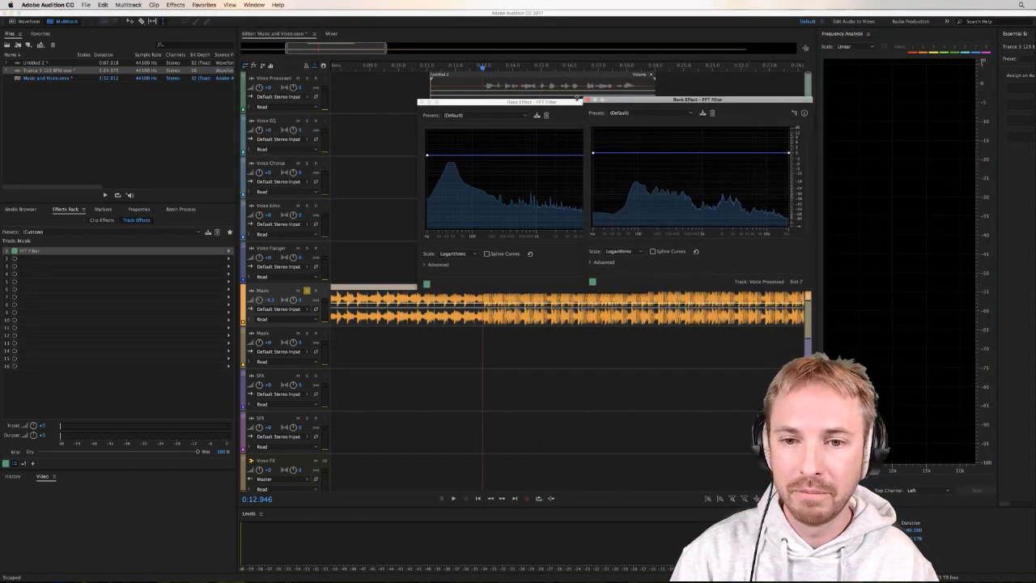
pyautogui.moveTo(576, 97); pyautogui.dragTo(493, 98)
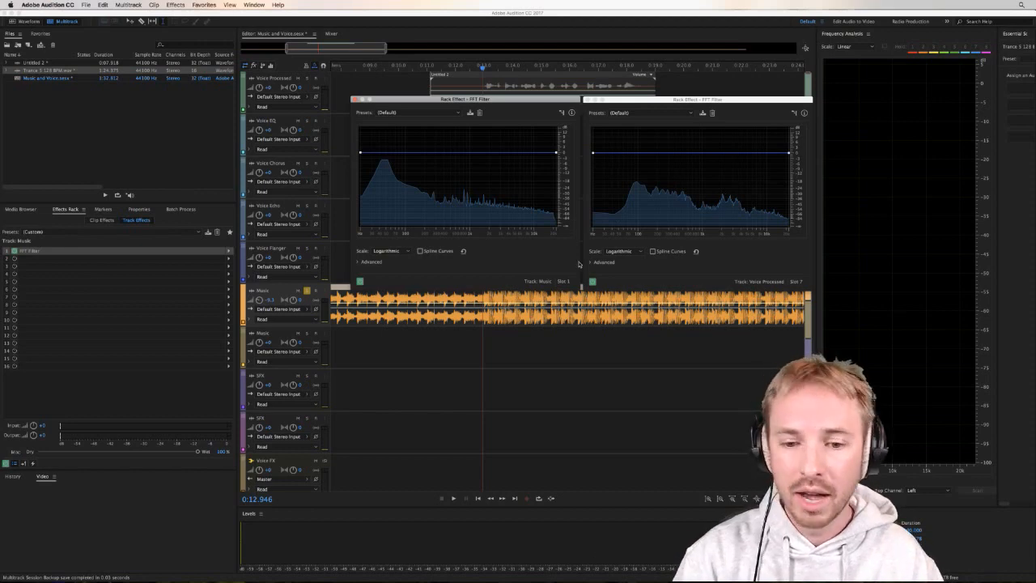
pyautogui.press('space')
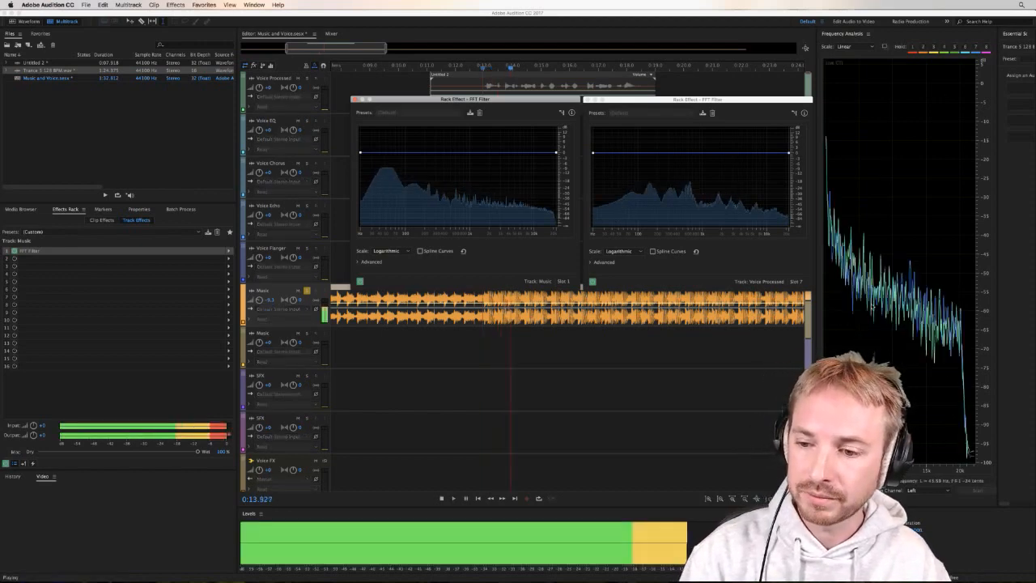
pyautogui.press('space')
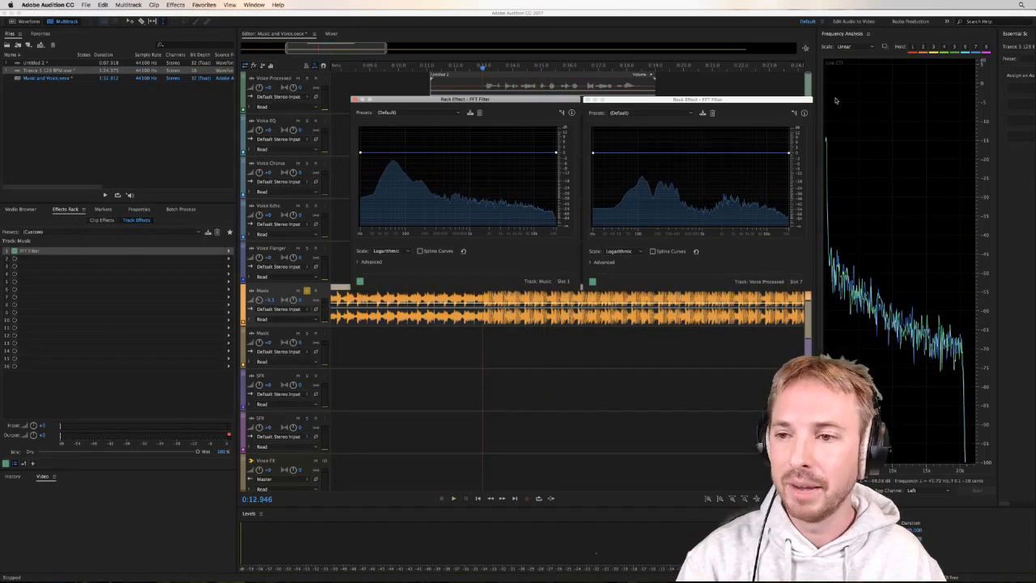
# Try Frequency Analysis docked with the editor, move it beside Essential Sound, close it, and return to the multitrack session view.
pyautogui.moveTo(844, 34); pyautogui.dragTo(624, 315)
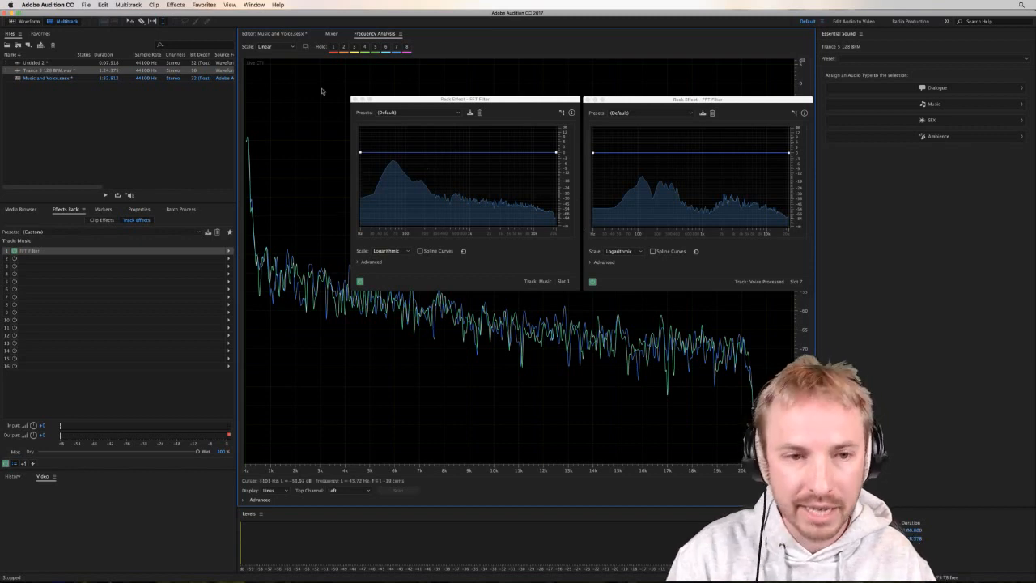
pyautogui.moveTo(366, 36); pyautogui.dragTo(882, 38)
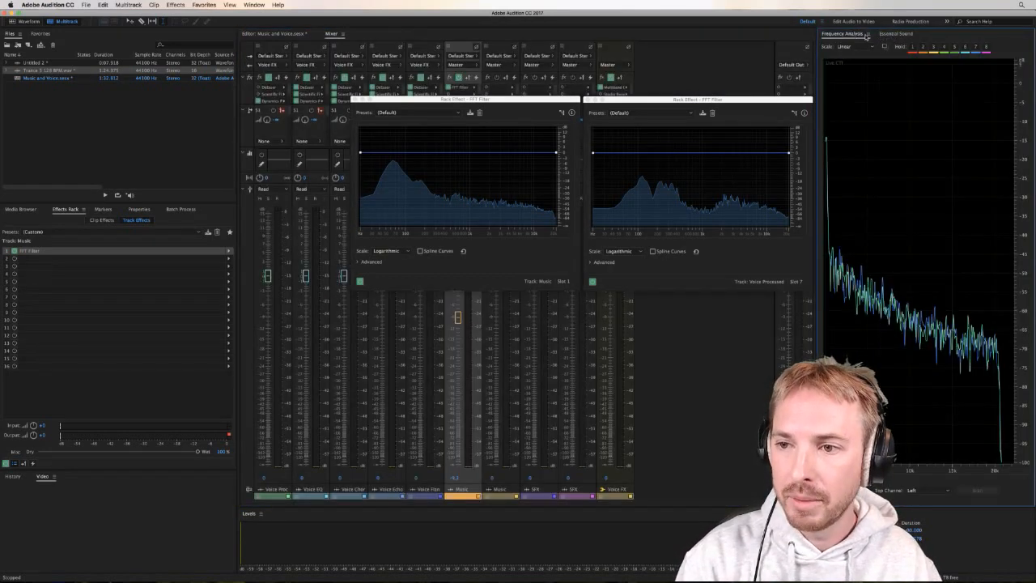
pyautogui.click(867, 35)
pyautogui.click(886, 39)
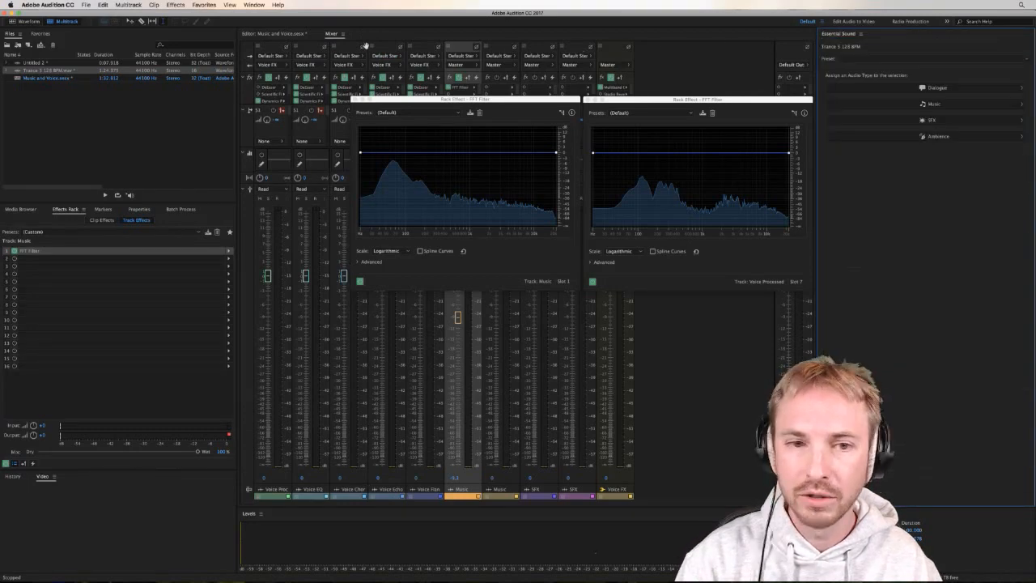
pyautogui.click(281, 36)
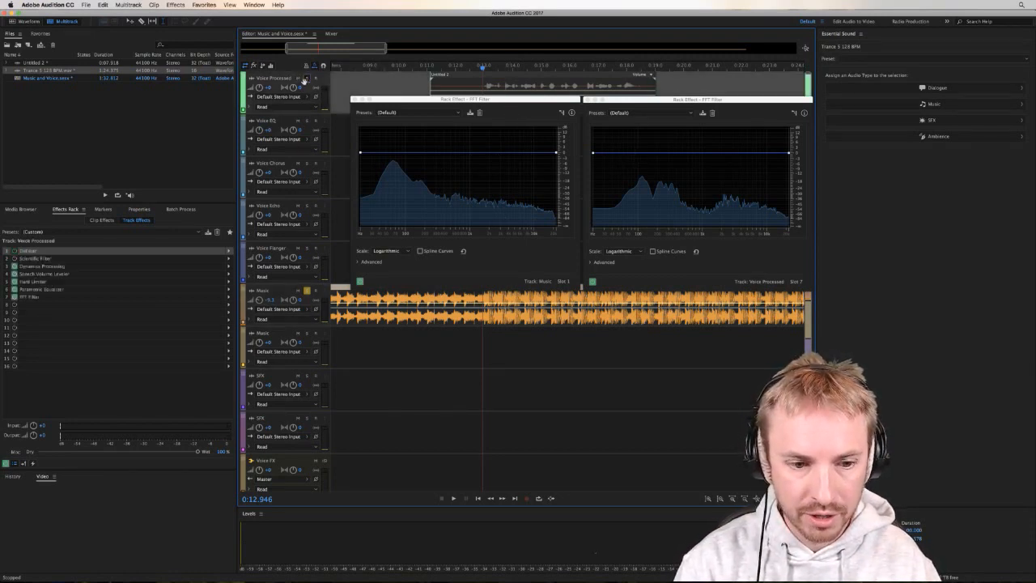
# Solo the Voice Processed track instead of Music and shape a steep low cut just below 100 Hz in the voice's FFT Filter.
pyautogui.click(306, 77)
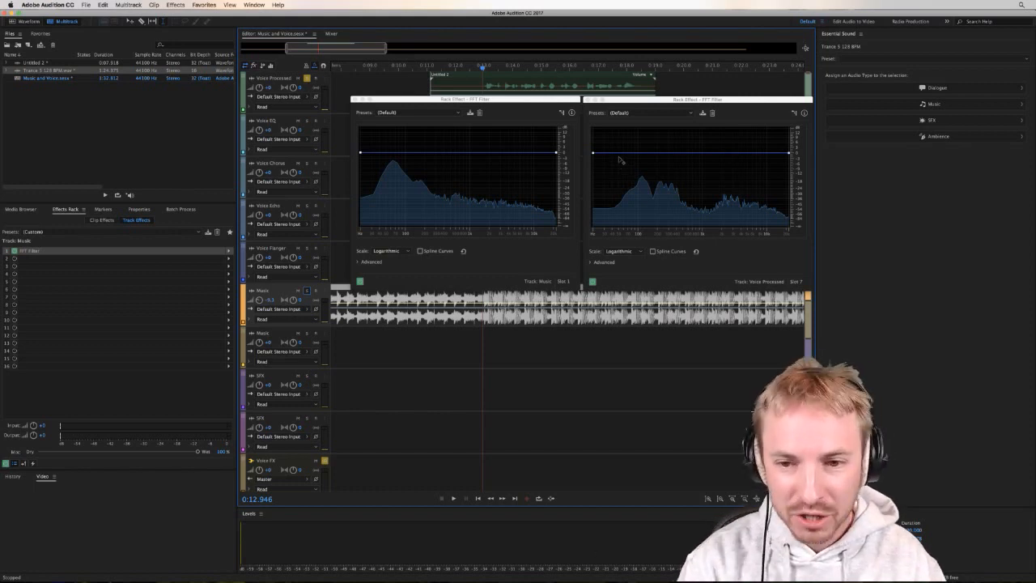
pyautogui.click(623, 153)
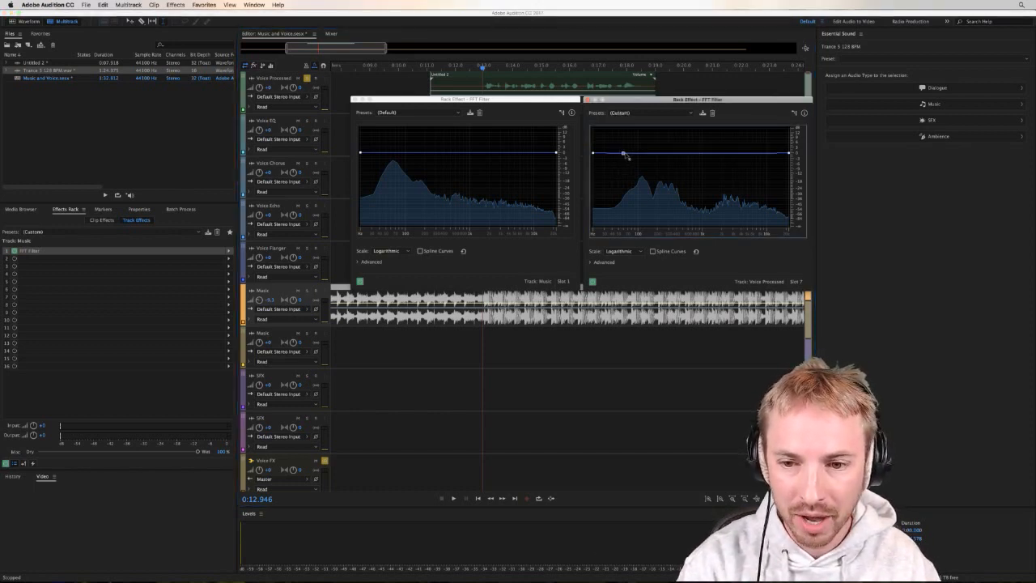
pyautogui.moveTo(624, 155); pyautogui.dragTo(623, 222)
pyautogui.moveTo(593, 153); pyautogui.dragTo(590, 264)
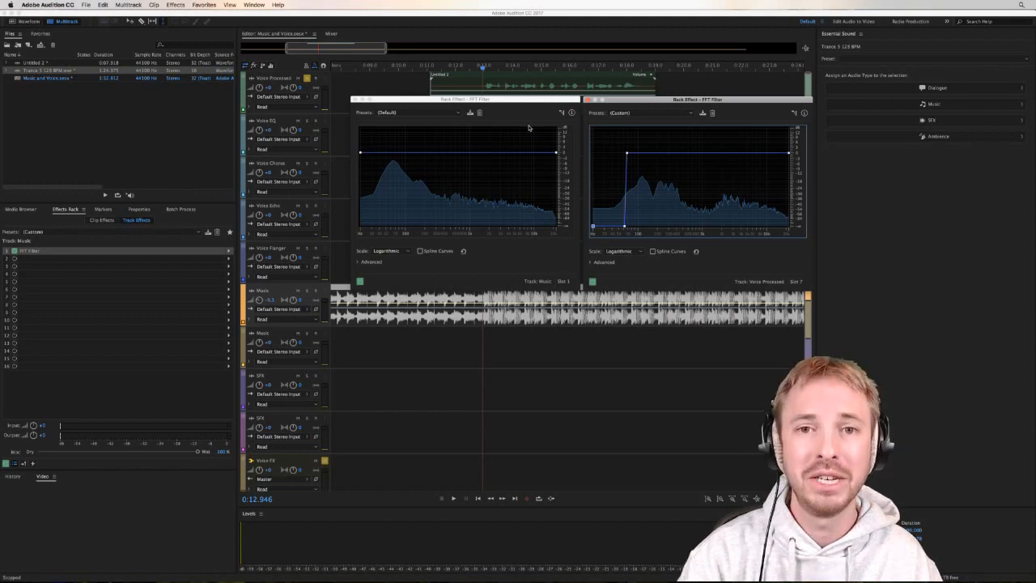
# Play the soloed voice with its slot 7 FFT Filter enabled and bypassed to compare the sound, leaving the filter enabled.
pyautogui.press('space')
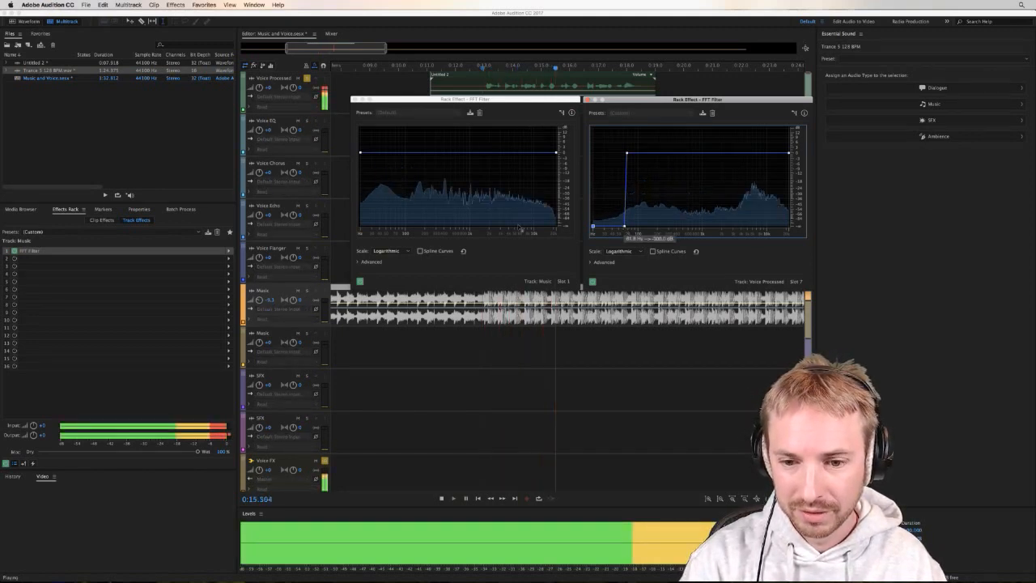
pyautogui.press('space')
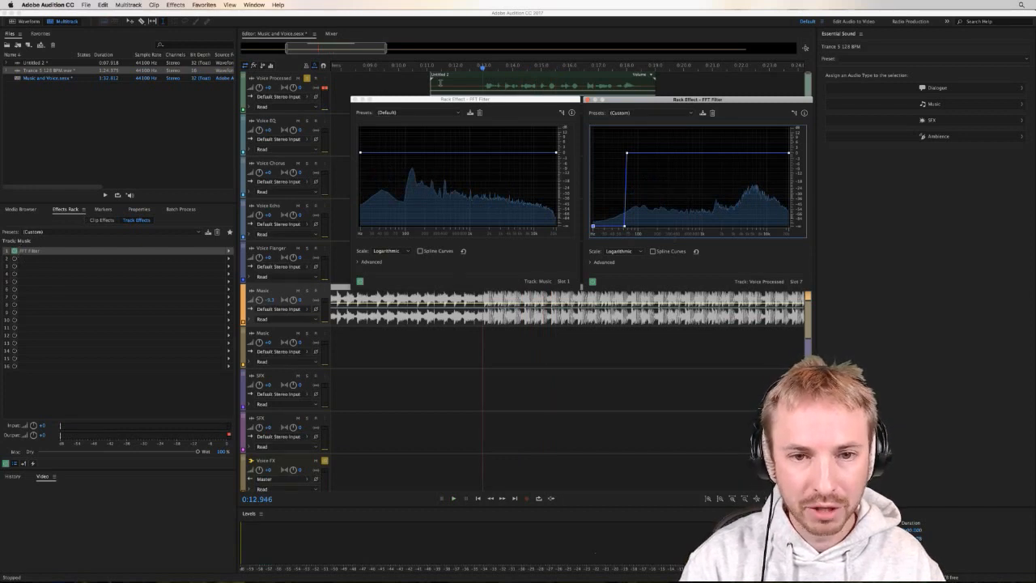
pyautogui.click(462, 85)
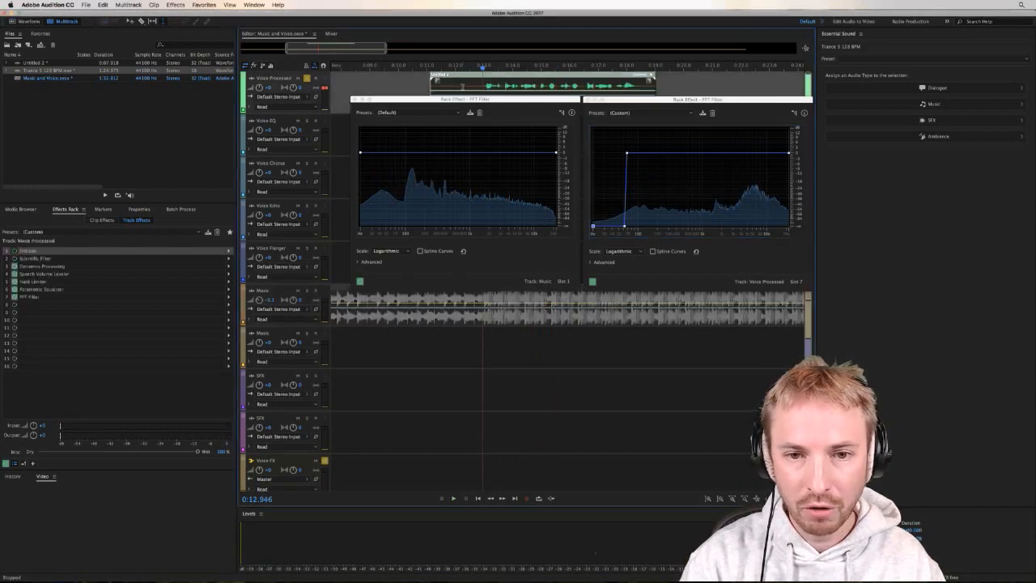
pyautogui.click(13, 296)
pyautogui.press('space')
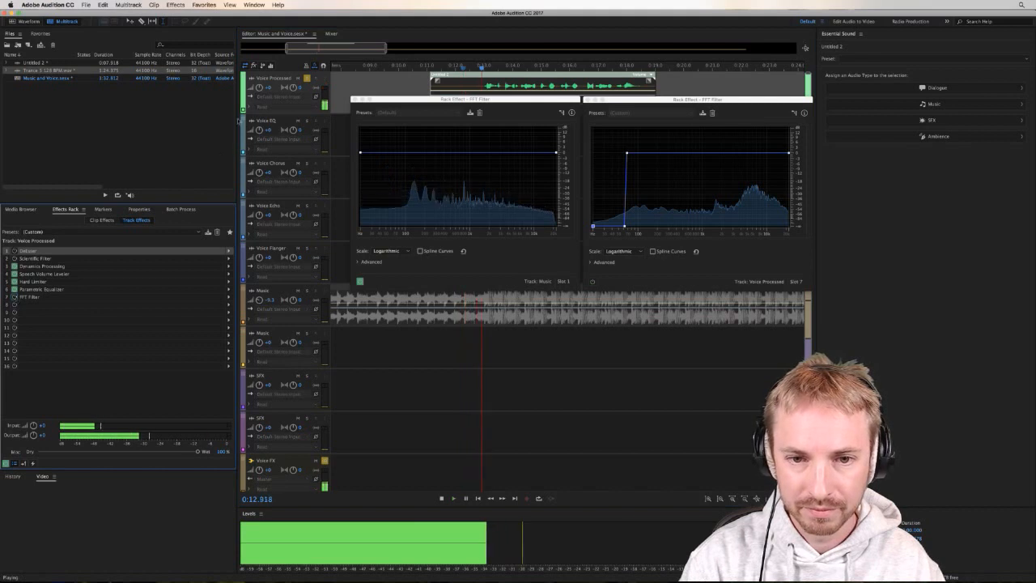
pyautogui.press('space')
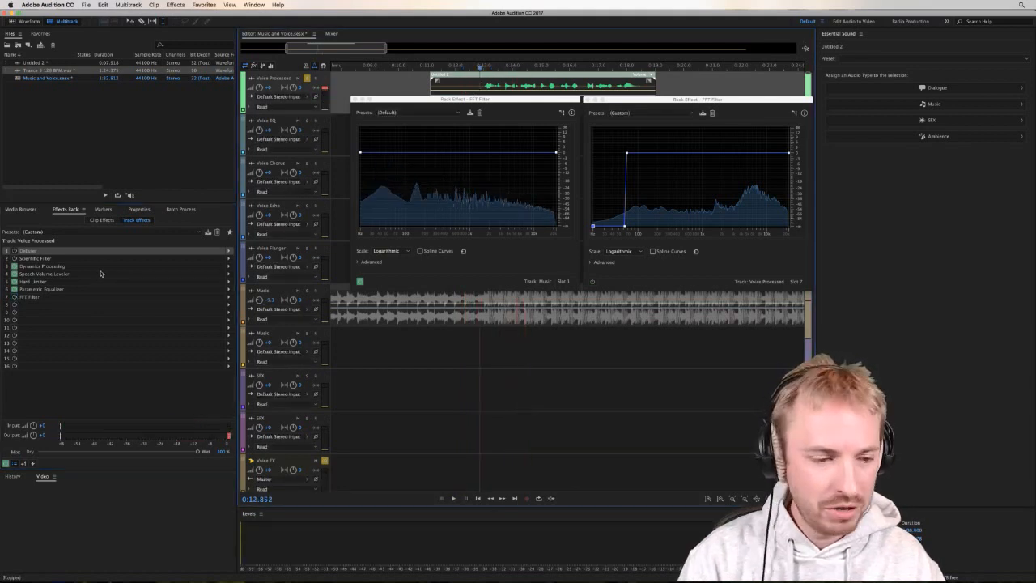
pyautogui.click(14, 296)
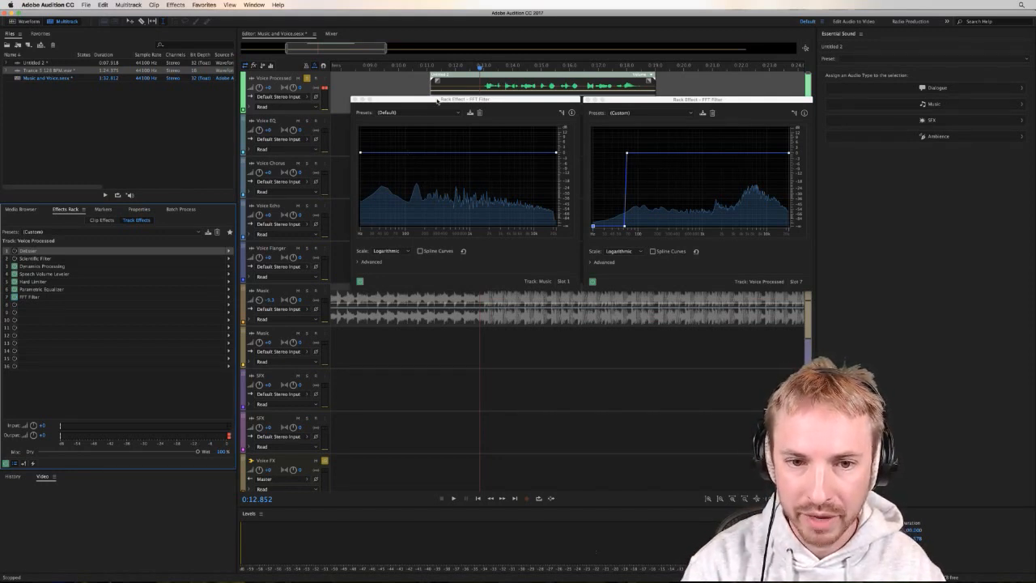
# Add curve points and pull a narrow dip just above 100 Hz in the Music track's FFT Filter, and unsolo the Voice Processed track.
pyautogui.click(438, 101)
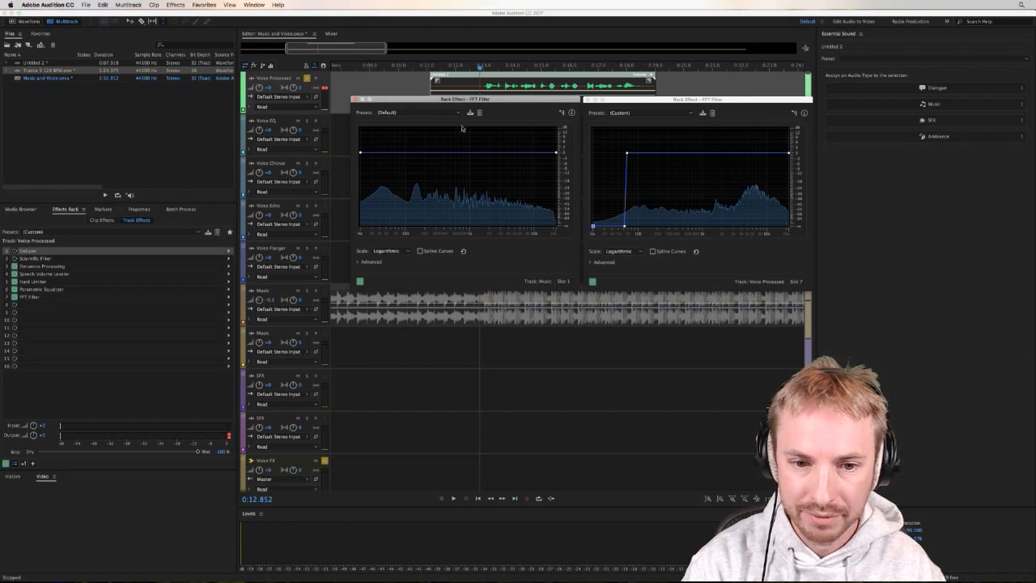
pyautogui.click(409, 153)
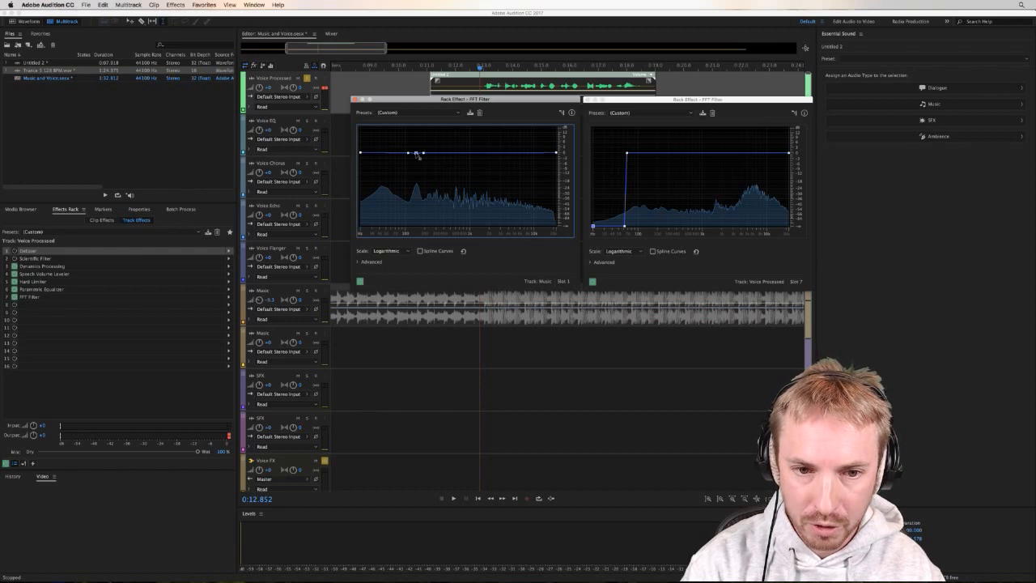
pyautogui.moveTo(416, 153)
pyautogui.mouseDown()
pyautogui.moveTo(415, 207)
pyautogui.moveTo(414, 164)
pyautogui.moveTo(417, 174)
pyautogui.mouseUp()
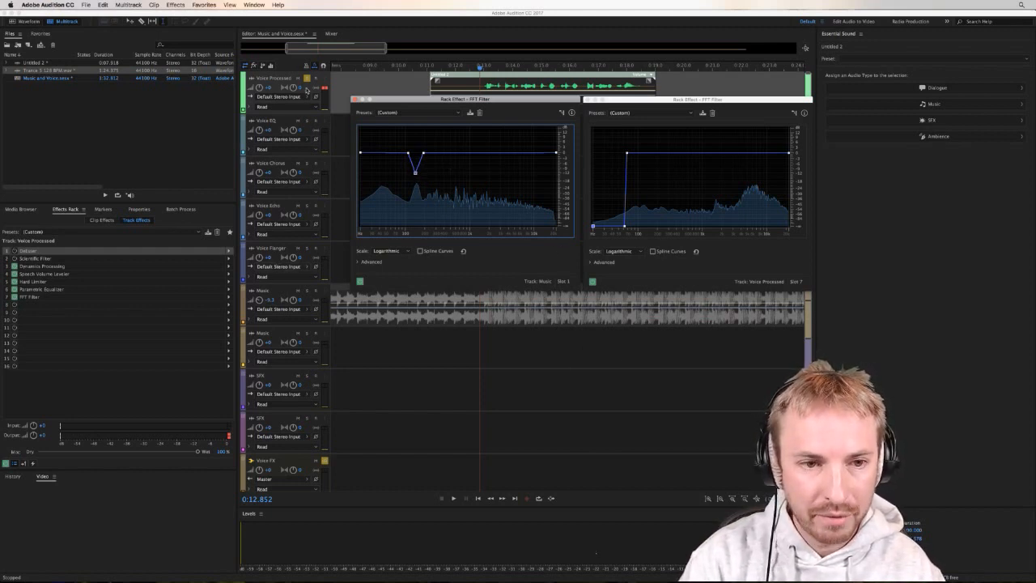
pyautogui.click(305, 78)
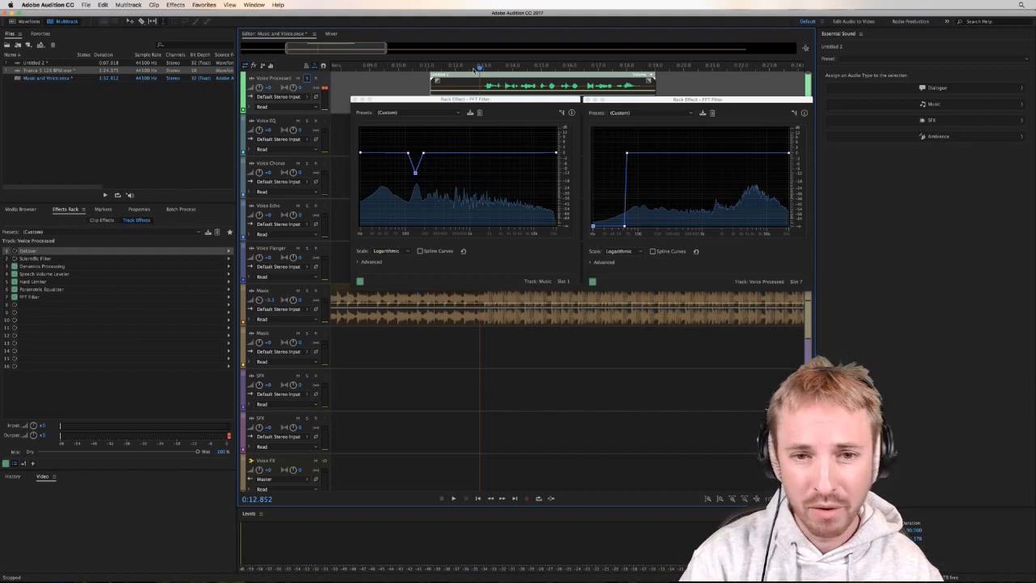
# Play short passages of the mix to compare the Music and Voice Processed spectra in their FFT Filters.
pyautogui.press('space')
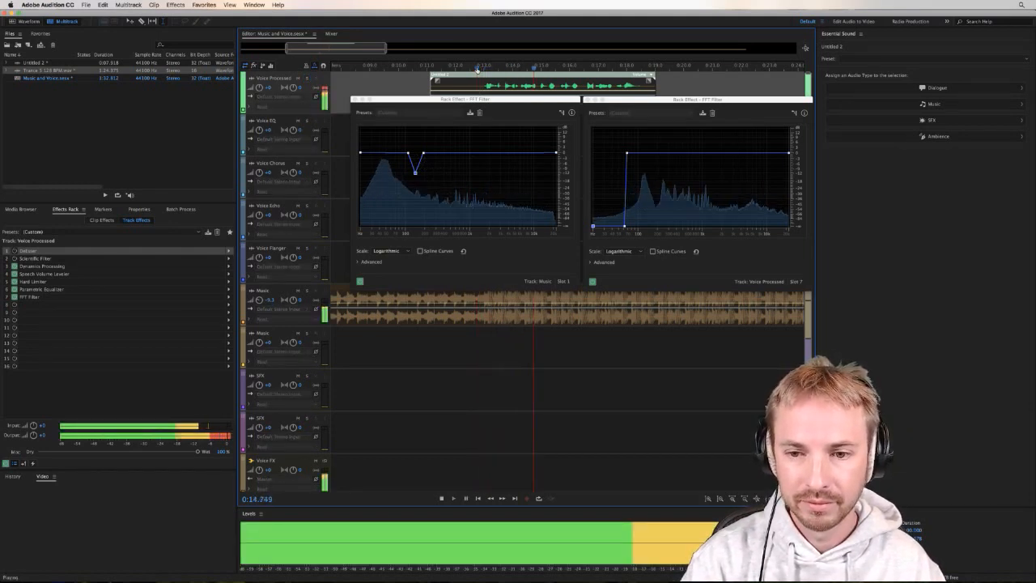
pyautogui.press('space')
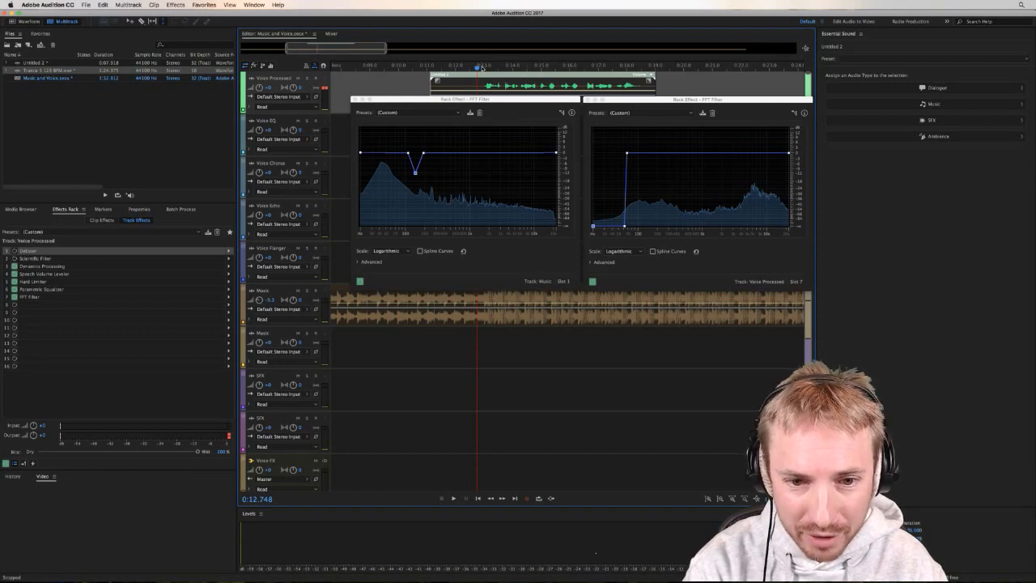
pyautogui.press('space')
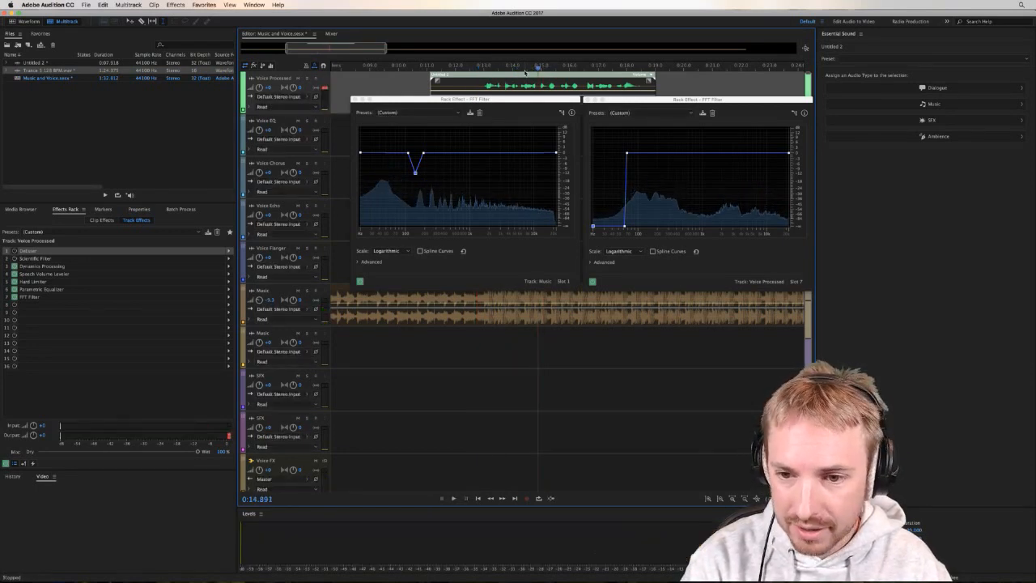
pyautogui.press('space')
pyautogui.press('space')
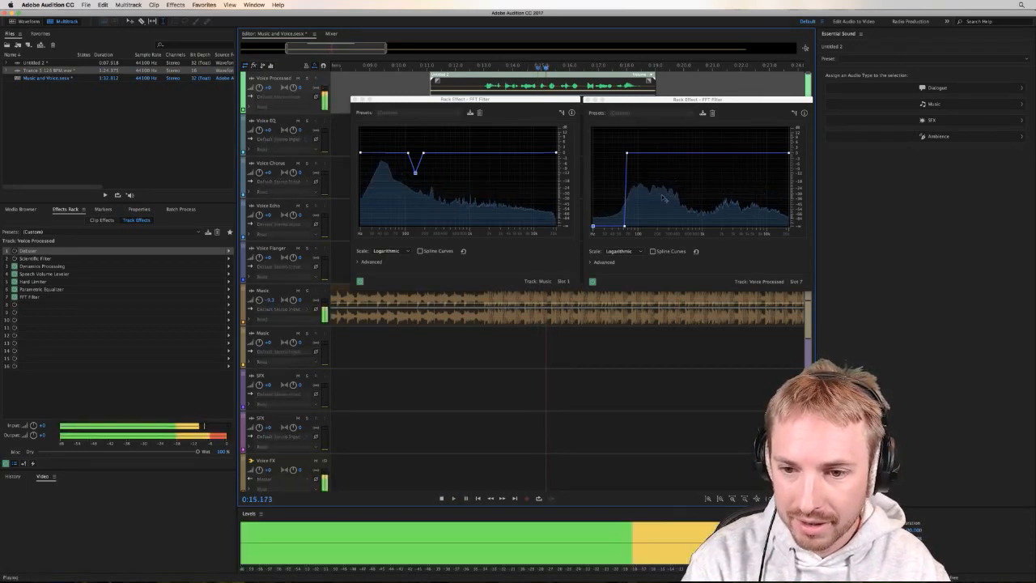
pyautogui.press('space')
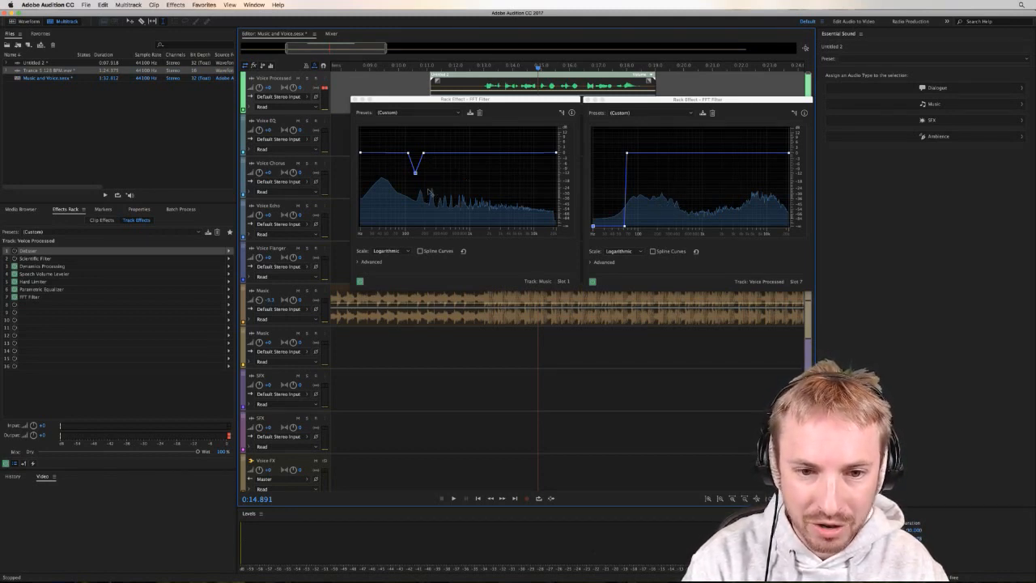
# Add curve points and pull three more narrow dips between the existing one and 1 kHz in the Music track's FFT Filter.
pyautogui.click(438, 119)
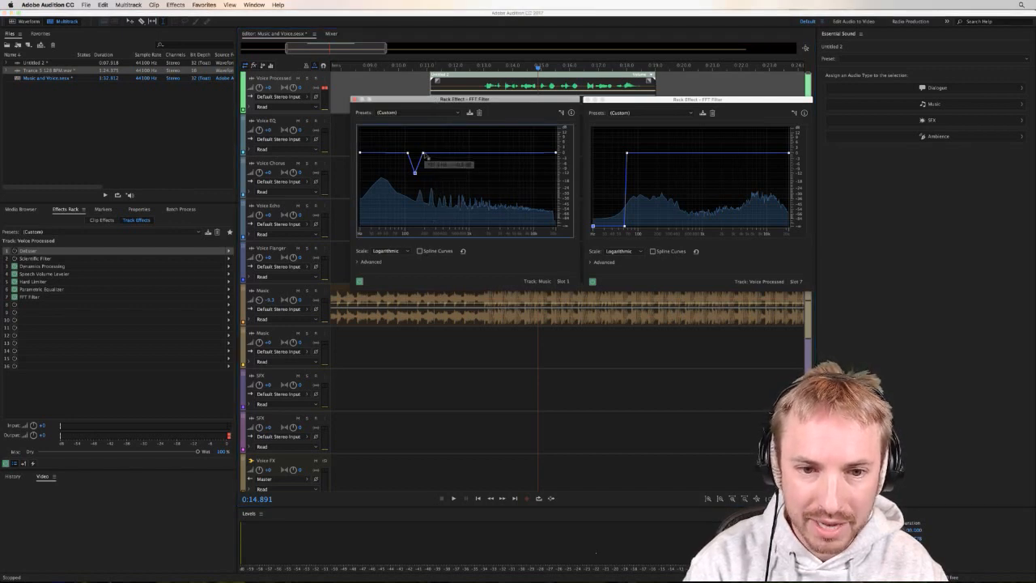
pyautogui.click(426, 153)
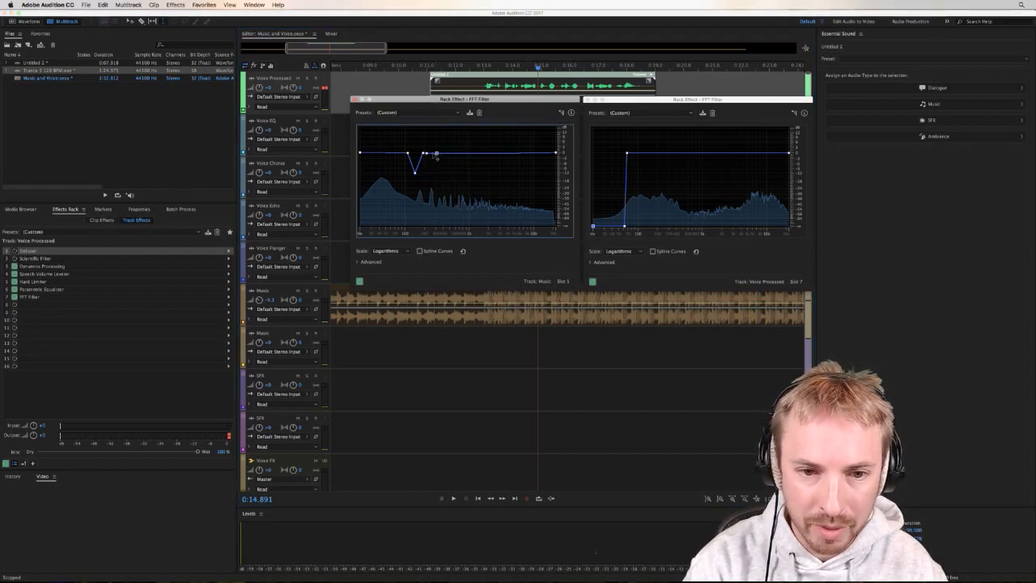
pyautogui.moveTo(431, 153); pyautogui.dragTo(431, 173)
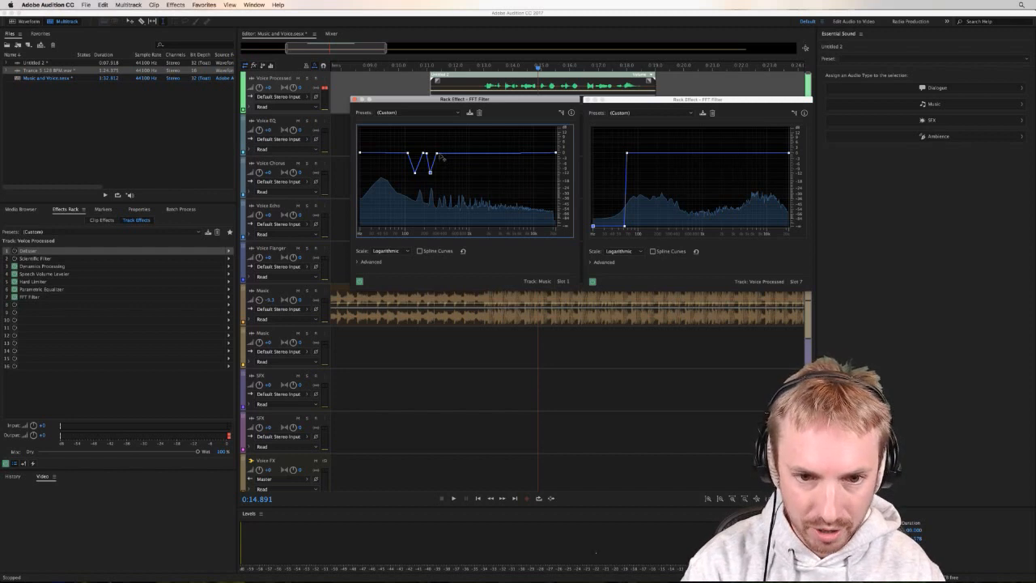
pyautogui.click(439, 154)
pyautogui.click(445, 154)
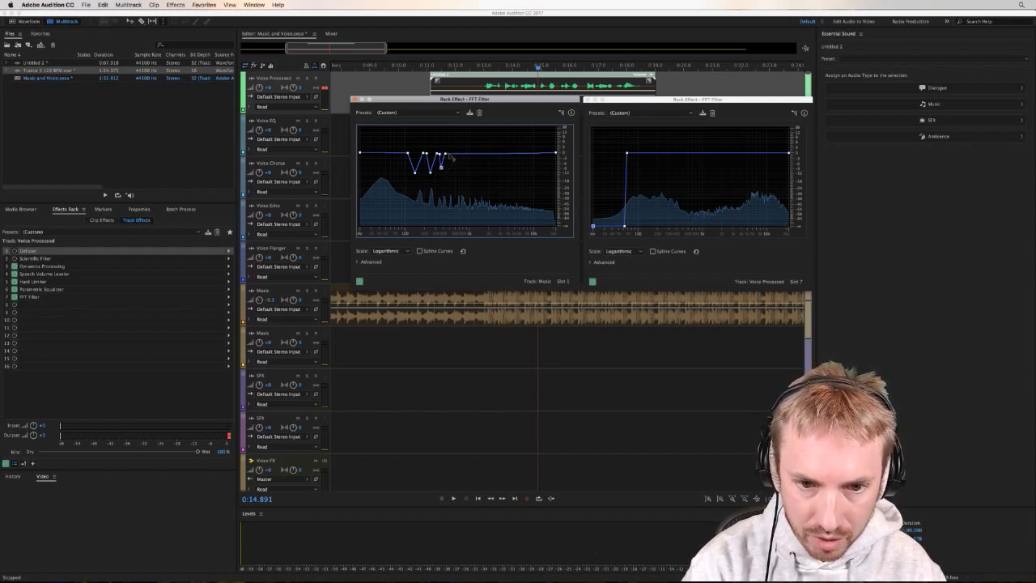
pyautogui.click(449, 155)
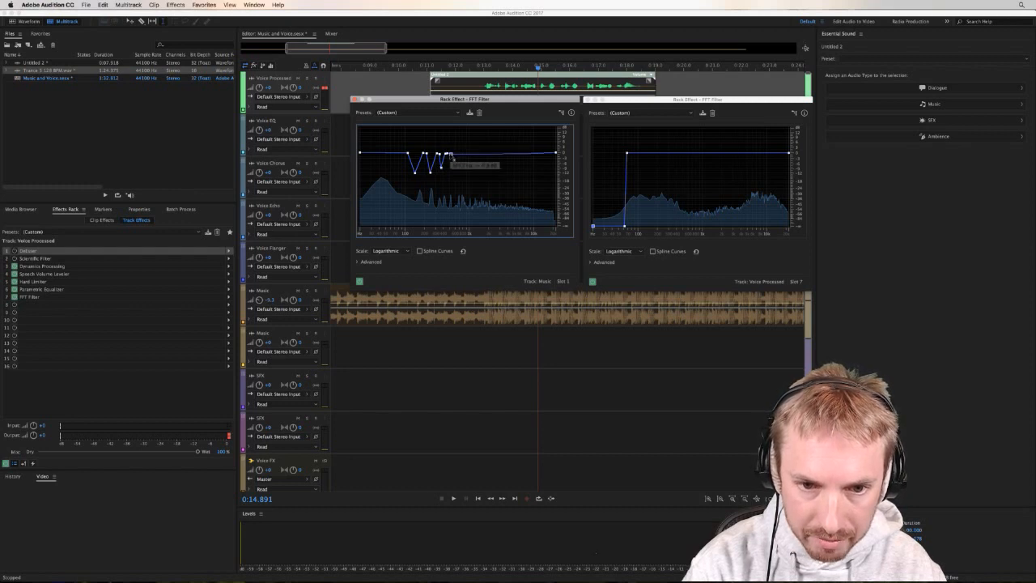
pyautogui.moveTo(449, 155); pyautogui.dragTo(452, 153)
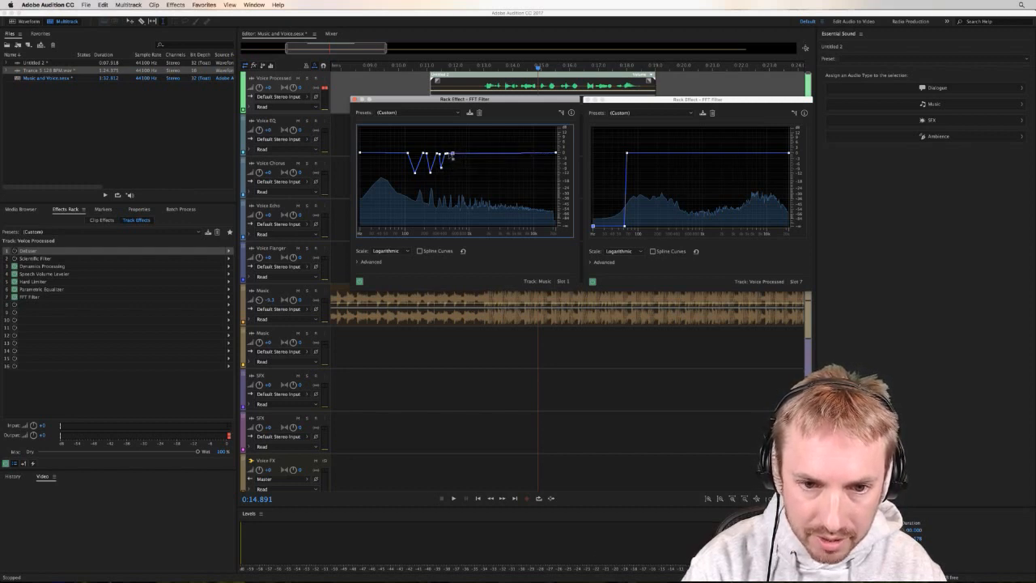
pyautogui.click(450, 154)
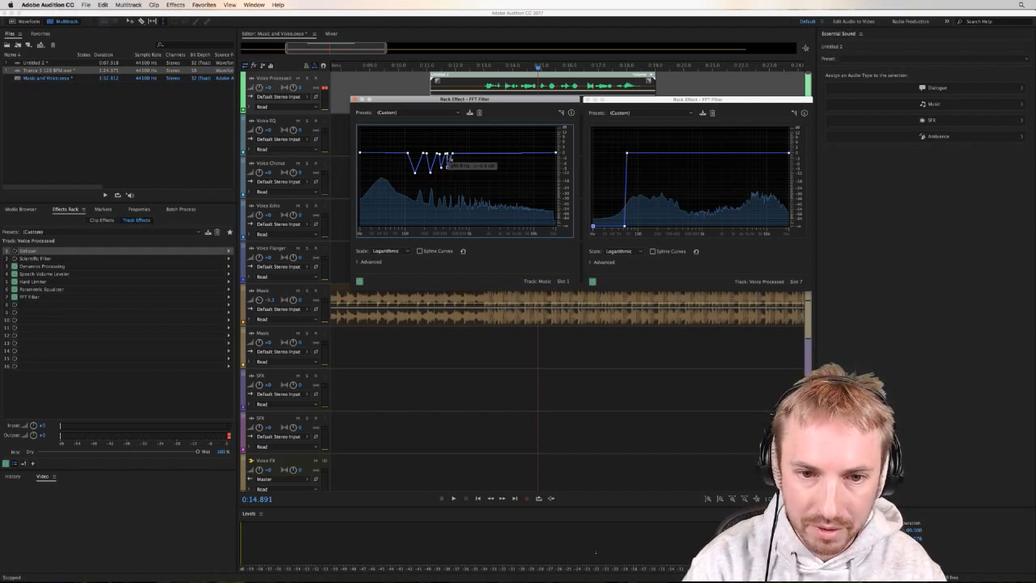
pyautogui.moveTo(452, 154); pyautogui.dragTo(450, 154)
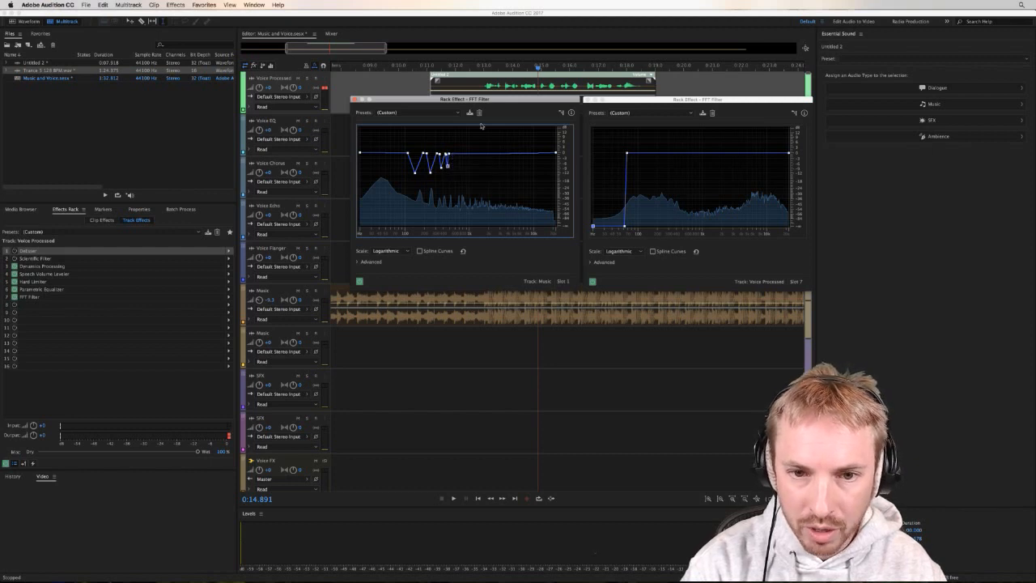
# Play the mix from just before the speech starts to hear the voice against the newly notched music.
pyautogui.click(472, 66)
pyautogui.press('space')
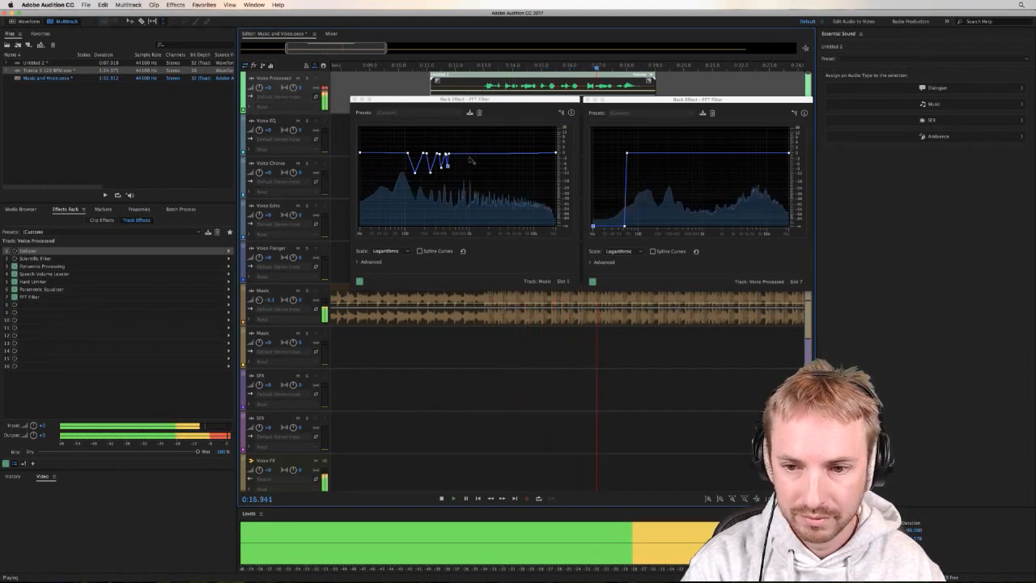
pyautogui.press('space')
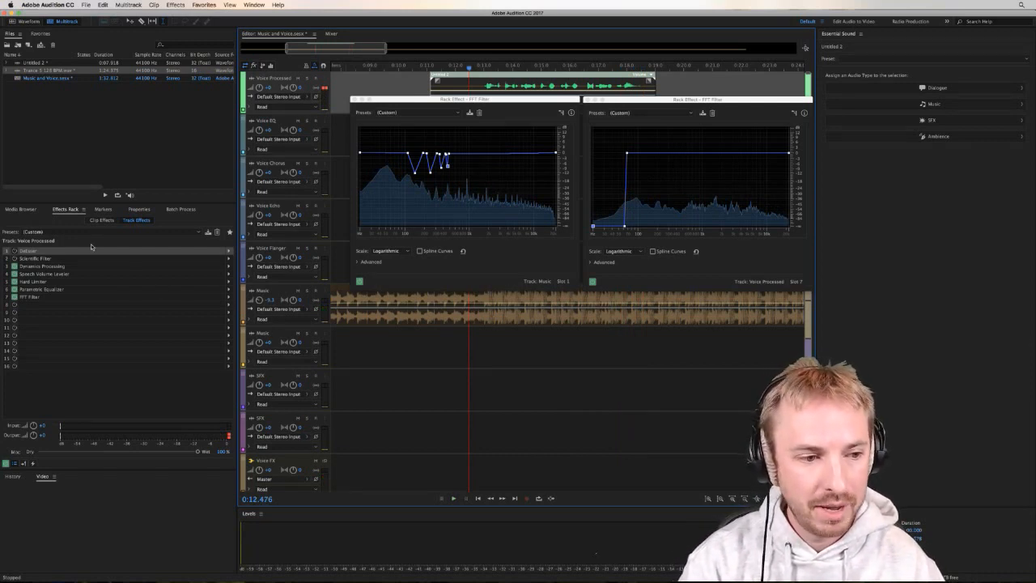
# Bypass the slot 7 FFT Filter on Voice Processed and the slot 1 FFT Filter on Music, and play the unfiltered mix.
pyautogui.click(14, 299)
pyautogui.click(450, 314)
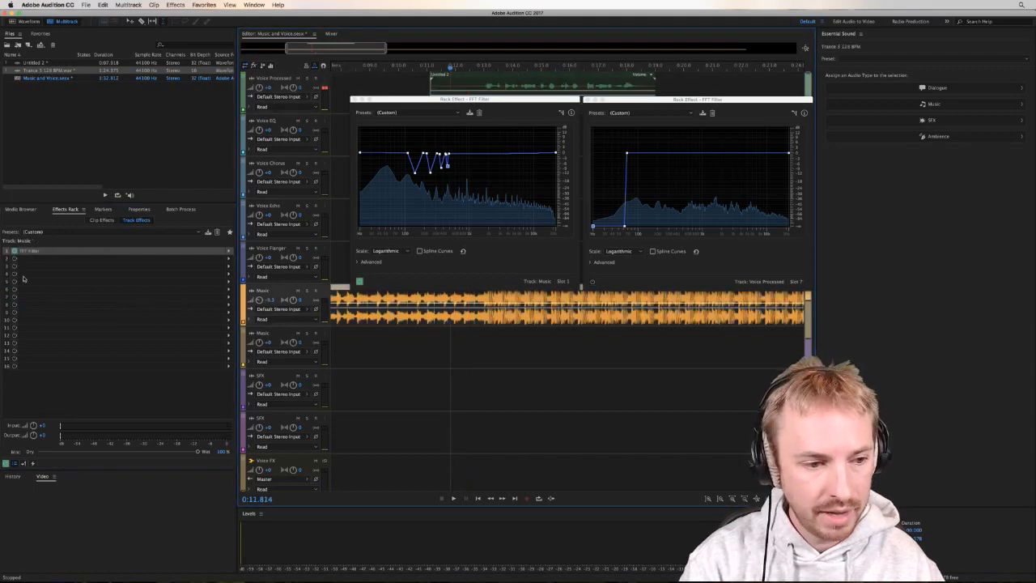
pyautogui.click(15, 251)
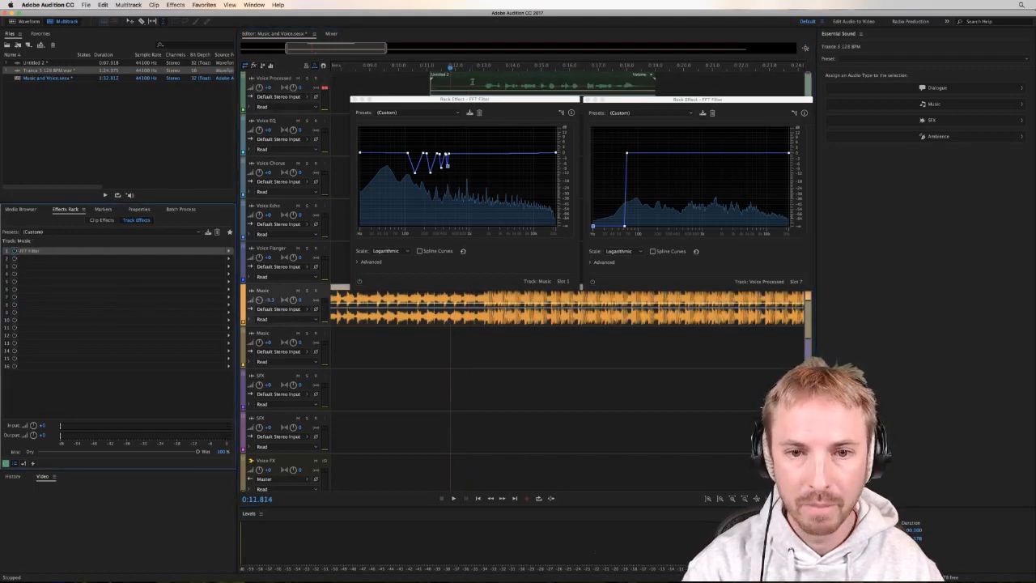
pyautogui.click(473, 83)
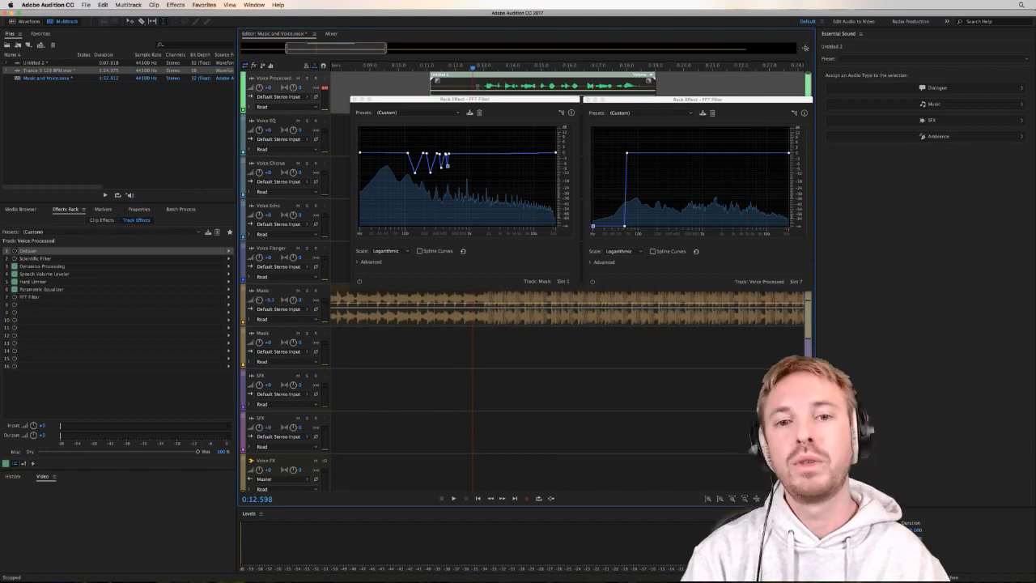
pyautogui.press('space')
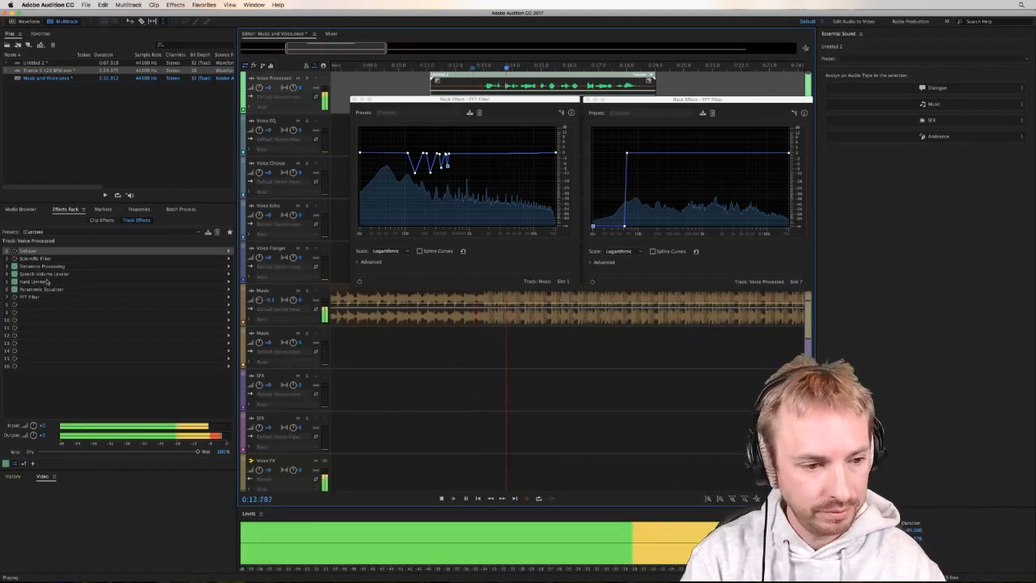
pyautogui.press('space')
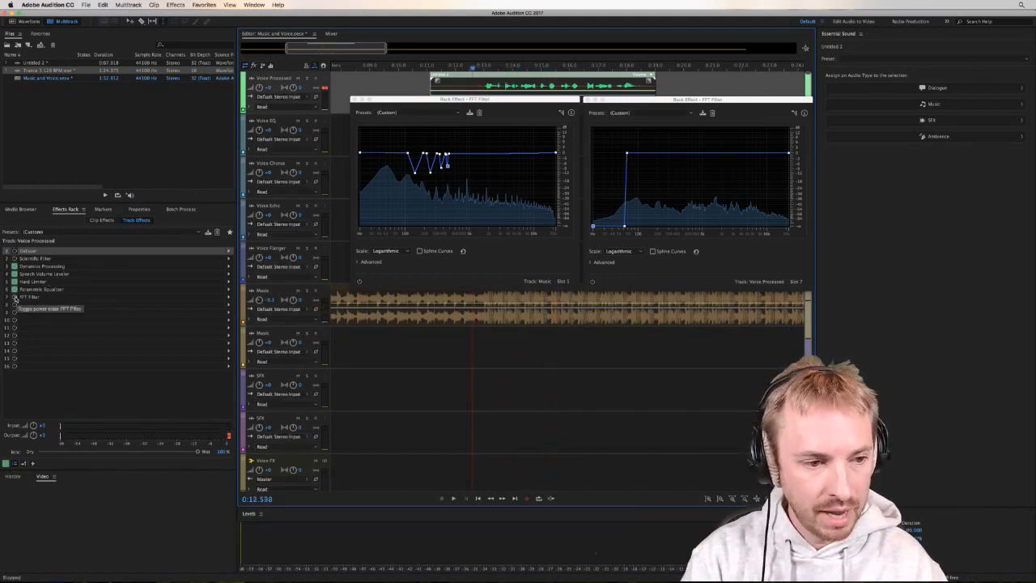
# Turn the FFT Filters on Voice Processed and Music back on and play the filtered mix for comparison.
pyautogui.click(15, 298)
pyautogui.click(378, 84)
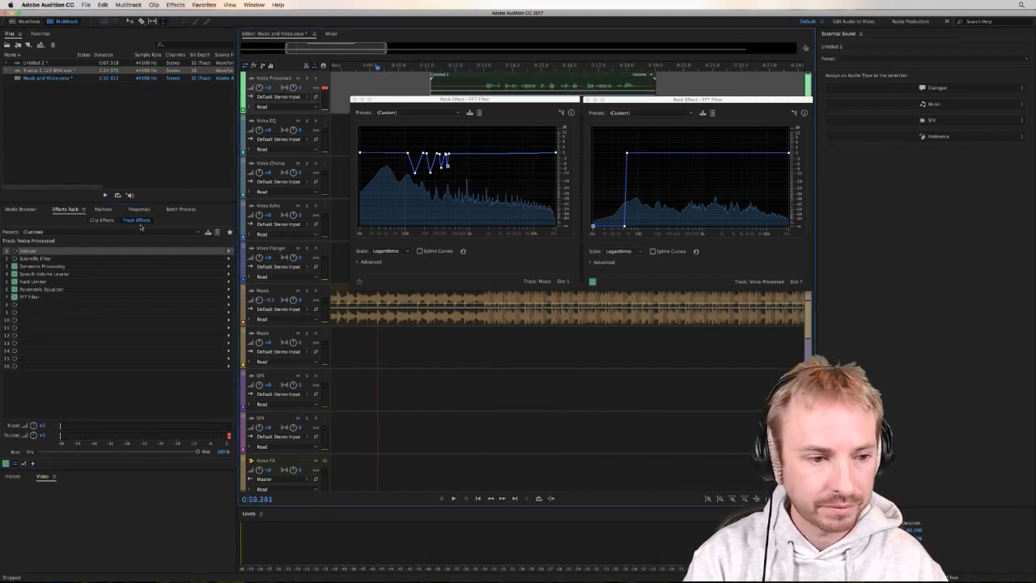
pyautogui.click(460, 319)
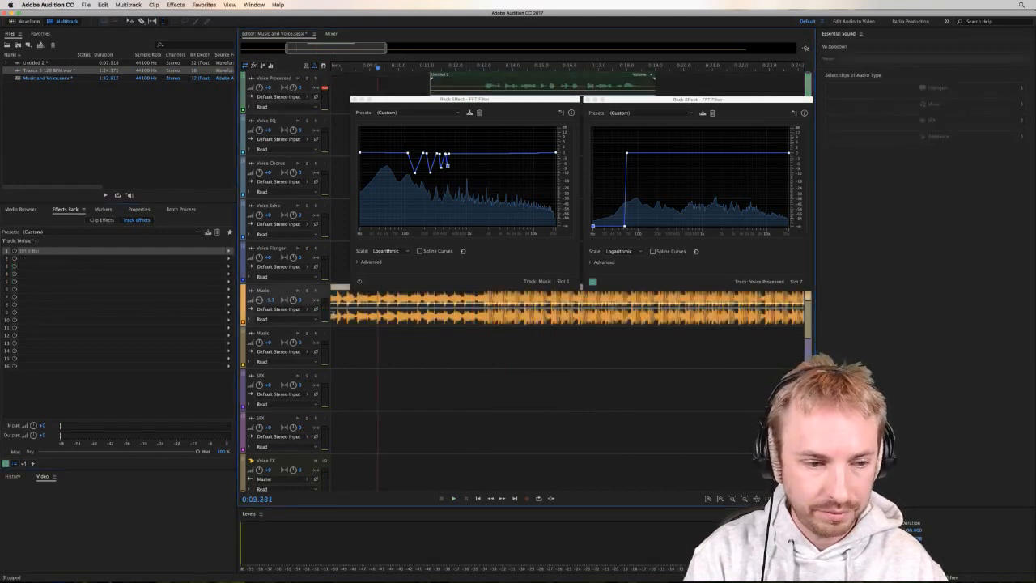
pyautogui.click(13, 250)
pyautogui.press('space')
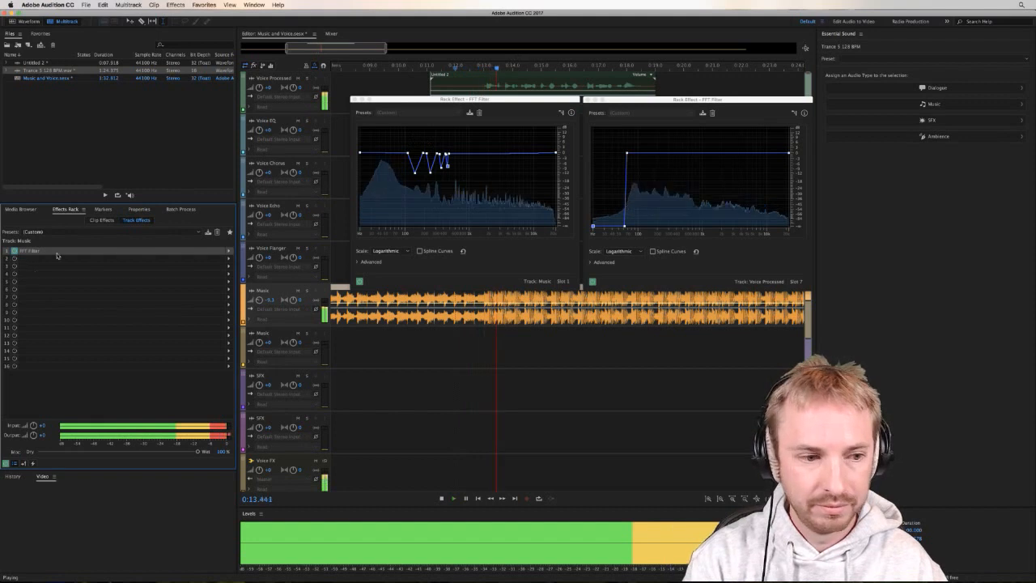
# Bypass the Music and Voice Processed FFT Filters during playback, stop, and enable both filters again.
pyautogui.click(15, 251)
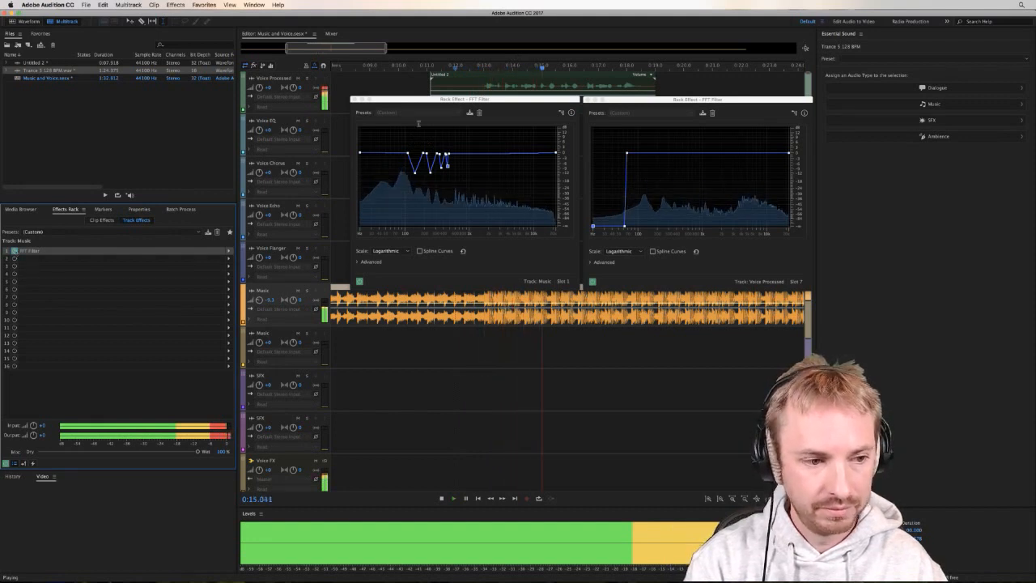
pyautogui.click(394, 86)
pyautogui.click(14, 296)
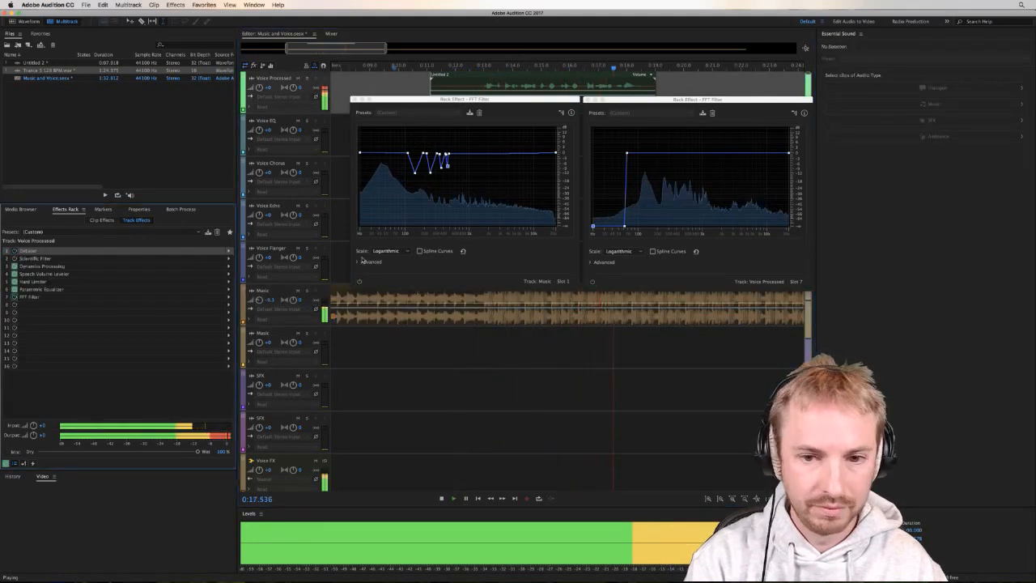
pyautogui.press('space')
pyautogui.click(468, 83)
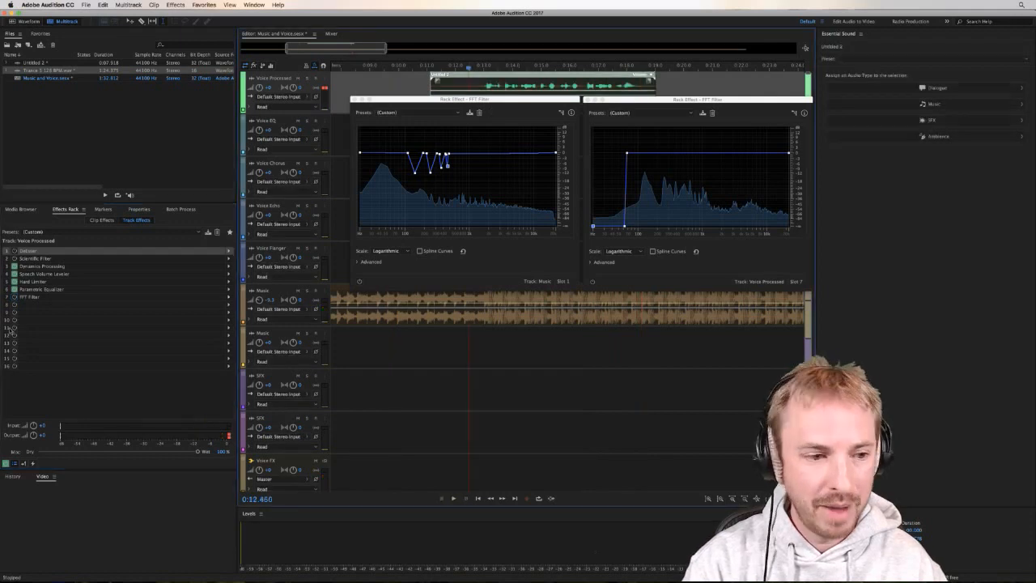
pyautogui.click(14, 297)
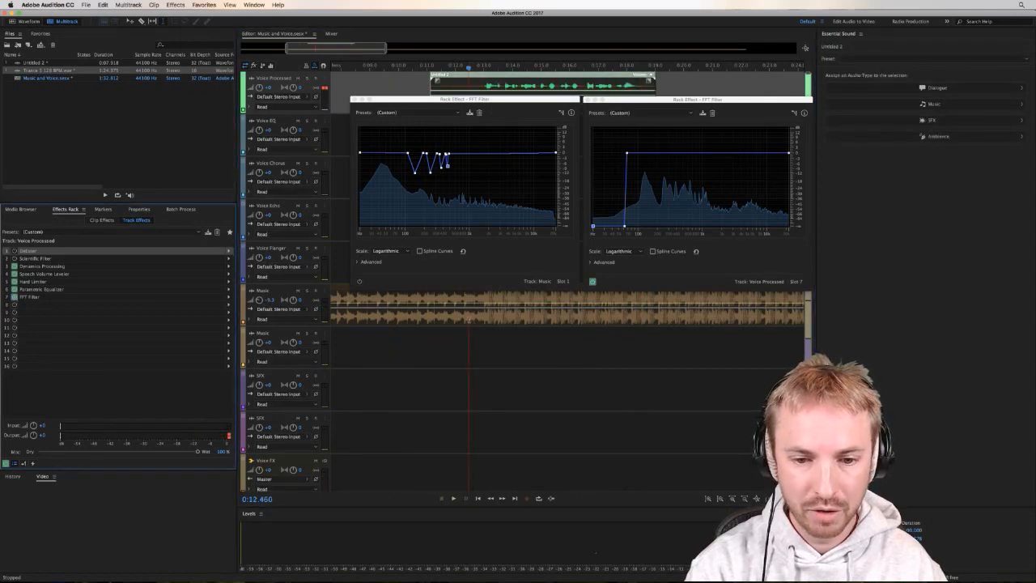
pyautogui.click(468, 320)
pyautogui.click(14, 252)
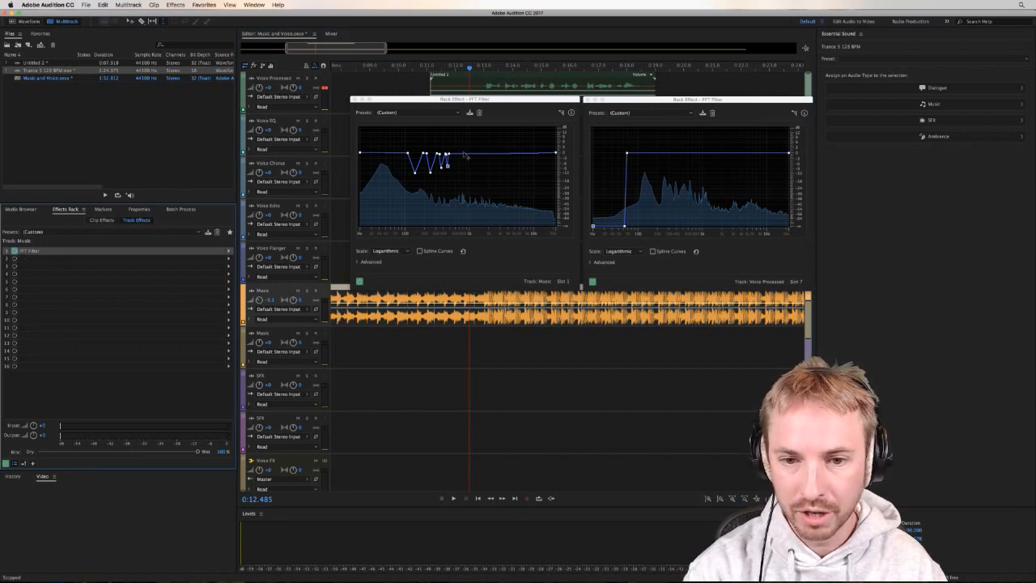
# Add curve points in the voice's FFT Filter and raise a slight flat boost from about 1 kHz to 3 kHz.
pyautogui.click(698, 154)
pyautogui.moveTo(701, 153); pyautogui.dragTo(736, 152)
pyautogui.click(730, 150)
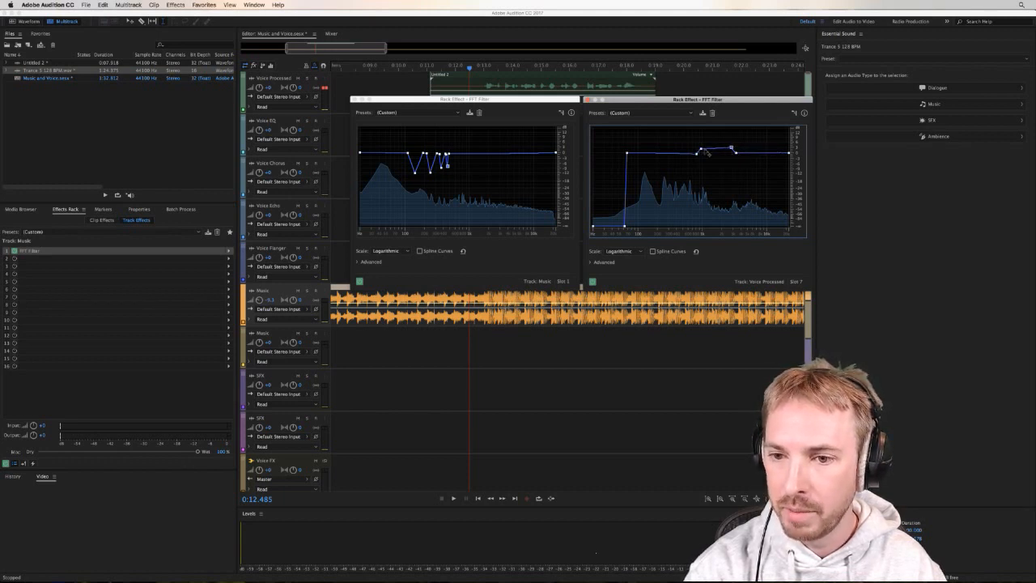
# Shape a broad shallow cut from just below 1 kHz to about 4 kHz in the Music track's FFT Filter.
pyautogui.click(463, 154)
pyautogui.click(511, 155)
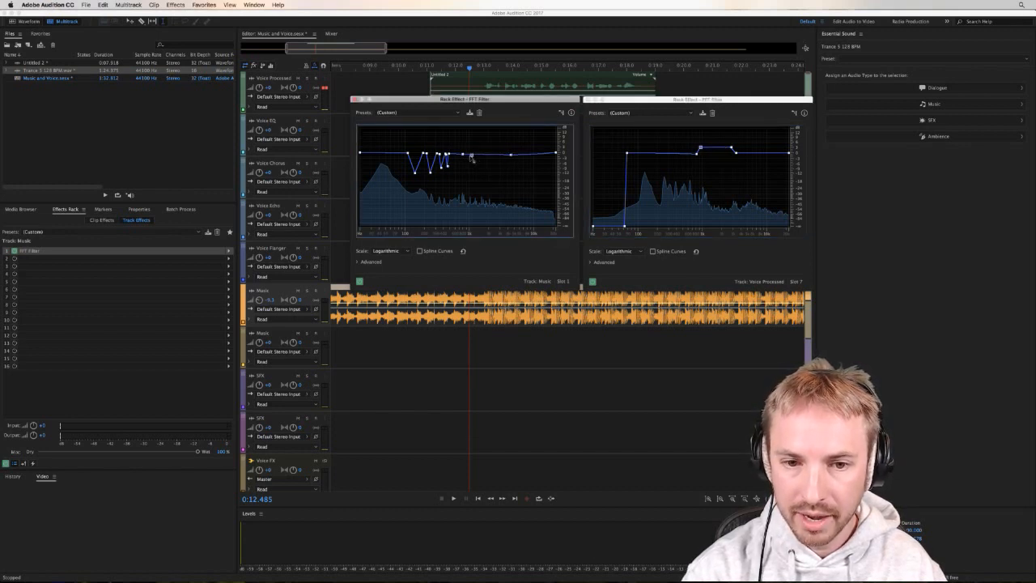
pyautogui.moveTo(467, 154); pyautogui.dragTo(467, 159)
pyautogui.click(503, 160)
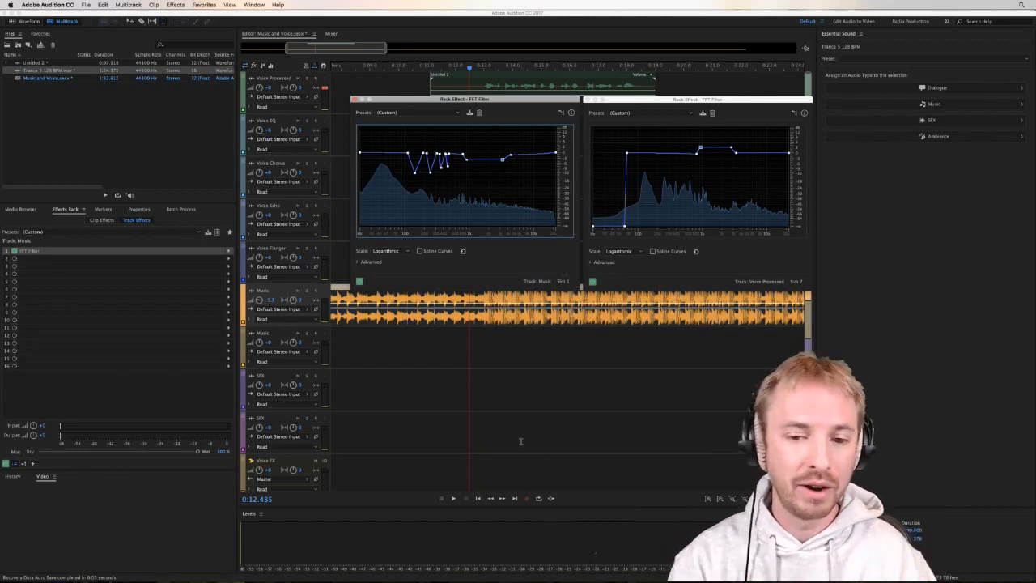
# Look at the Mixer, return to the multitrack session, and play the mix with both reshaped FFT Filter curves.
pyautogui.click(331, 33)
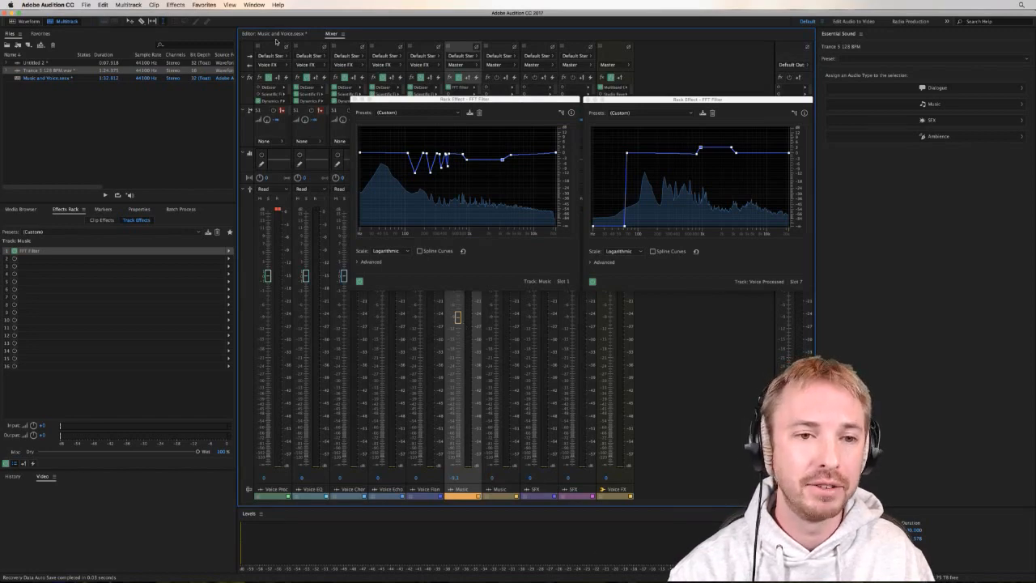
pyautogui.click(276, 34)
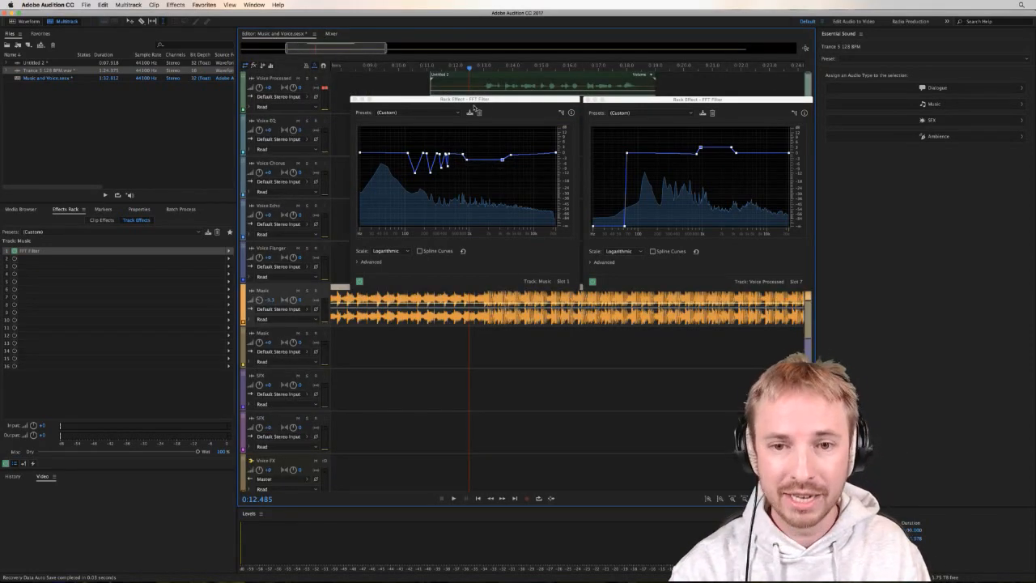
pyautogui.press('space')
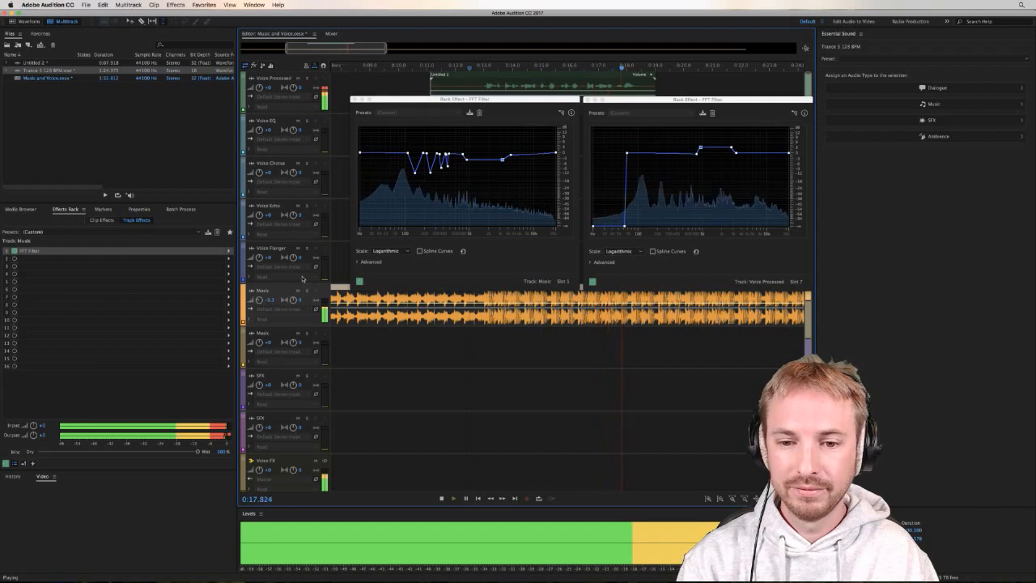
pyautogui.press('space')
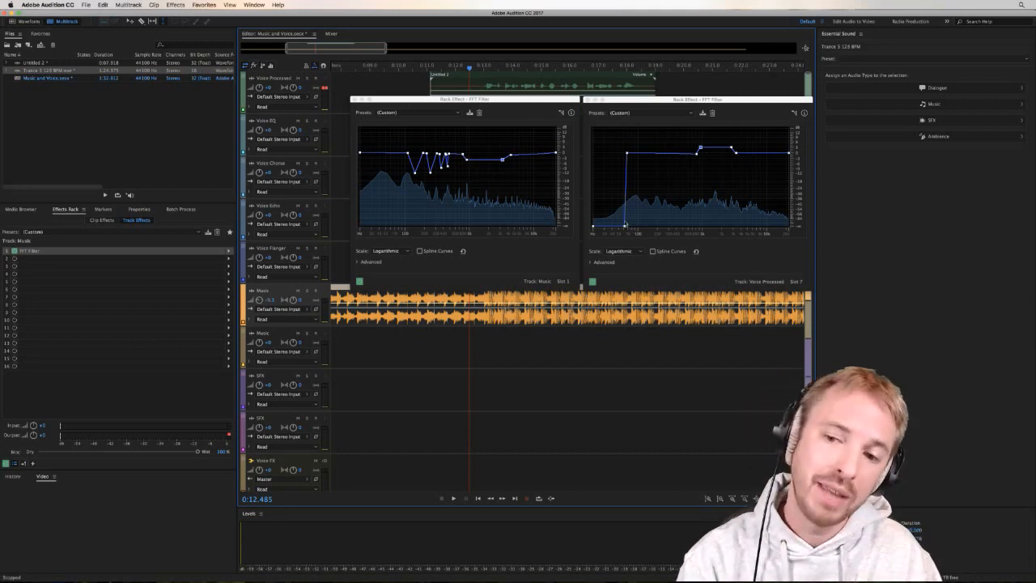
# Add high-frequency points in the voice's FFT Filter to cut the extreme top end steeply, and select the voice clip.
pyautogui.click(774, 153)
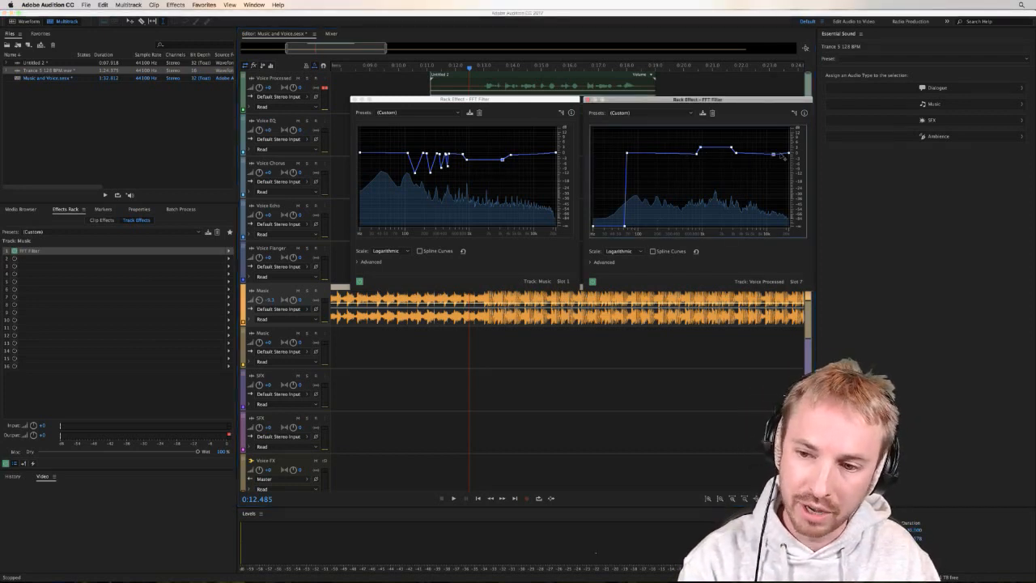
pyautogui.moveTo(782, 156); pyautogui.dragTo(785, 226)
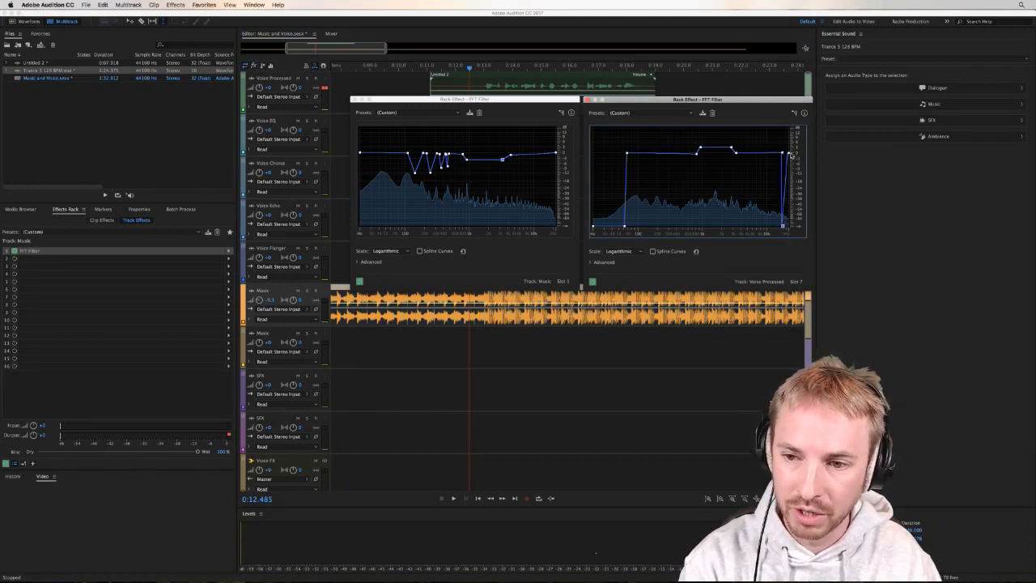
pyautogui.moveTo(789, 154); pyautogui.dragTo(803, 267)
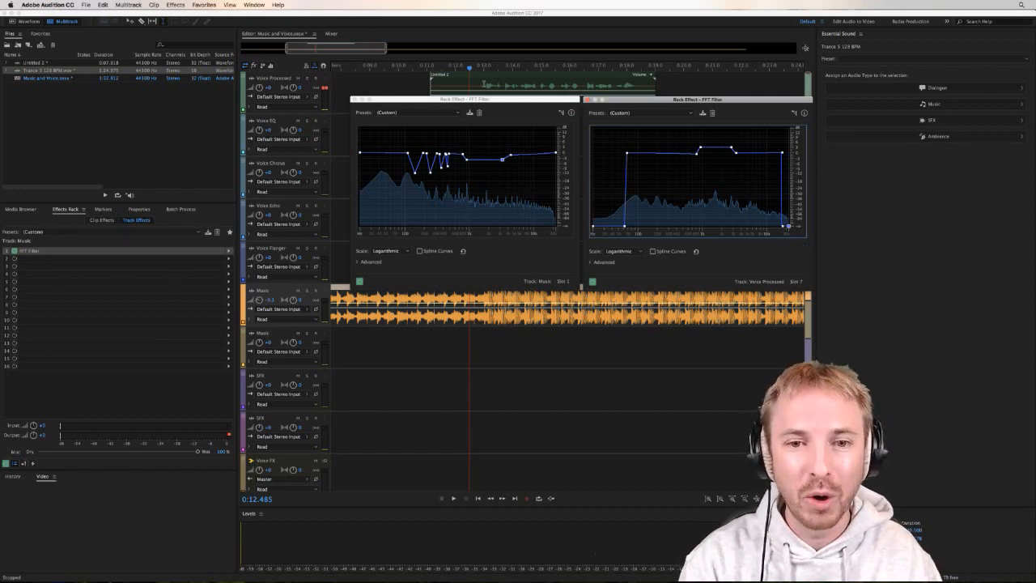
pyautogui.click(480, 81)
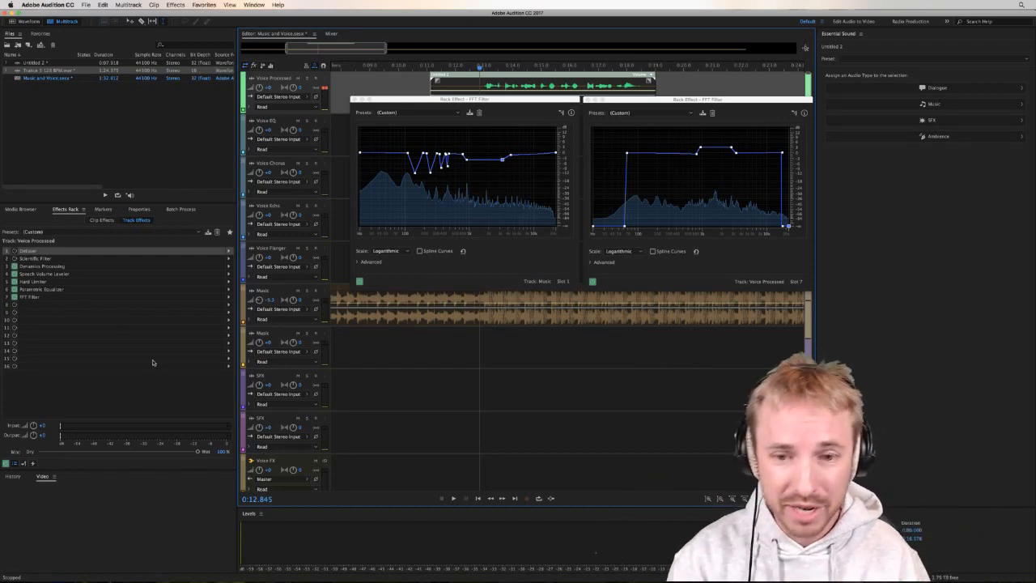
# Switch to the ScreenFlow project to show the webcam and screen recording timeline, and return to Audition.
pyautogui.moveTo(497, 579)
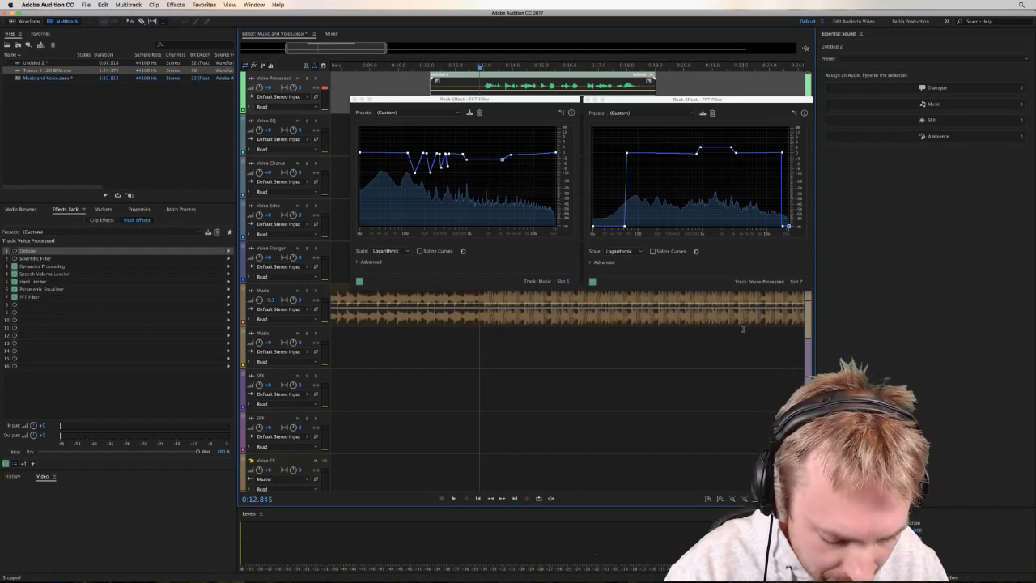
pyautogui.press('shift+super+2')
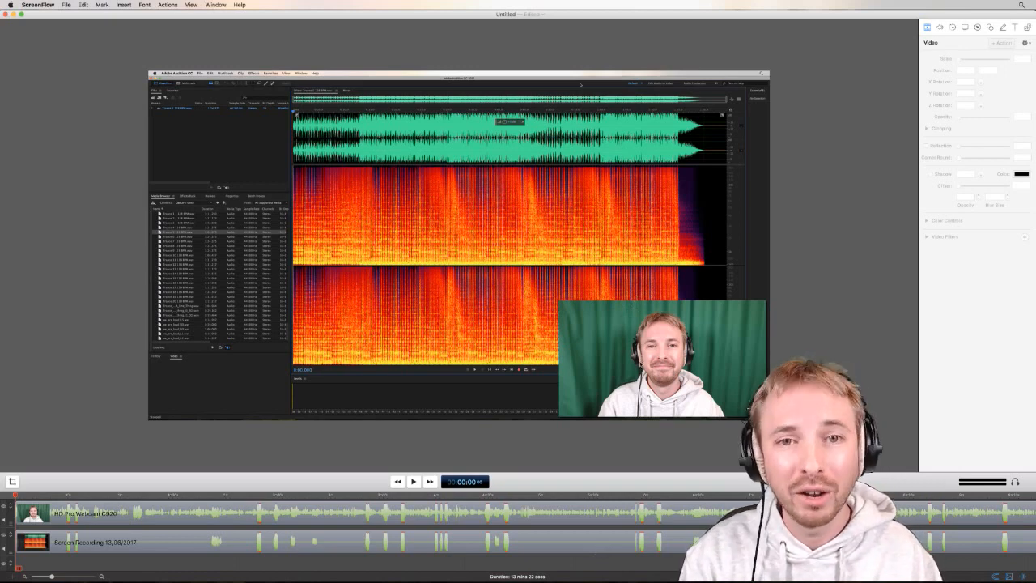
pyautogui.moveTo(623, 576)
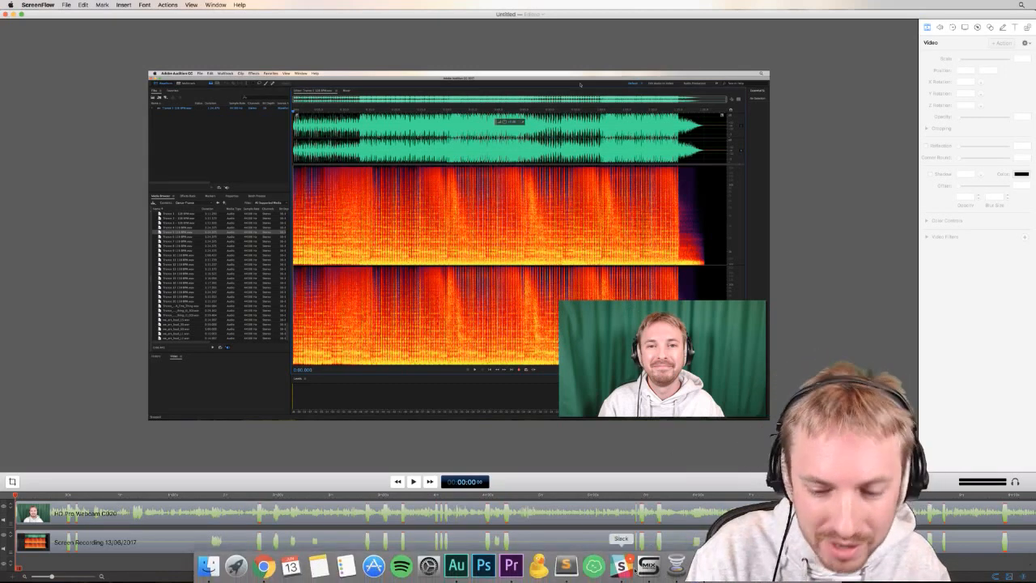
pyautogui.click(456, 567)
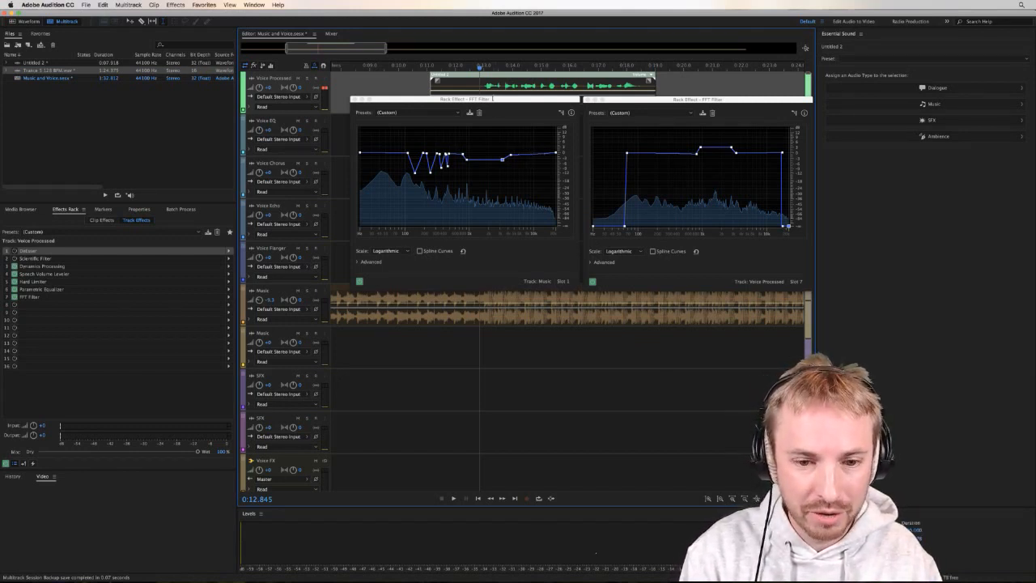
# Expand the Music track's automation lane and look through its available envelopes, including the Track EQ parameters.
pyautogui.click(249, 322)
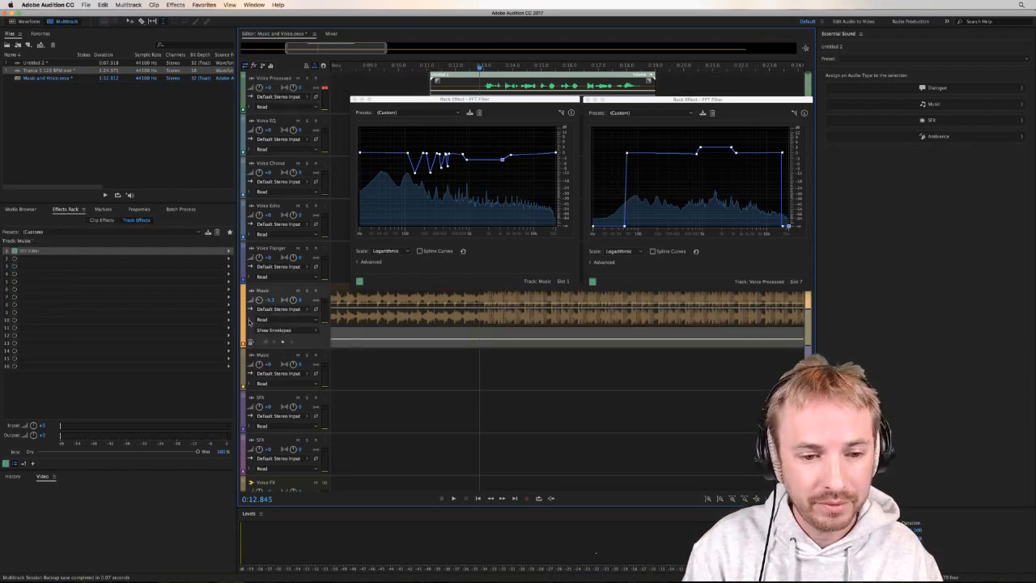
pyautogui.click(317, 331)
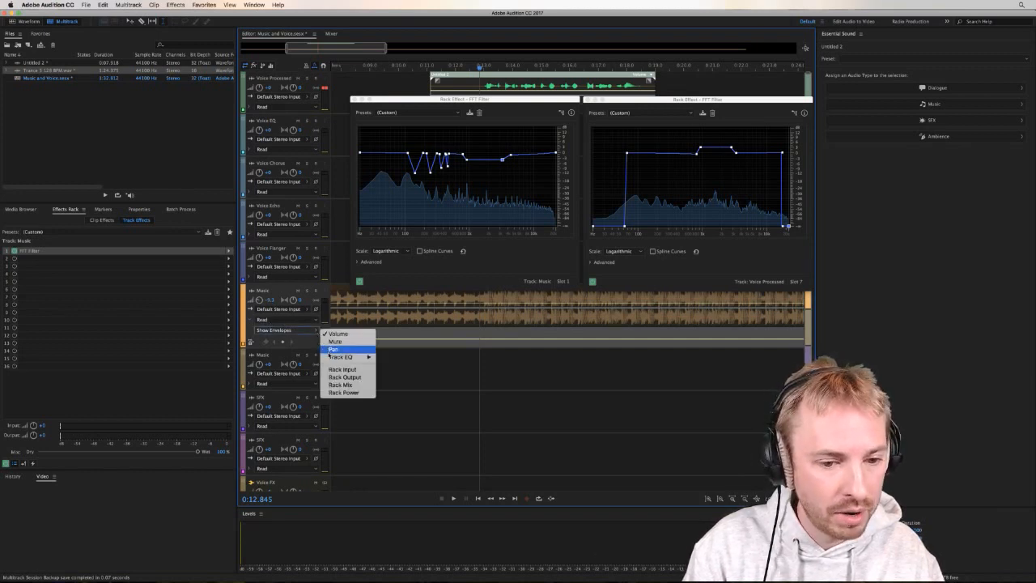
pyautogui.moveTo(344, 358)
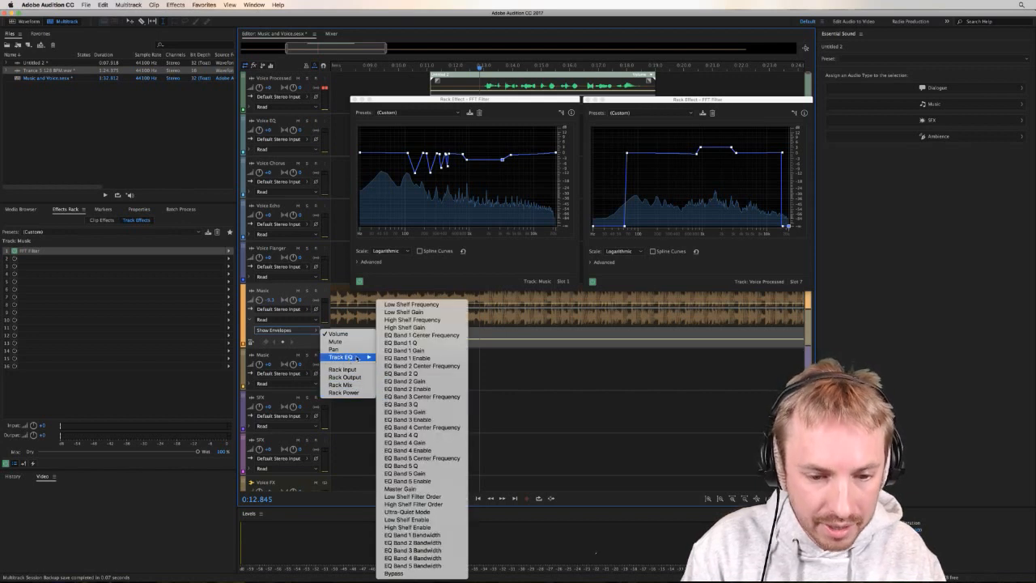
pyautogui.click(416, 83)
pyautogui.click(416, 79)
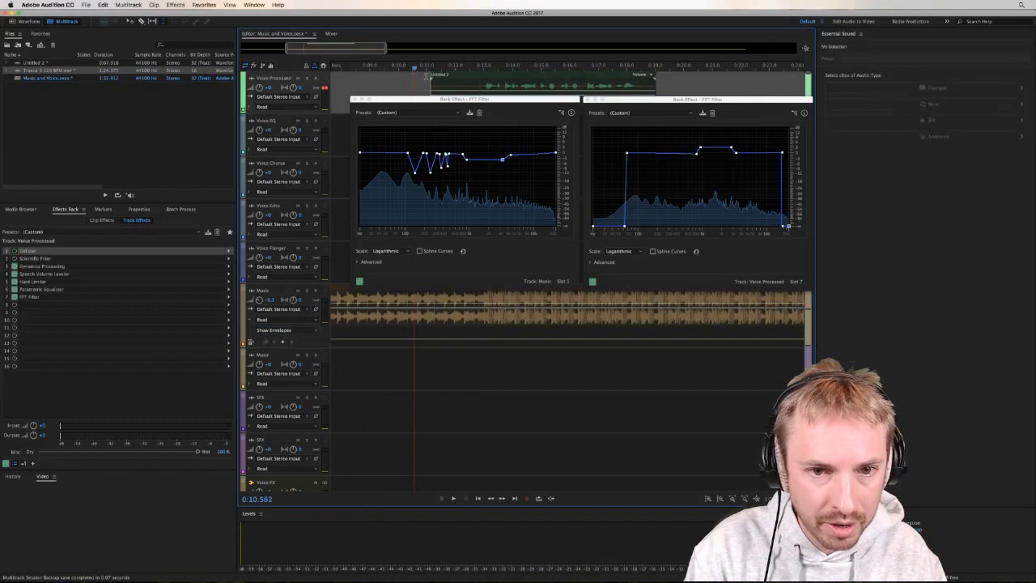
# Expand the Voice Processed track's automation lane and look through the envelopes offered for its rack effects.
pyautogui.click(456, 79)
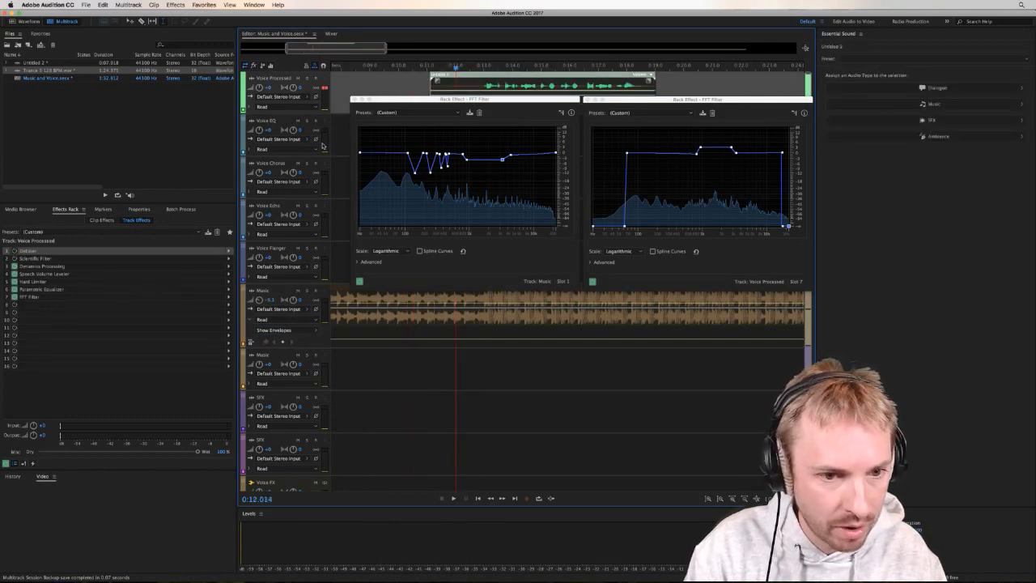
pyautogui.click(252, 108)
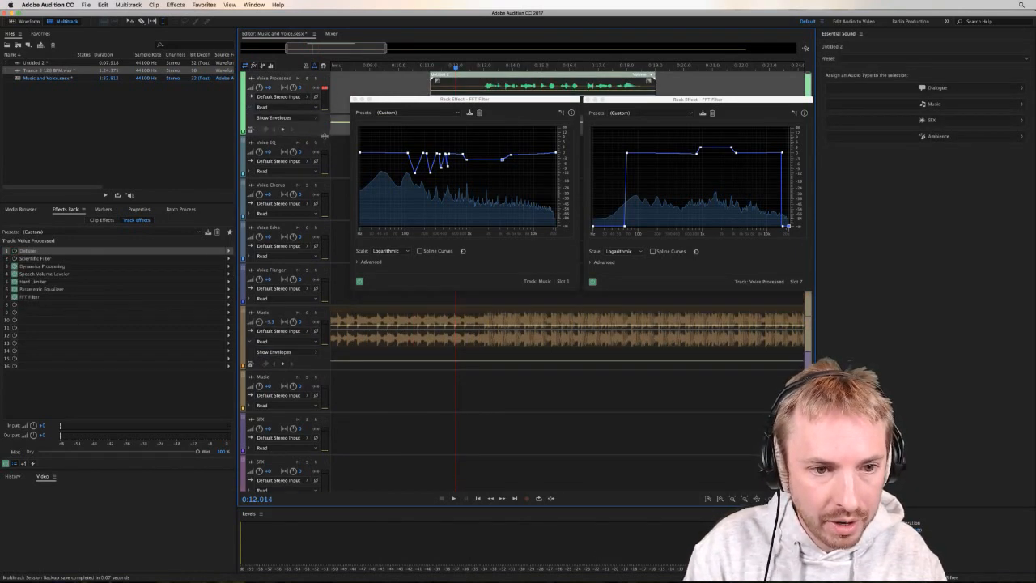
pyautogui.click(316, 119)
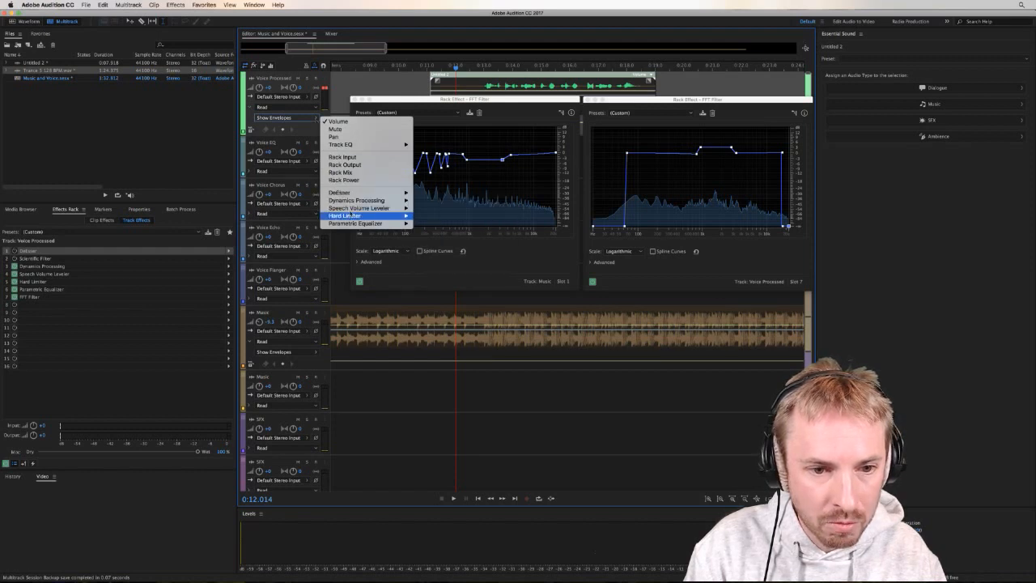
pyautogui.moveTo(353, 223)
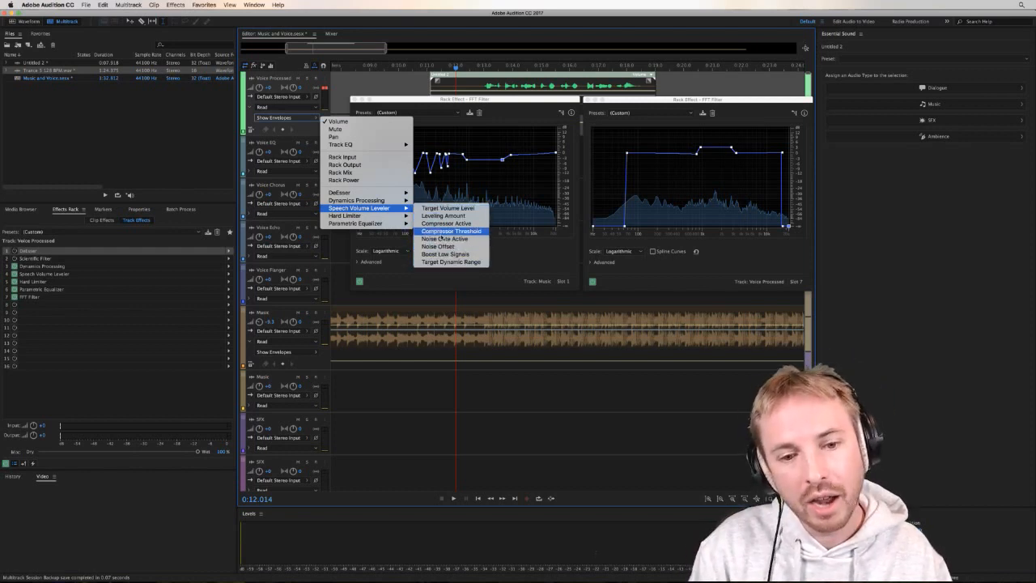
pyautogui.click(429, 107)
# Move both FFT Filter windows below the voice track and show its Speech Volume Leveler Leveling Amount envelope.
pyautogui.moveTo(429, 100); pyautogui.dragTo(433, 218)
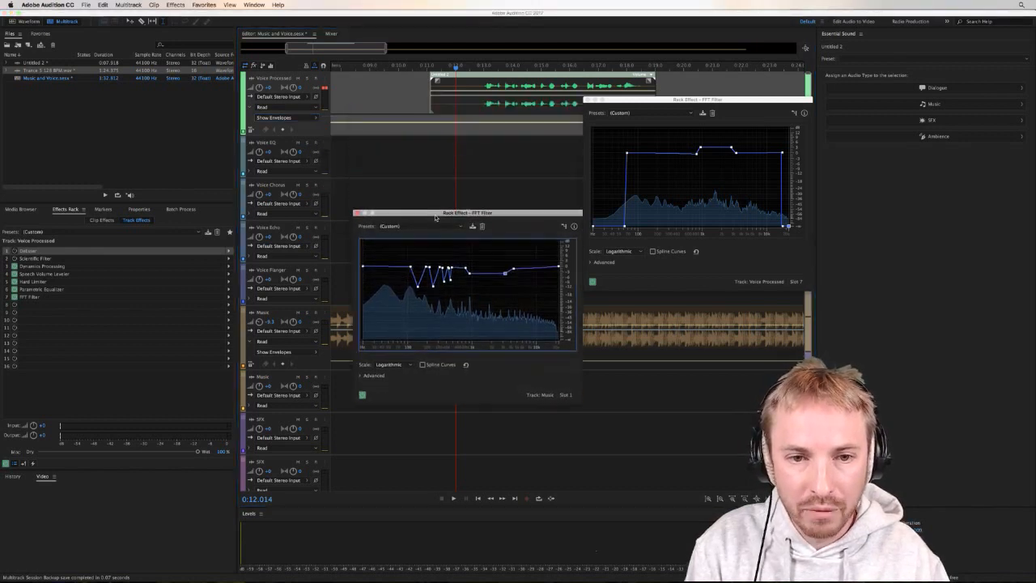
pyautogui.moveTo(616, 102); pyautogui.dragTo(635, 230)
pyautogui.click(316, 117)
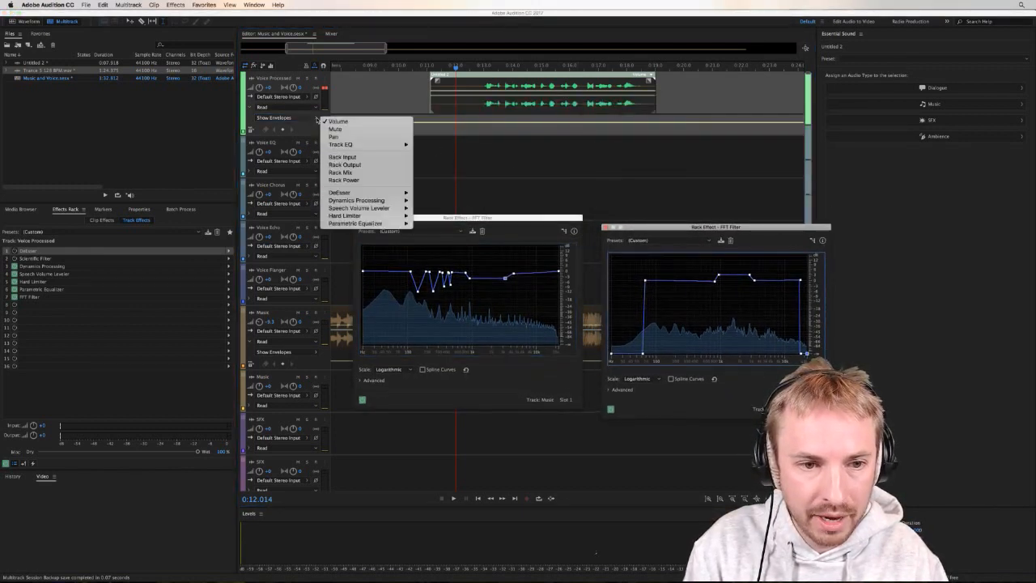
pyautogui.moveTo(359, 149)
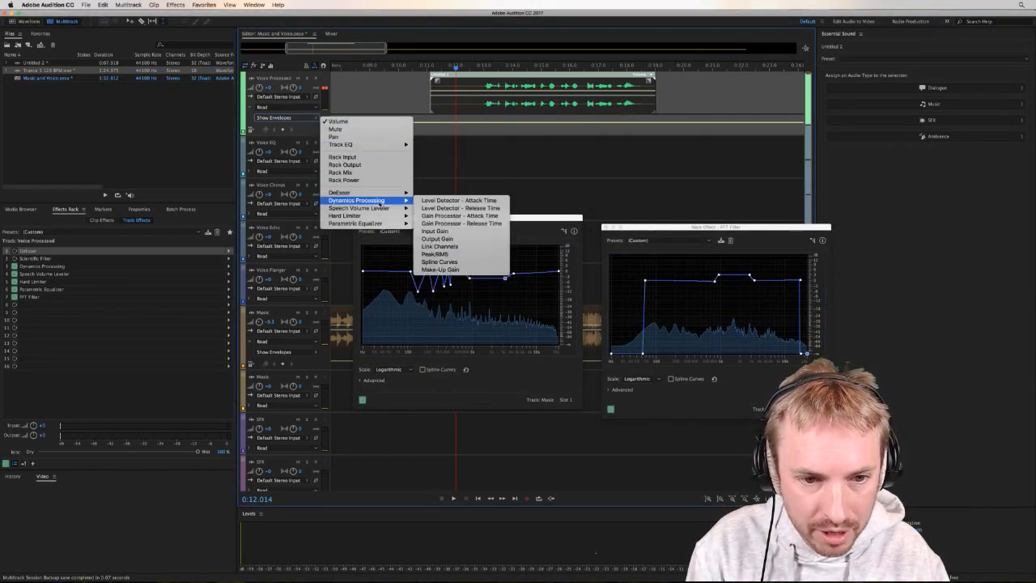
pyautogui.moveTo(398, 208)
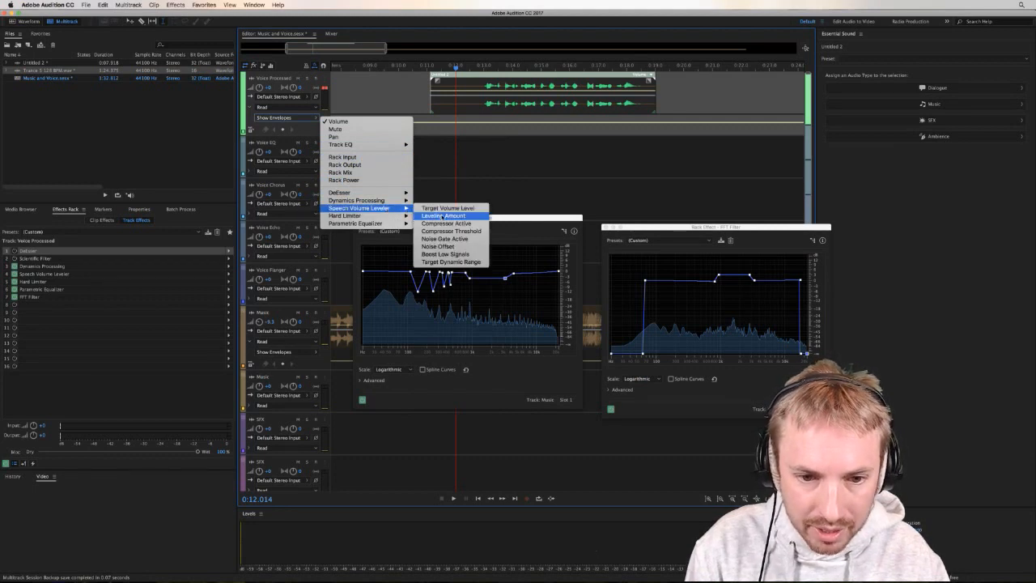
pyautogui.click(441, 216)
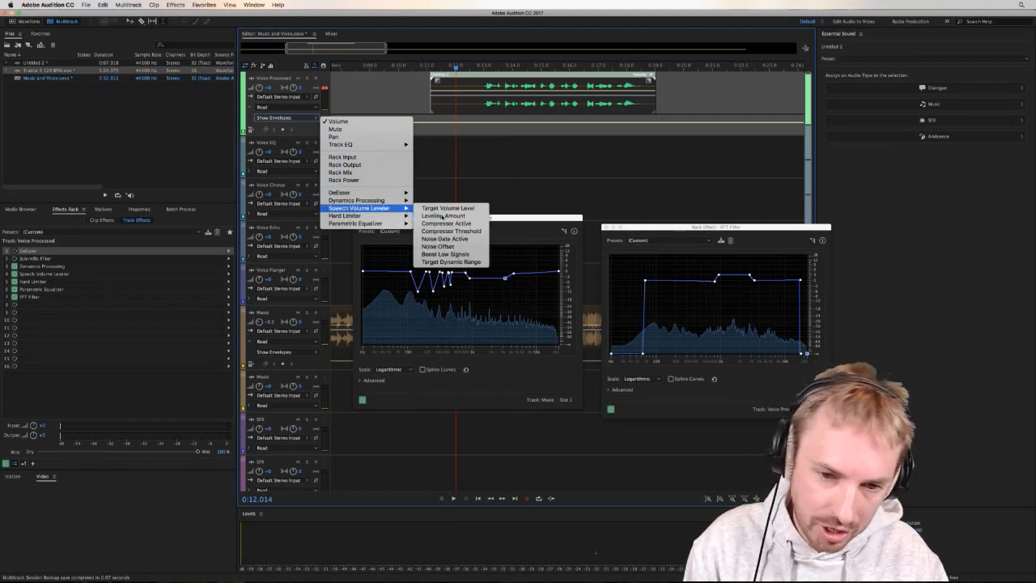
# Add keyframes to ramp the voice's Leveling Amount envelope down across the clip, and play the automated section.
pyautogui.click(496, 119)
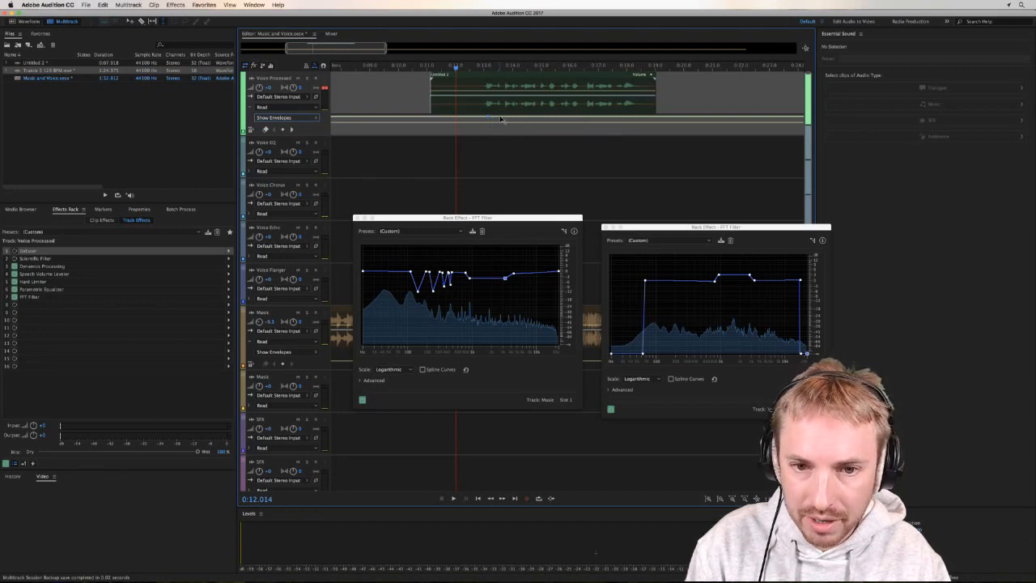
pyautogui.moveTo(500, 120); pyautogui.dragTo(563, 133)
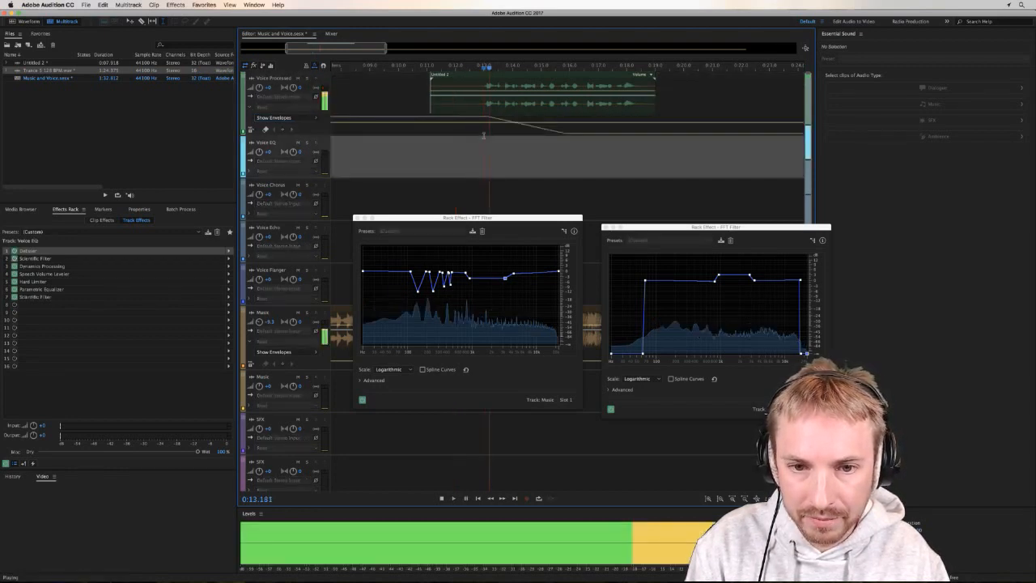
pyautogui.click(483, 135)
pyautogui.press('space')
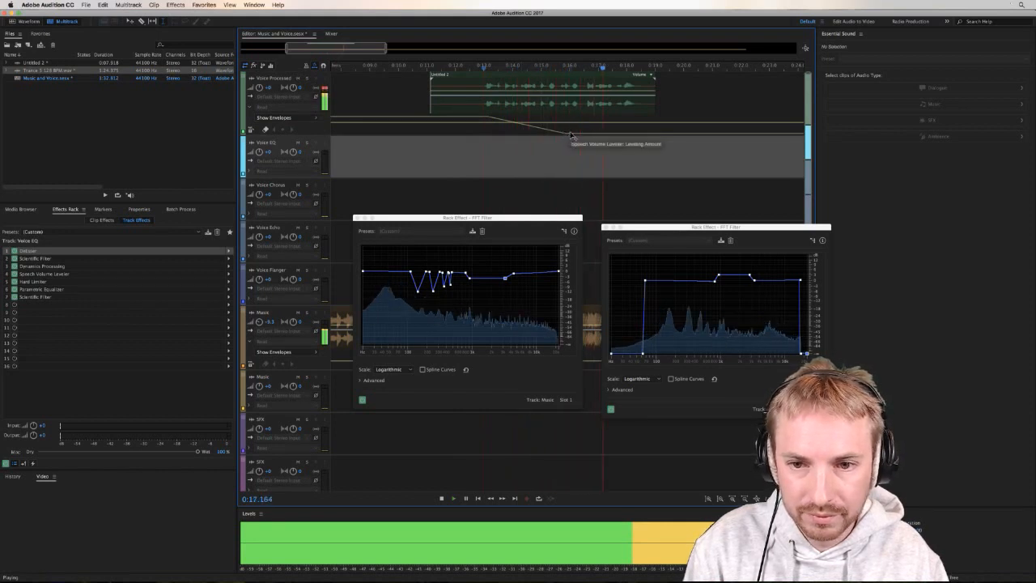
pyautogui.press('space')
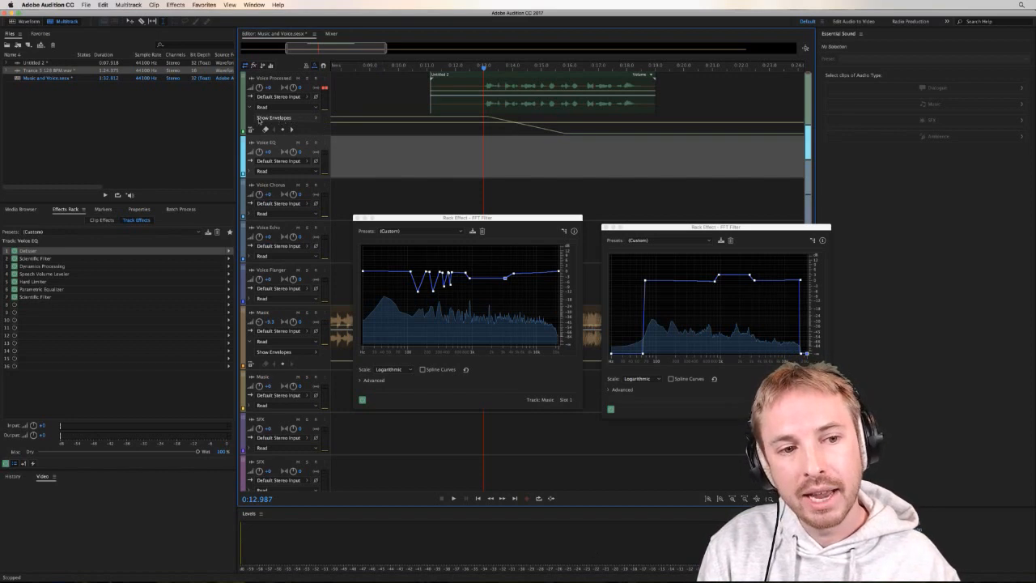
# Select the Voice Processed track and switch to the ScreenFlow project.
pyautogui.click(252, 111)
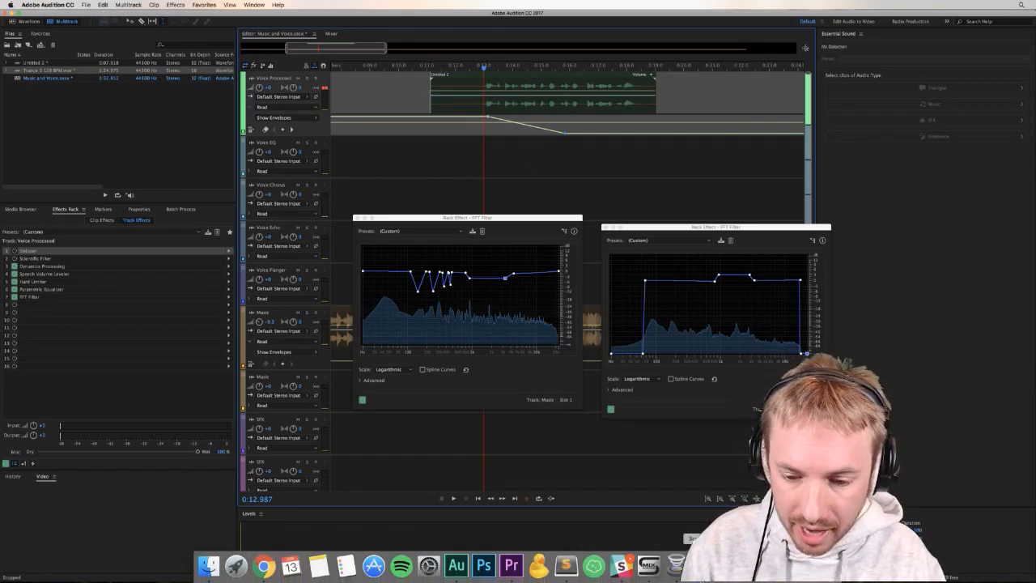
pyautogui.click(676, 565)
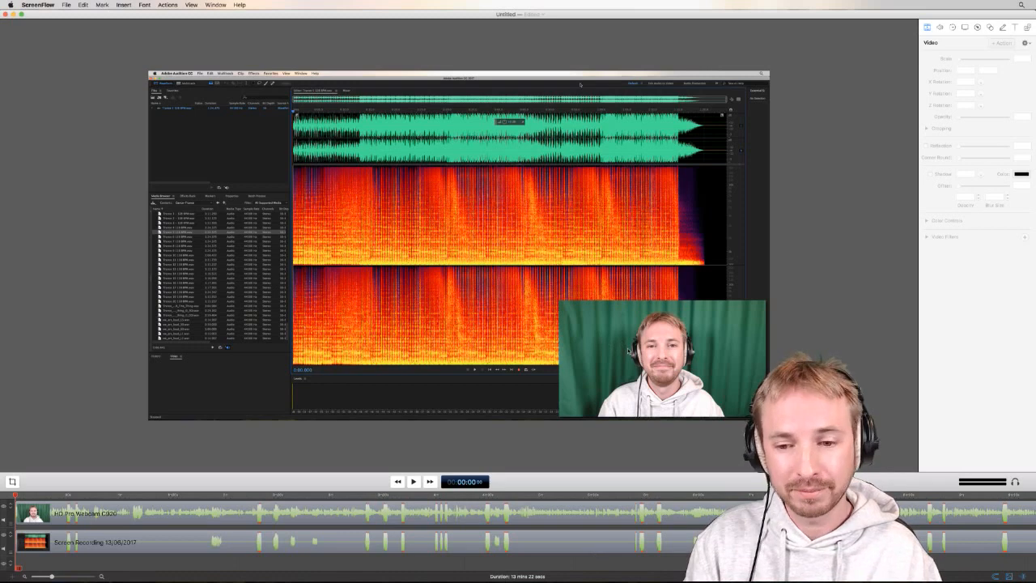
pyautogui.moveTo(647, 579)
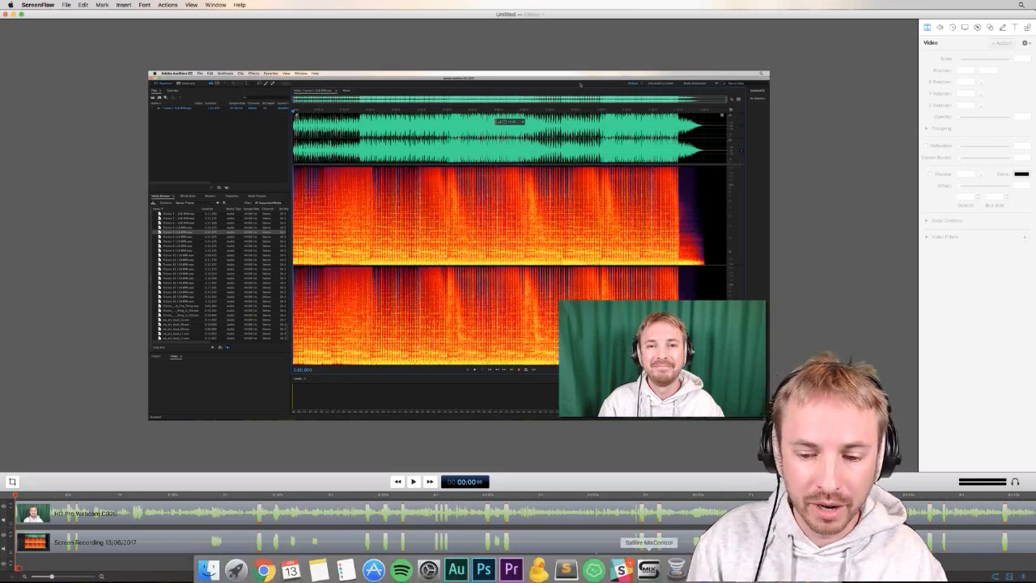
# Switch to Wirecast and move the webcam overlay to the lower left of its shot, closing the shot editor.
pyautogui.click(677, 566)
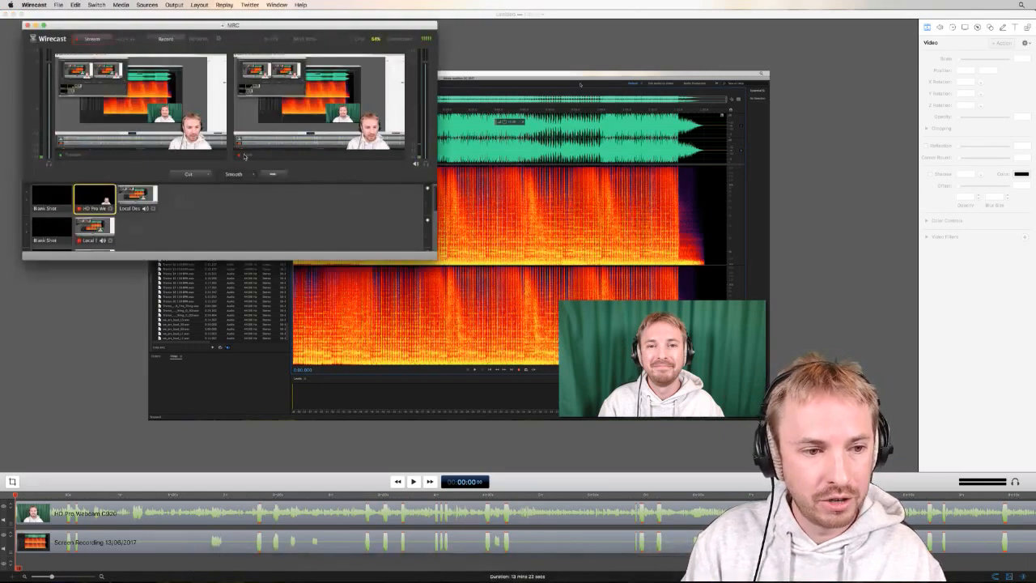
pyautogui.doubleClick(94, 200)
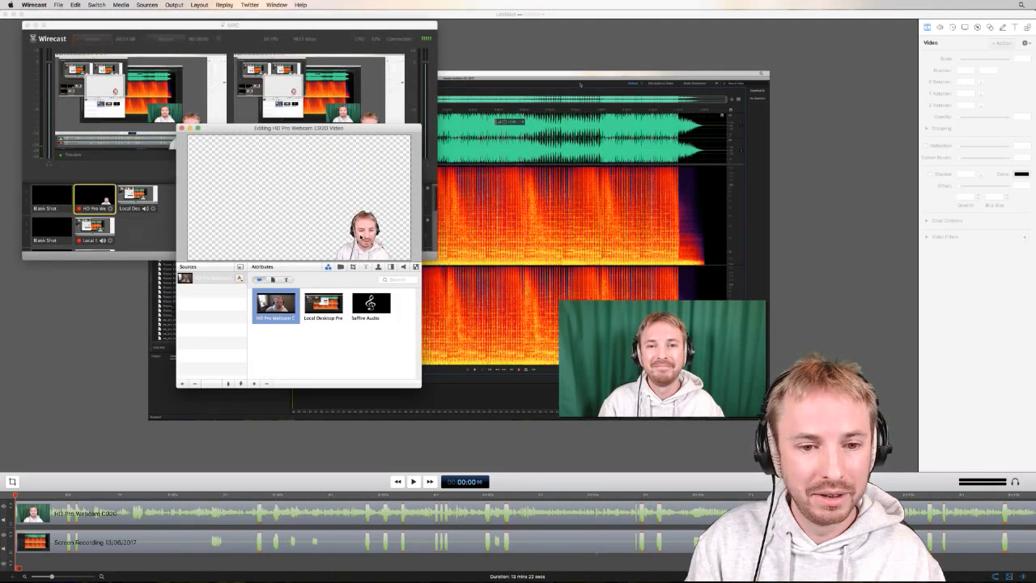
pyautogui.moveTo(362, 237); pyautogui.dragTo(229, 239)
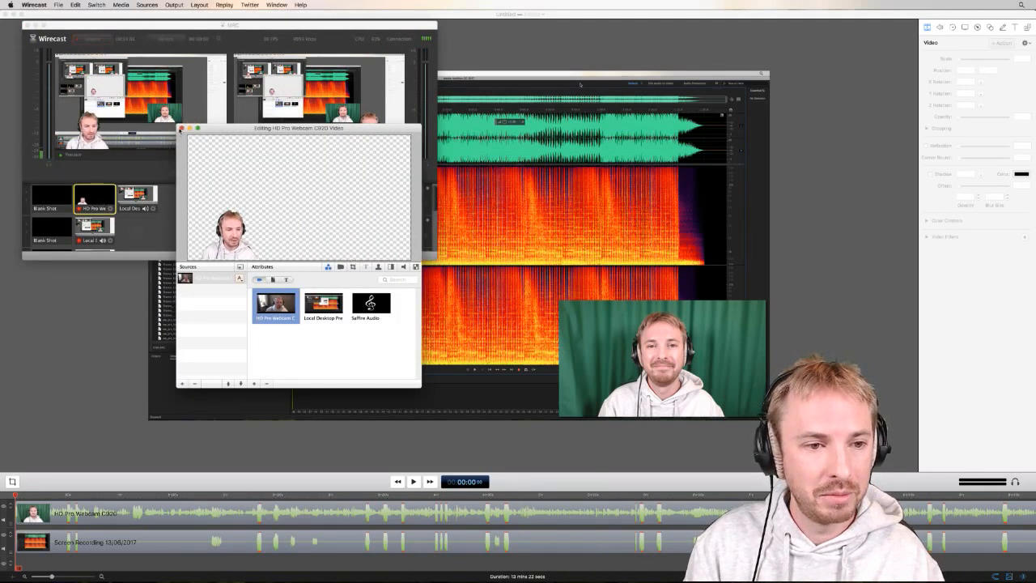
pyautogui.click(181, 128)
pyautogui.click(104, 201)
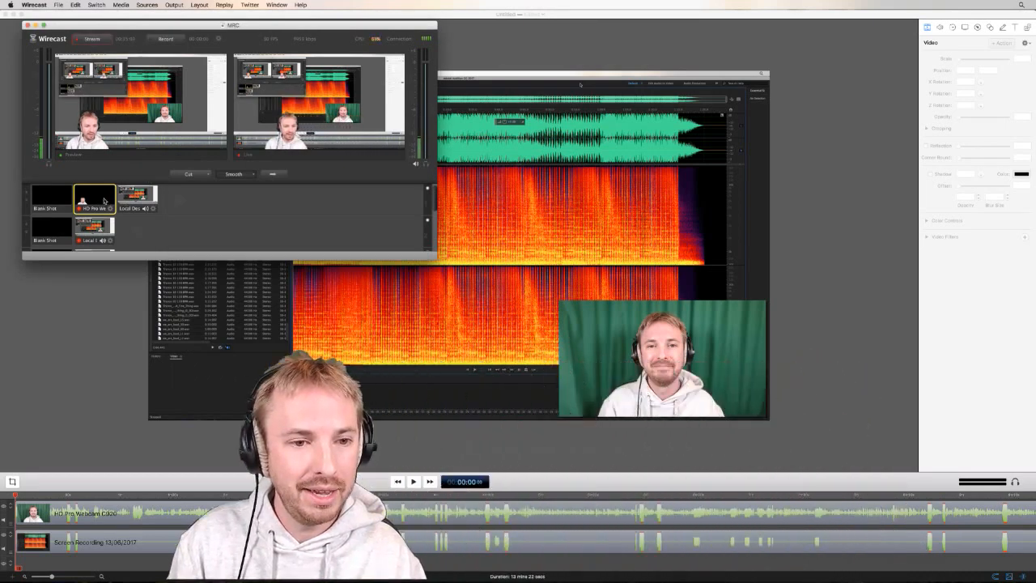
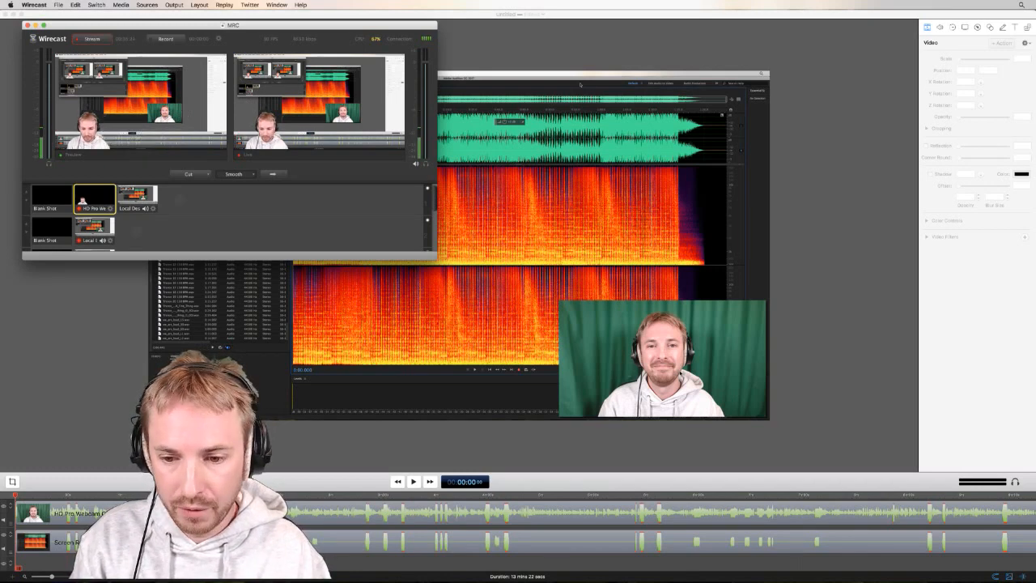
# Select the webcam clip, add a Chroma Key video filter, and sample the key color from the green backdrop.
pyautogui.click(646, 356)
pyautogui.click(644, 357)
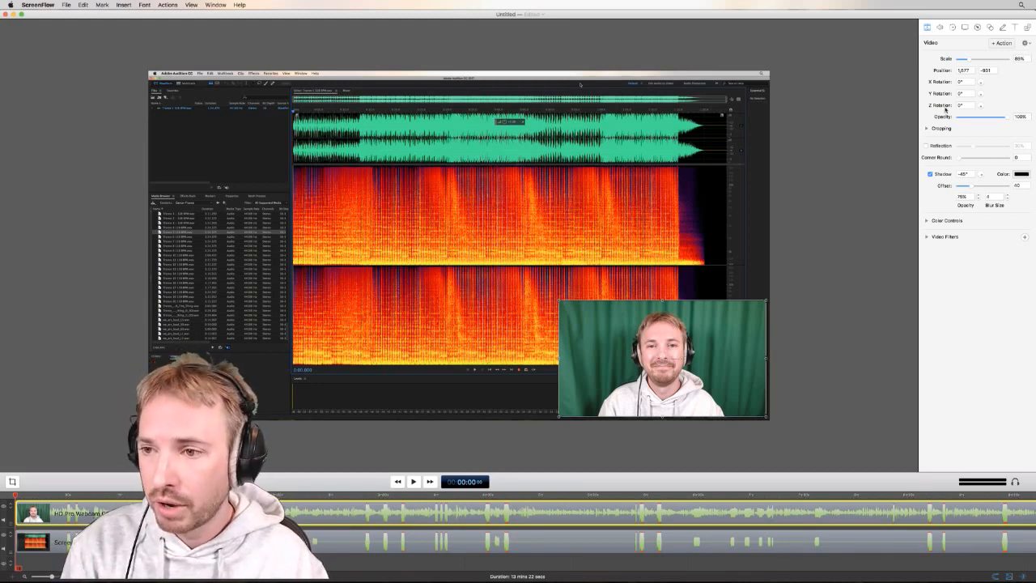
pyautogui.click(927, 236)
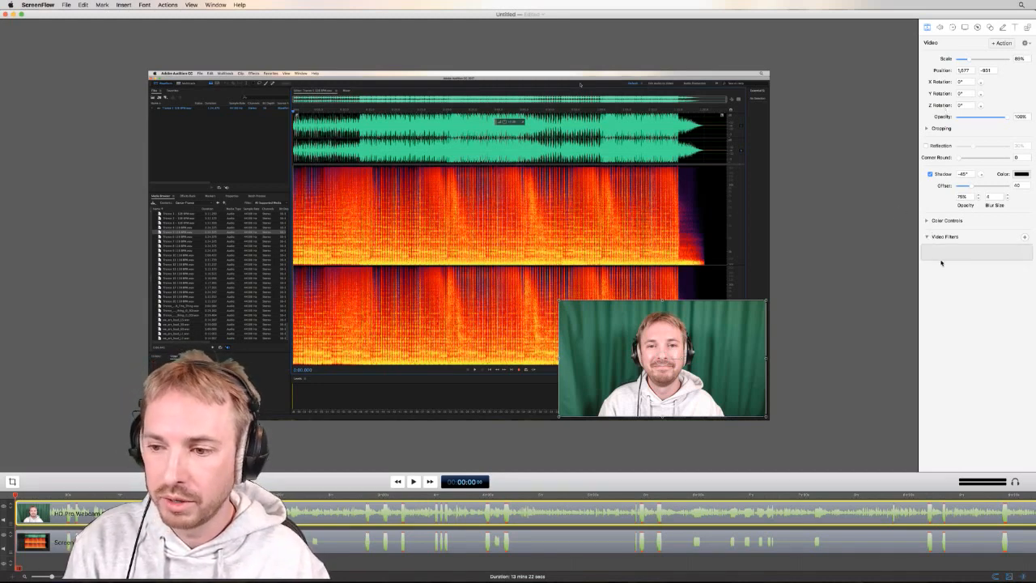
pyautogui.click(1025, 236)
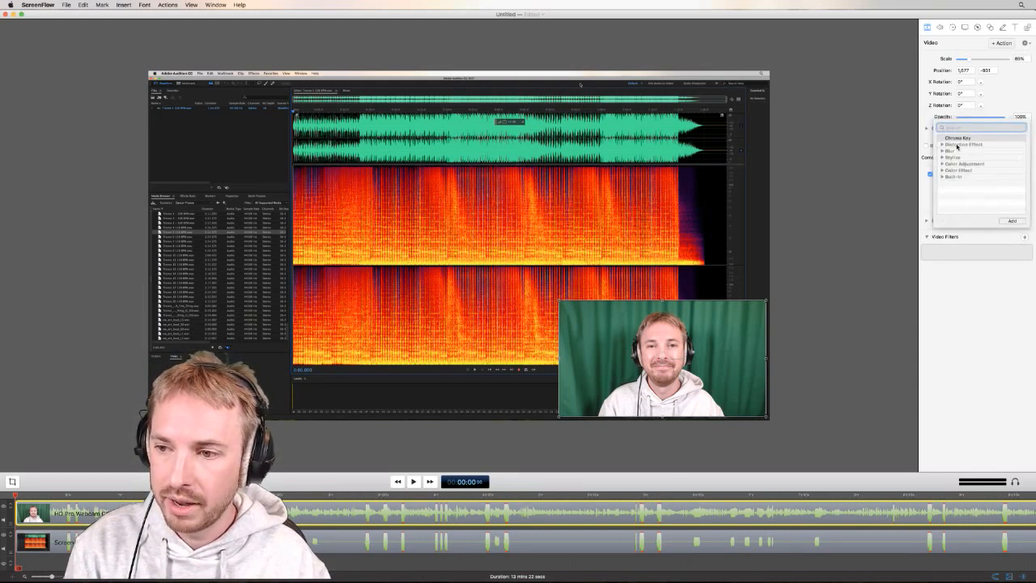
pyautogui.click(957, 139)
pyautogui.doubleClick(956, 138)
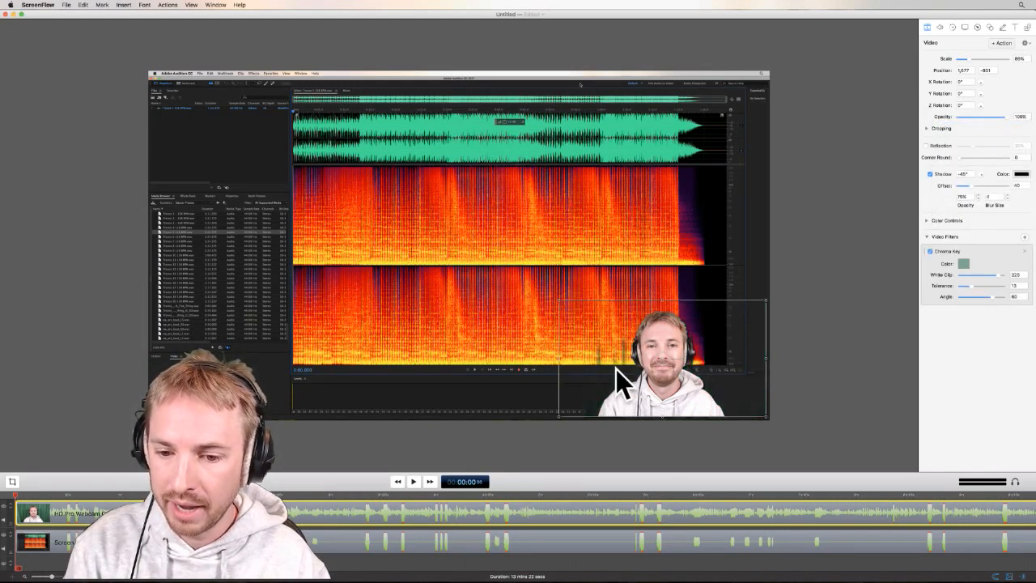
pyautogui.click(964, 264)
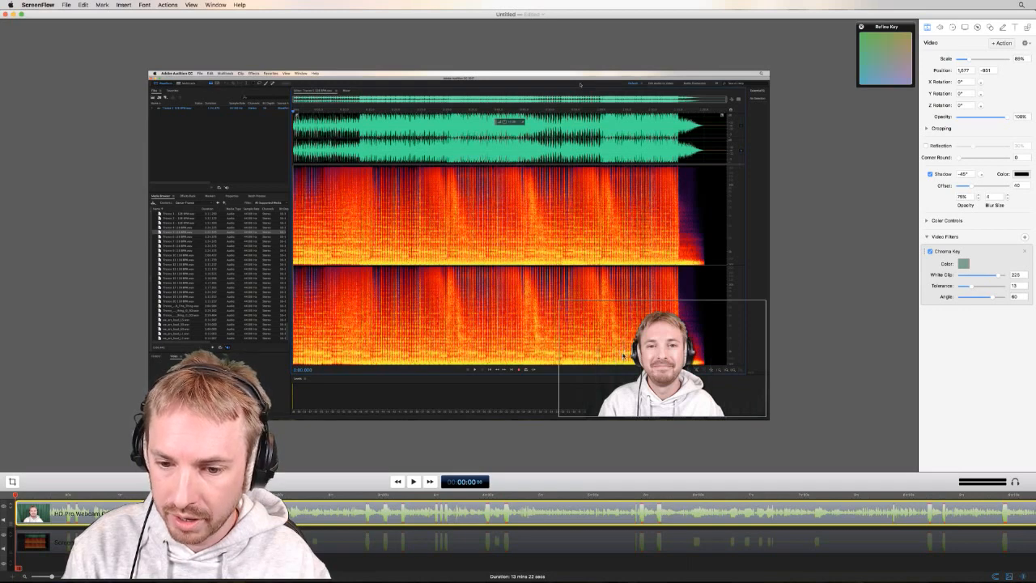
pyautogui.click(864, 306)
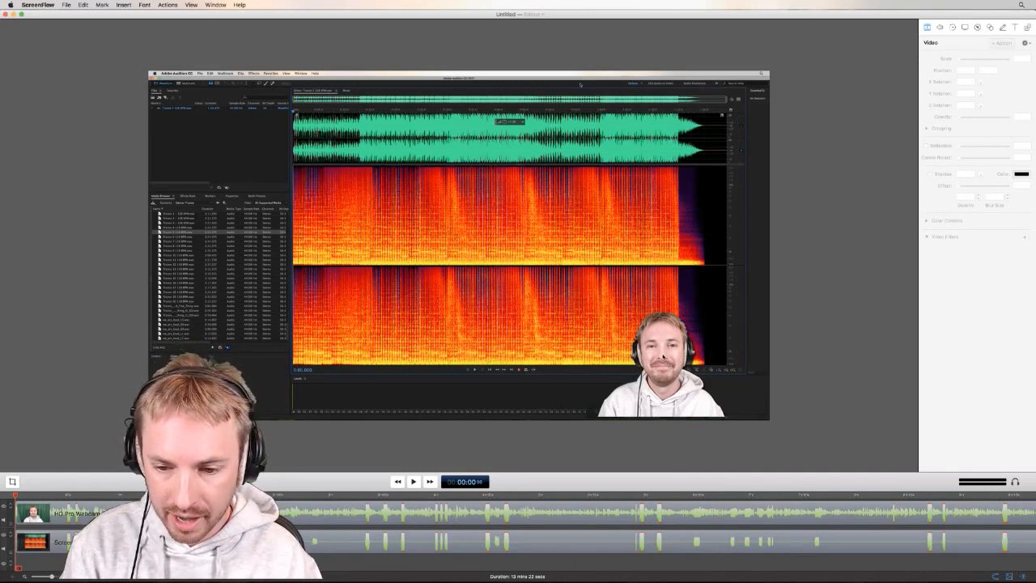
# Snug the webcam clip into the canvas's lower-right corner at 75% scale and resample its Chroma Key color from the backdrop.
pyautogui.click(668, 360)
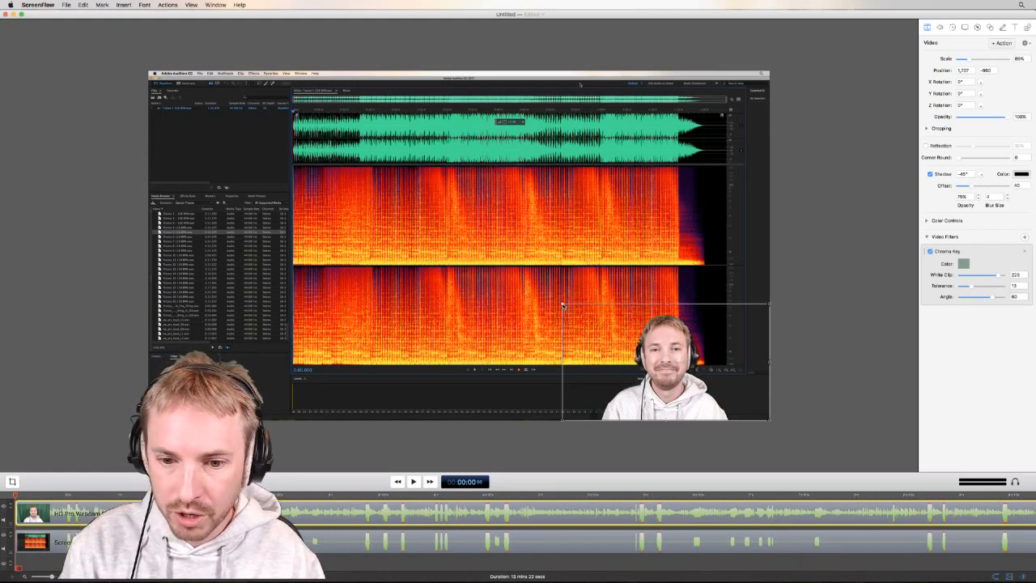
pyautogui.moveTo(562, 305)
pyautogui.mouseDown()
pyautogui.moveTo(623, 365)
pyautogui.moveTo(610, 306)
pyautogui.moveTo(444, 279)
pyautogui.moveTo(458, 272)
pyautogui.moveTo(603, 306)
pyautogui.moveTo(583, 309)
pyautogui.mouseUp()
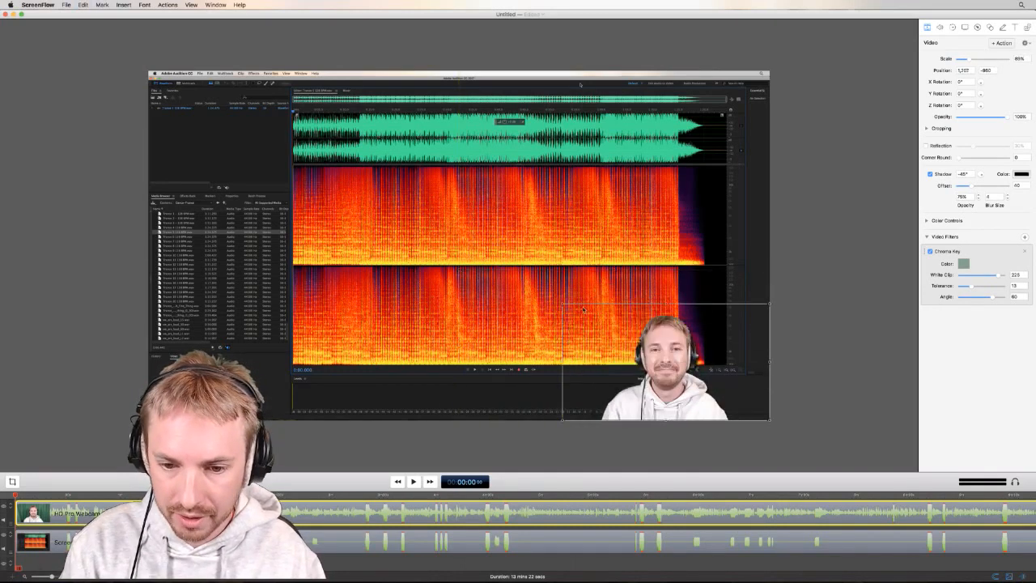
pyautogui.click(567, 310)
pyautogui.click(563, 307)
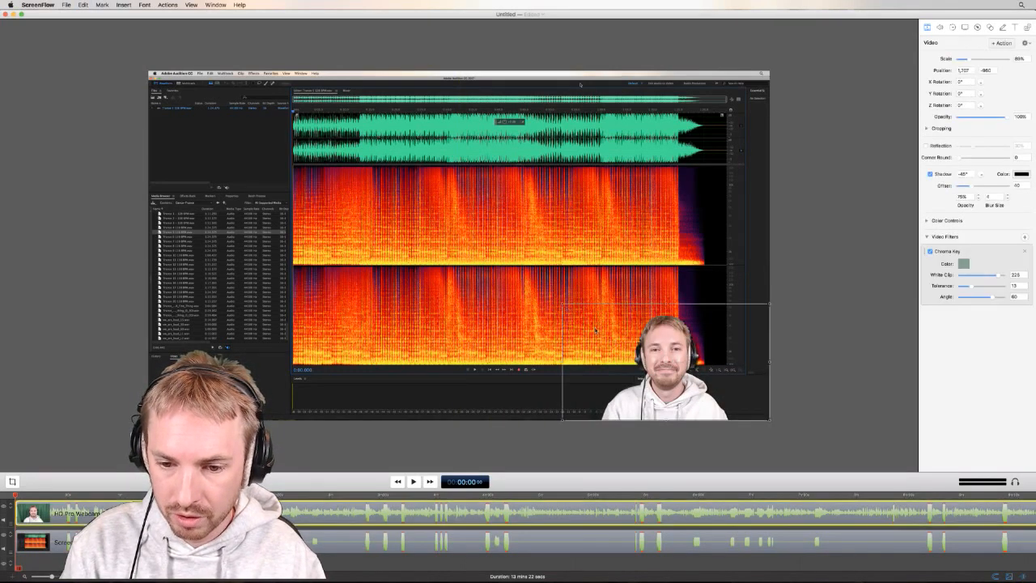
pyautogui.moveTo(563, 306); pyautogui.dragTo(593, 325)
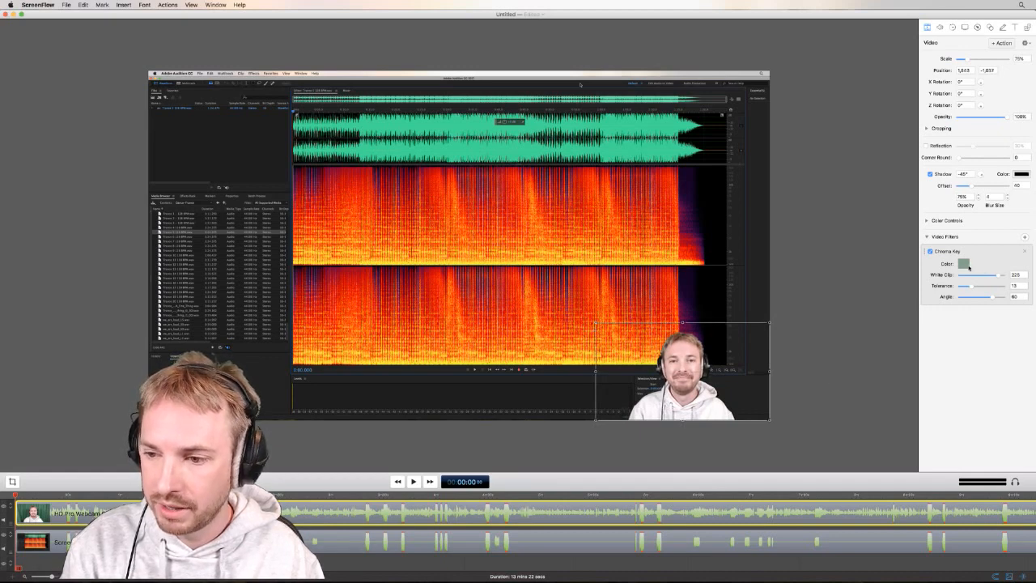
pyautogui.click(965, 265)
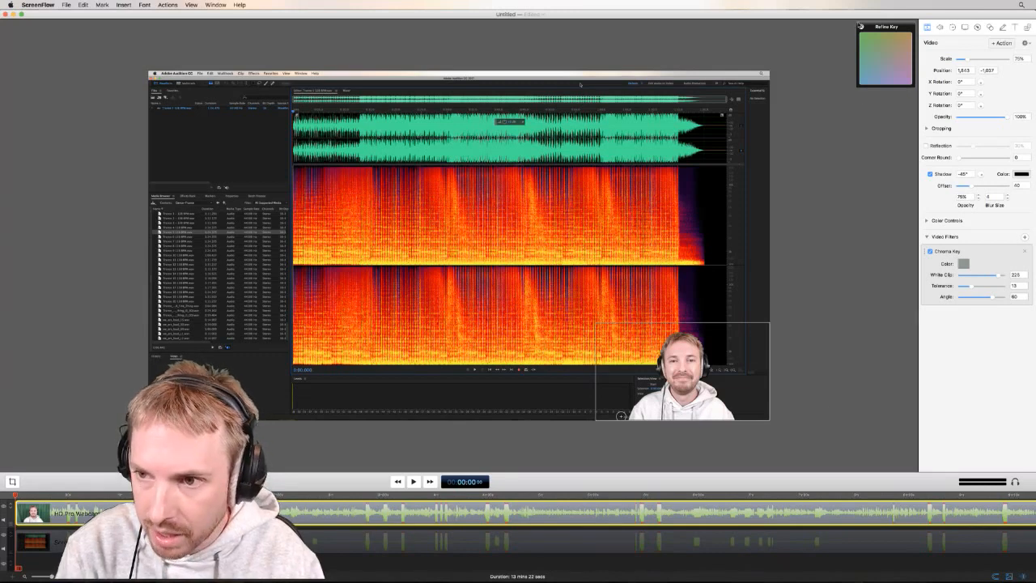
pyautogui.click(852, 211)
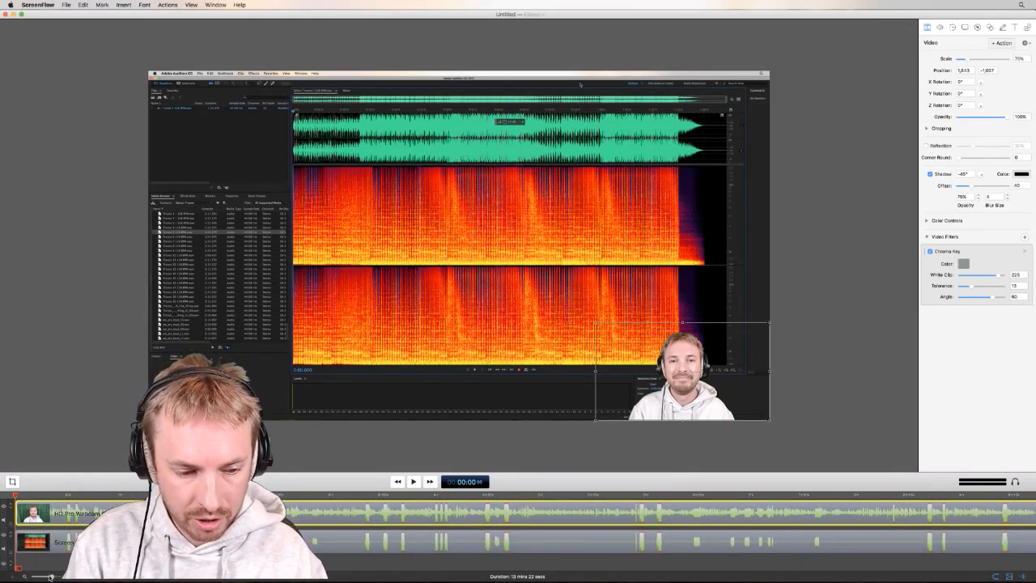
# Play the opening three seconds to check lip sync and detach the audio from the webcam clip.
pyautogui.moveTo(50, 576); pyautogui.dragTo(73, 577)
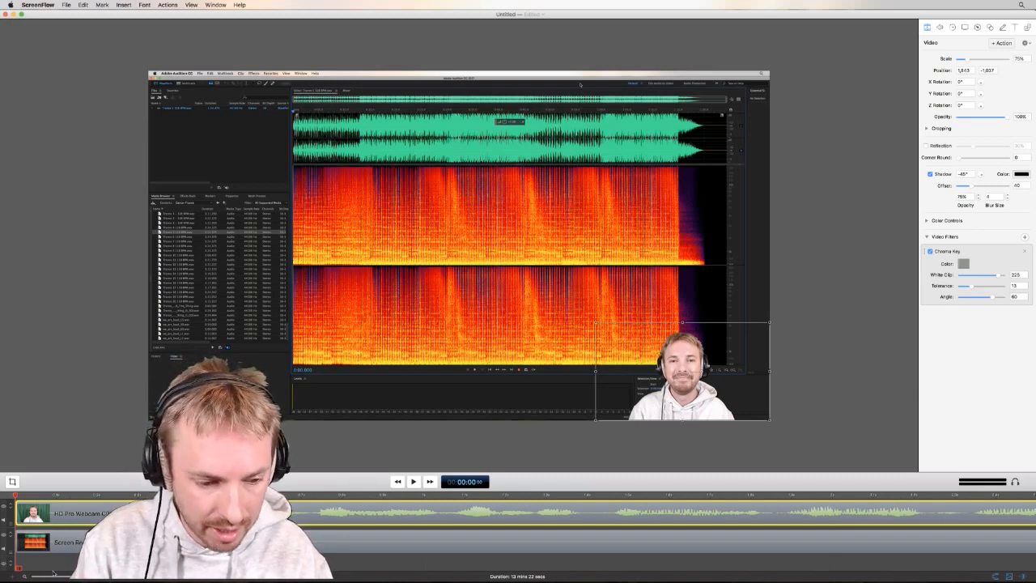
pyautogui.moveTo(54, 573); pyautogui.dragTo(84, 579)
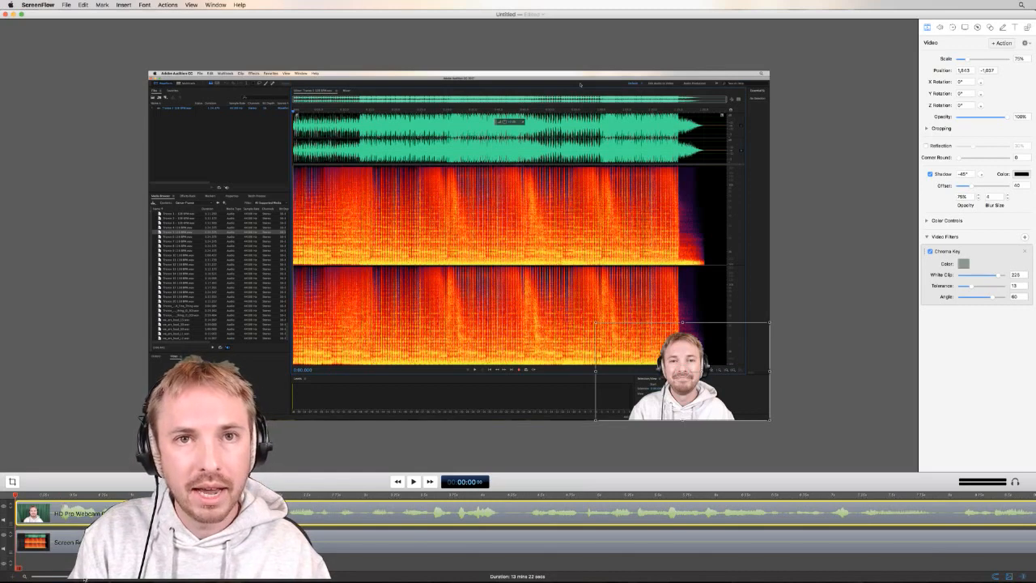
pyautogui.moveTo(84, 579); pyautogui.dragTo(81, 578)
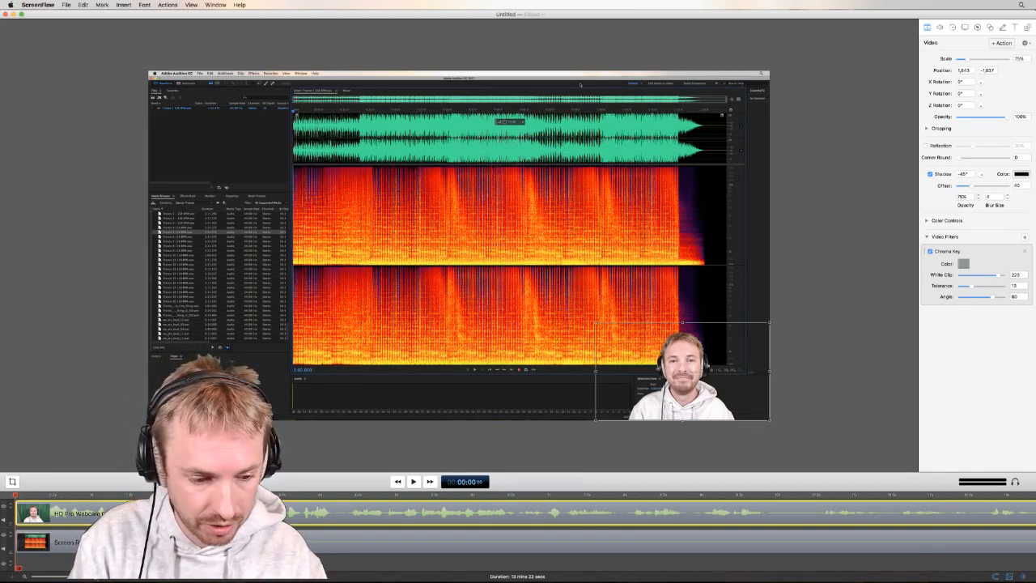
pyautogui.moveTo(93, 577); pyautogui.dragTo(106, 579)
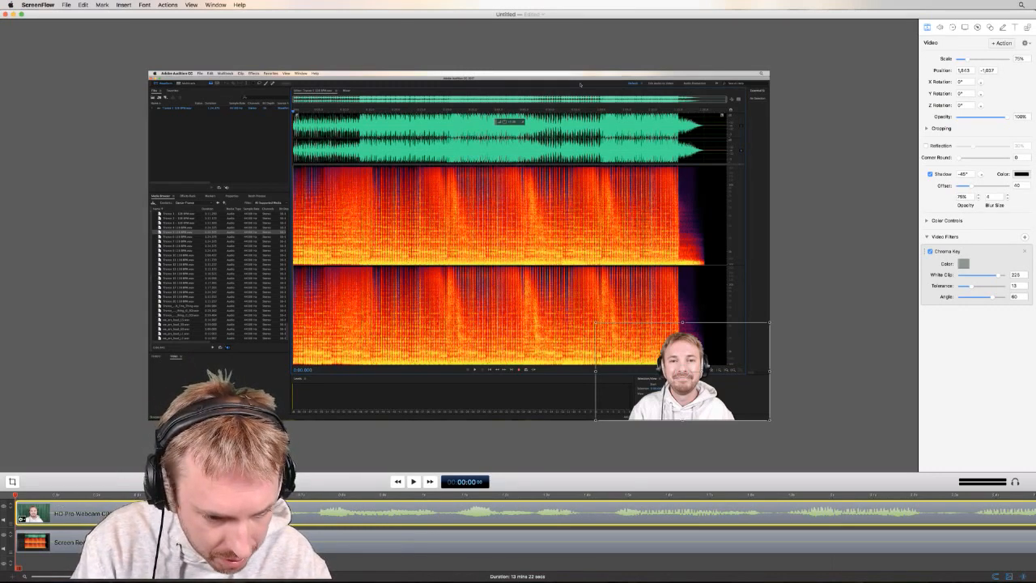
pyautogui.press('space')
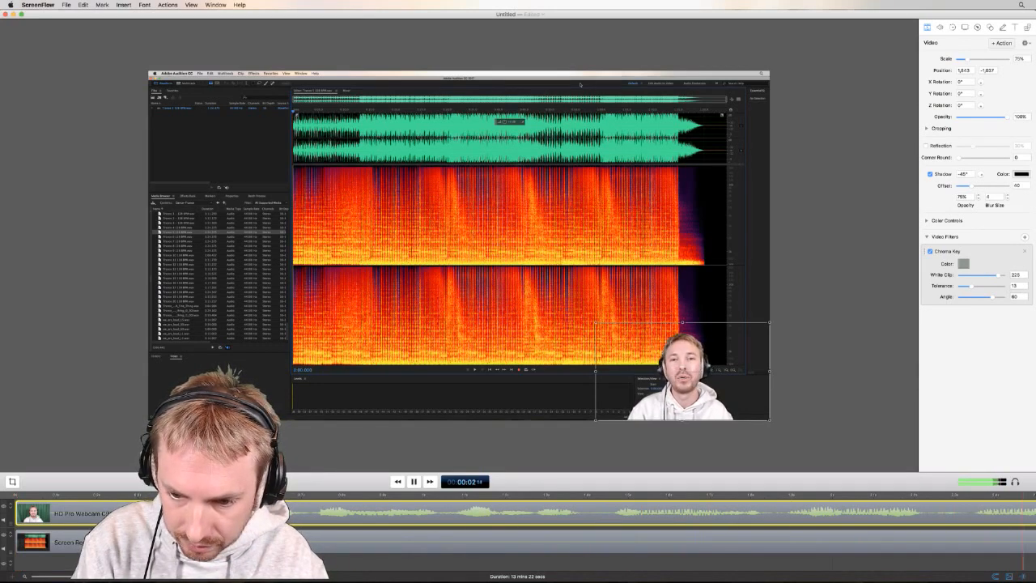
pyautogui.press('space')
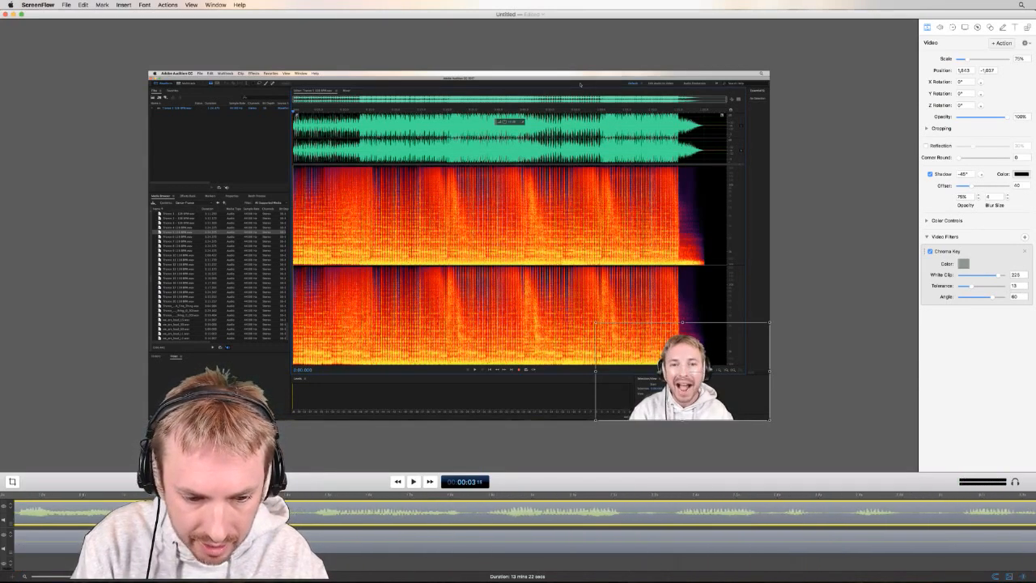
pyautogui.rightClick(140, 513)
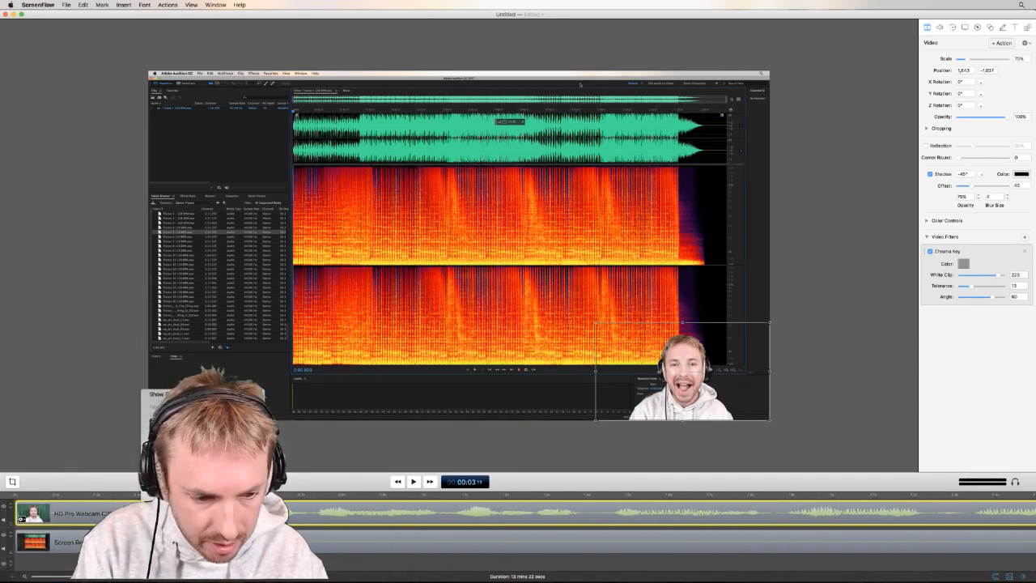
pyautogui.click(148, 450)
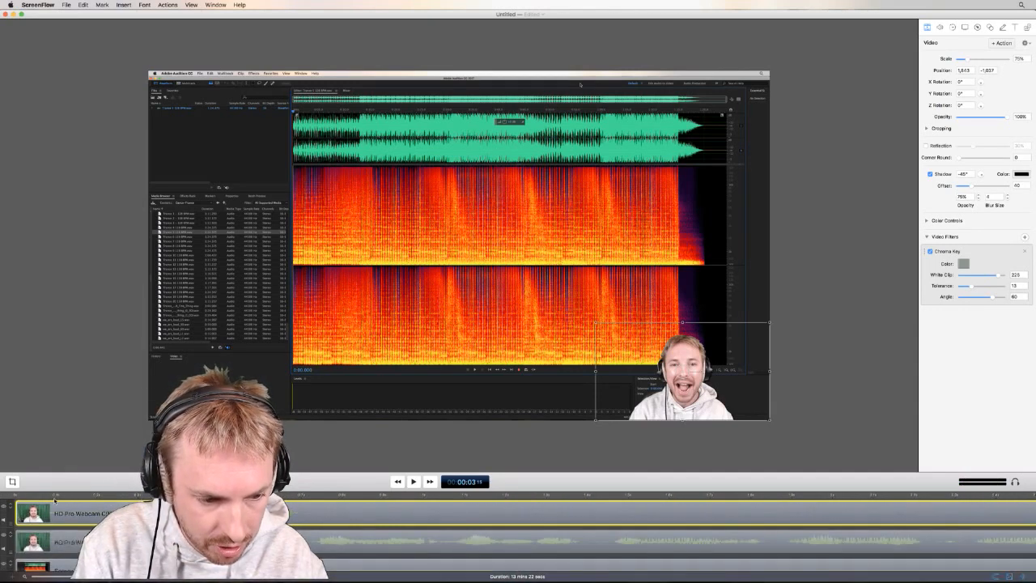
# Shift the detached webcam audio clip later on its track to sync with the video, playing a section to check it.
pyautogui.click(56, 495)
pyautogui.moveTo(46, 538); pyautogui.dragTo(88, 539)
pyautogui.press('space')
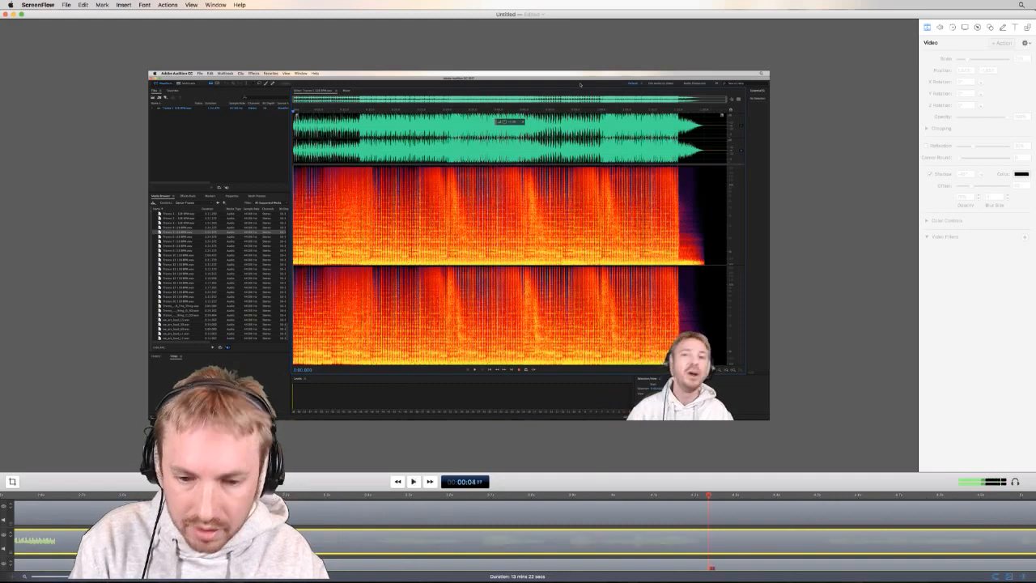
pyautogui.press('space')
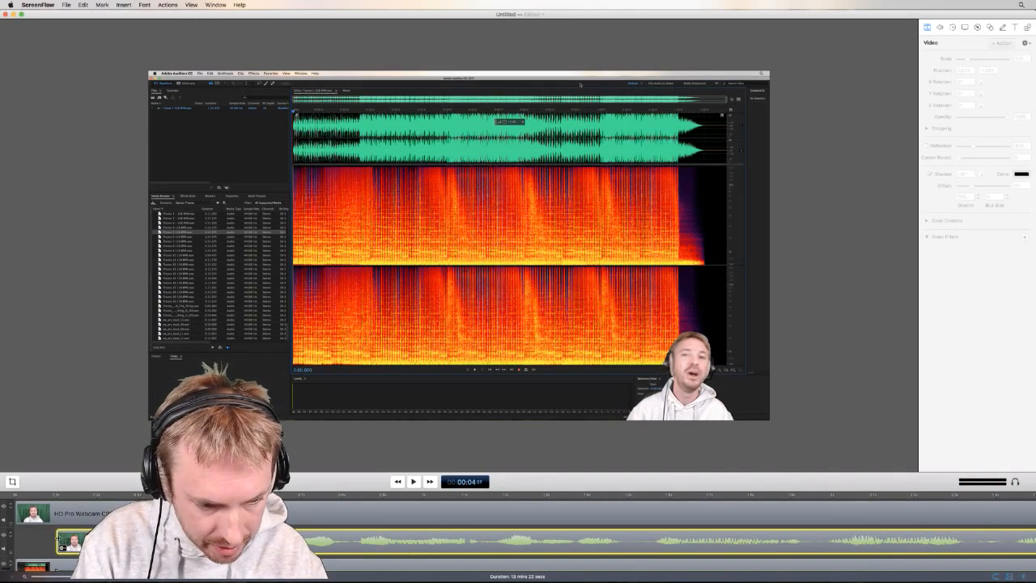
pyautogui.moveTo(76, 539); pyautogui.dragTo(122, 539)
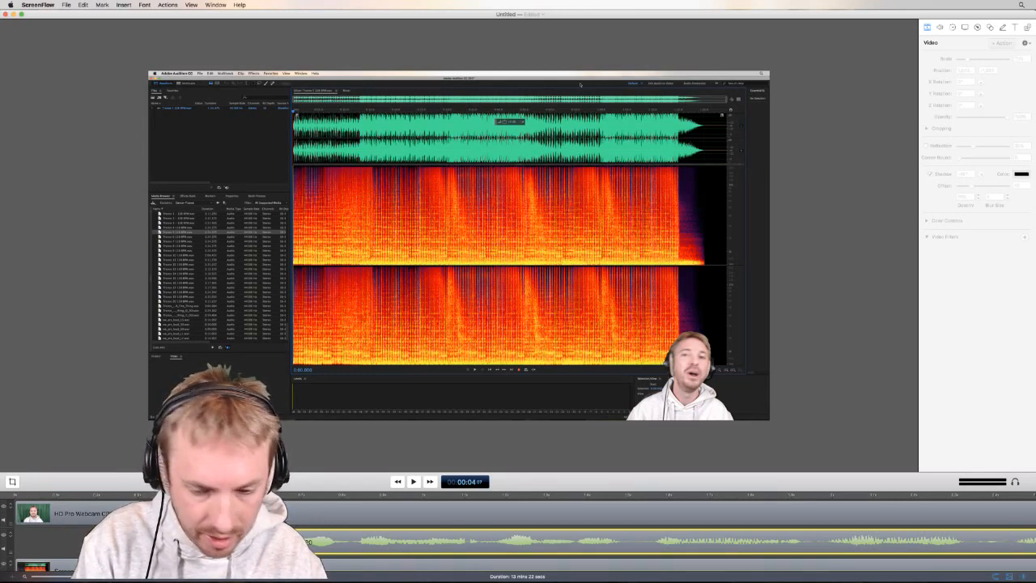
# Trim the starts of the webcam and screen recording clips to the delayed audio, and move all clips back to the timeline start.
pyautogui.click(18, 510)
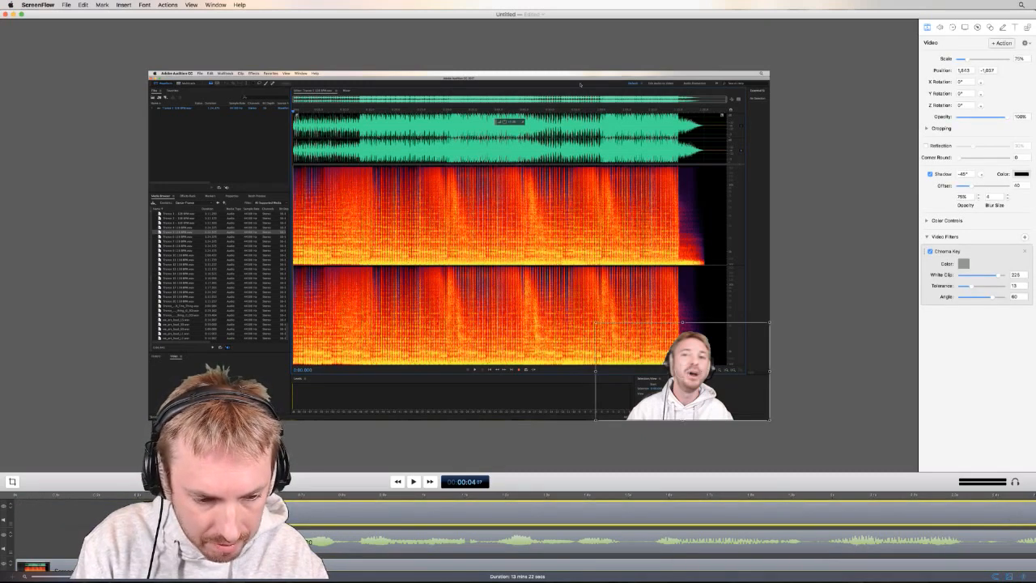
pyautogui.scroll(-1, 517, 538)
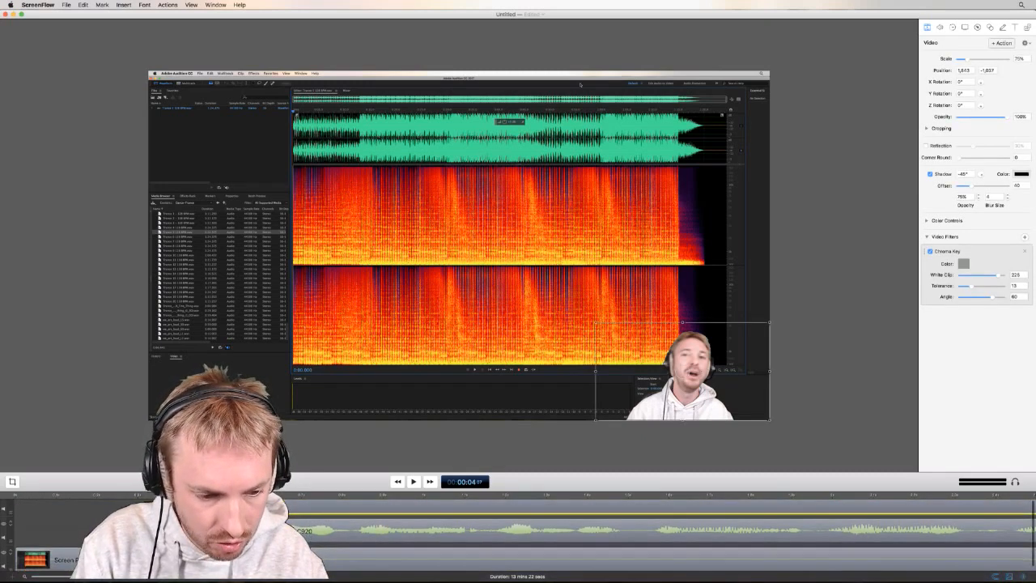
pyautogui.click(15, 558)
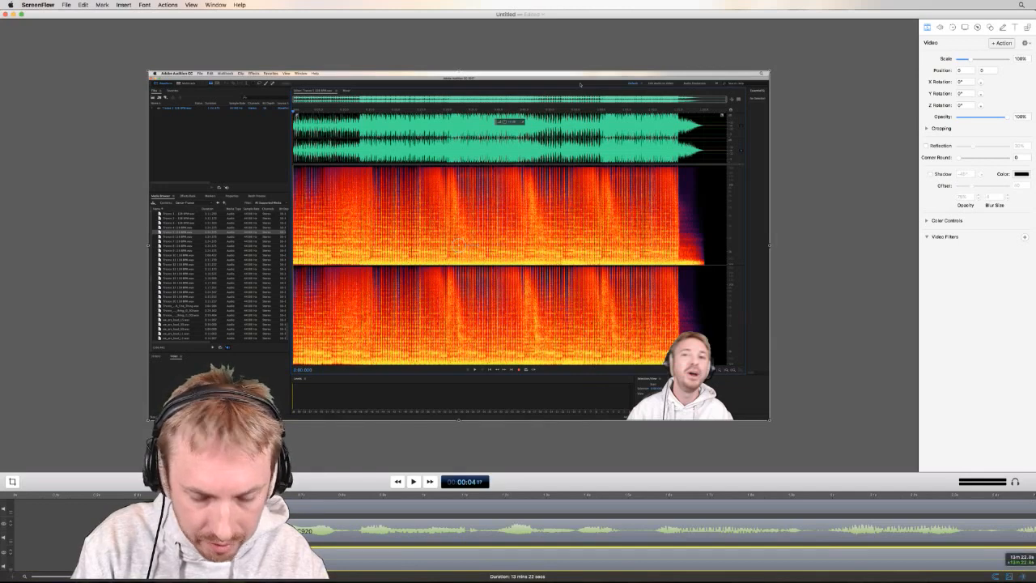
pyautogui.scroll(2, 518, 538)
pyautogui.press('super+a')
pyautogui.scroll(-1, 518, 538)
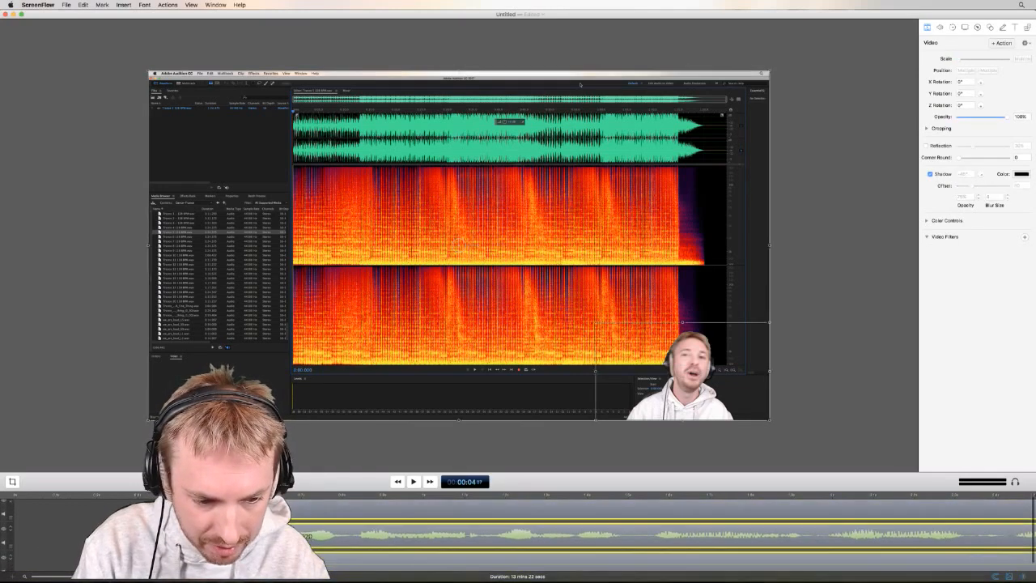
pyautogui.moveTo(271, 535); pyautogui.dragTo(113, 534)
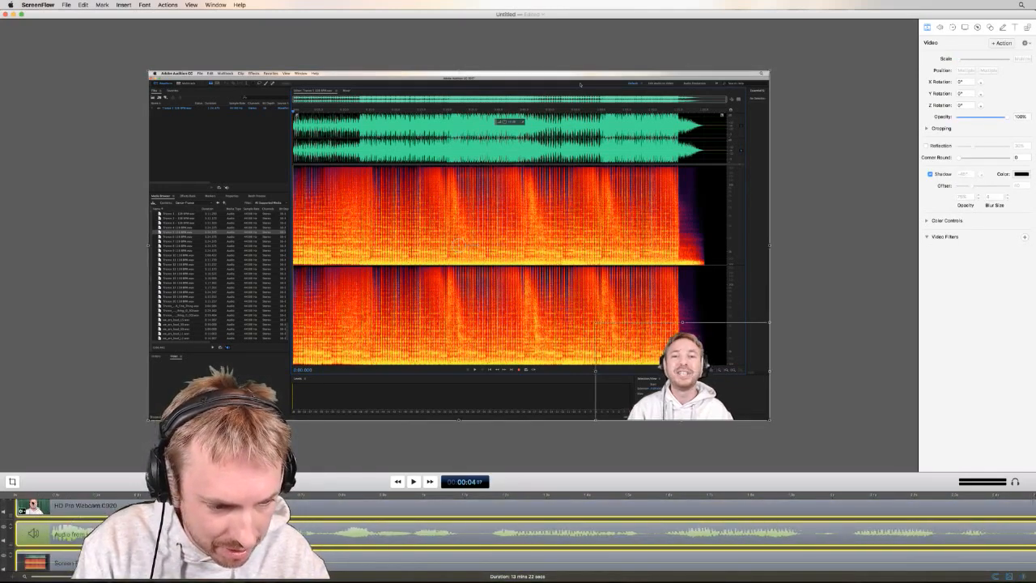
# Play the synced clips from the timeline start and place the playhead at about 14 seconds.
pyautogui.press('Return')
pyautogui.scroll(1, 22, 540)
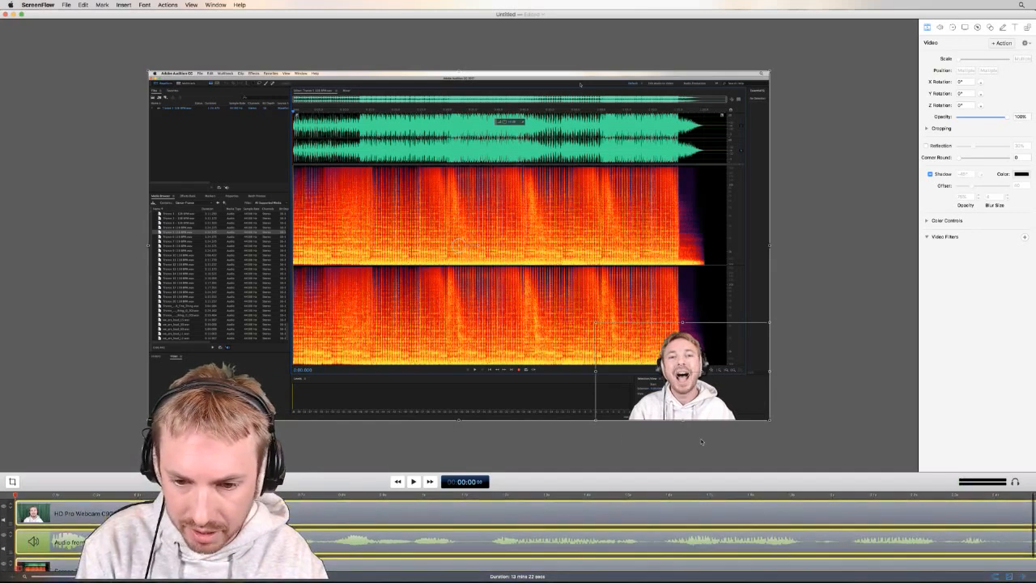
pyautogui.press('space')
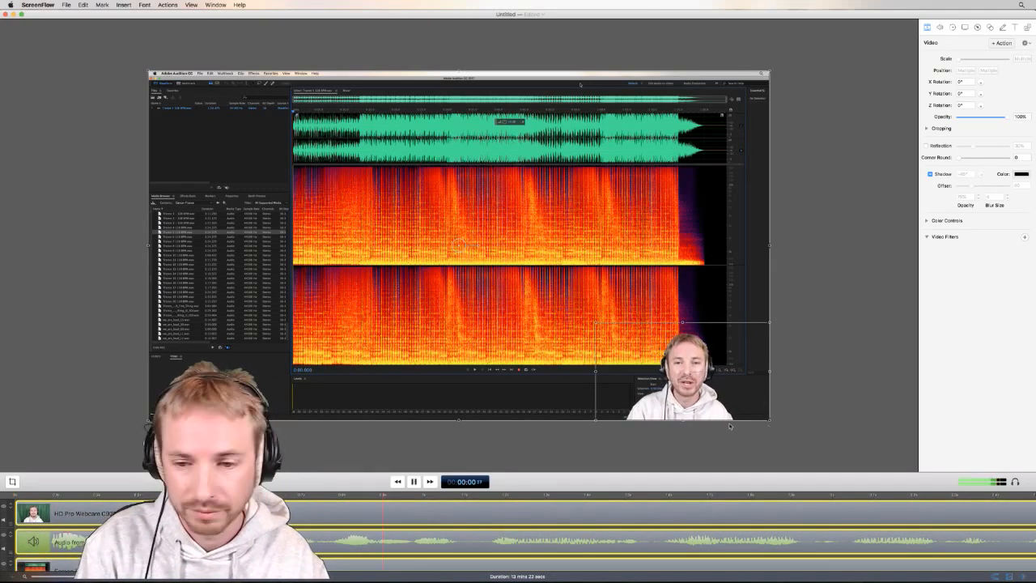
pyautogui.moveTo(46, 577); pyautogui.dragTo(61, 577)
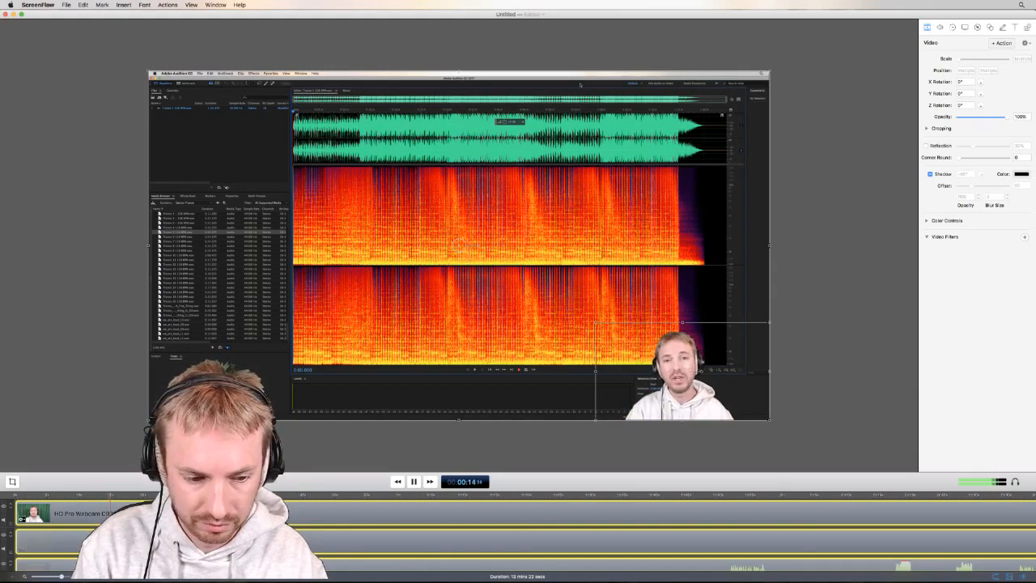
pyautogui.click(106, 495)
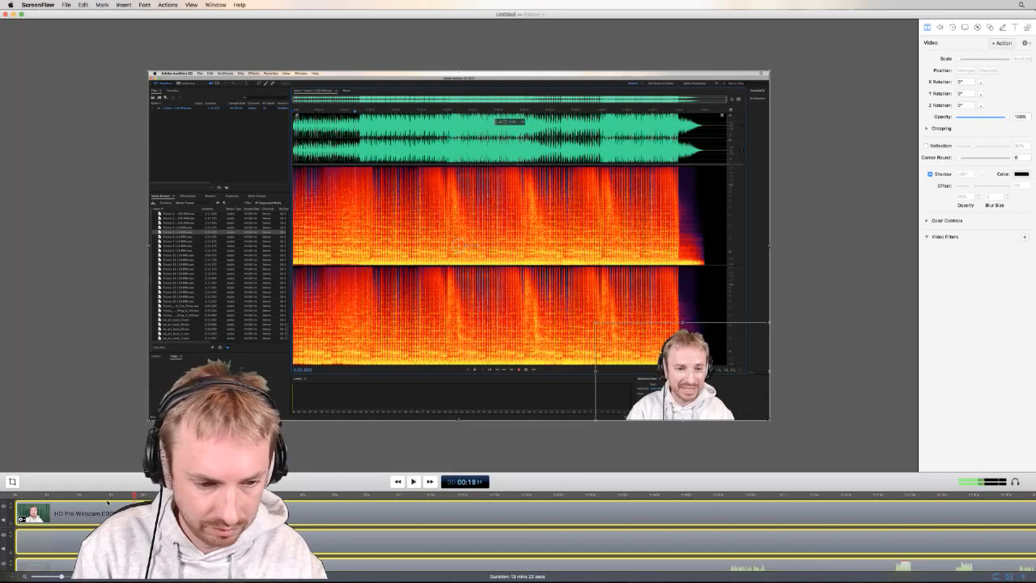
pyautogui.moveTo(62, 576); pyautogui.dragTo(79, 578)
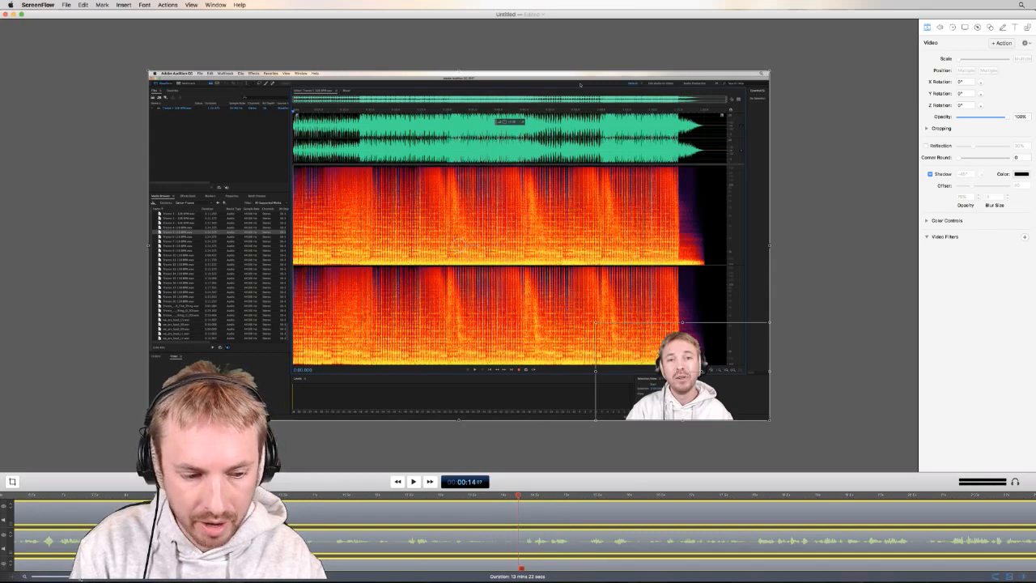
pyautogui.moveTo(66, 578); pyautogui.dragTo(50, 578)
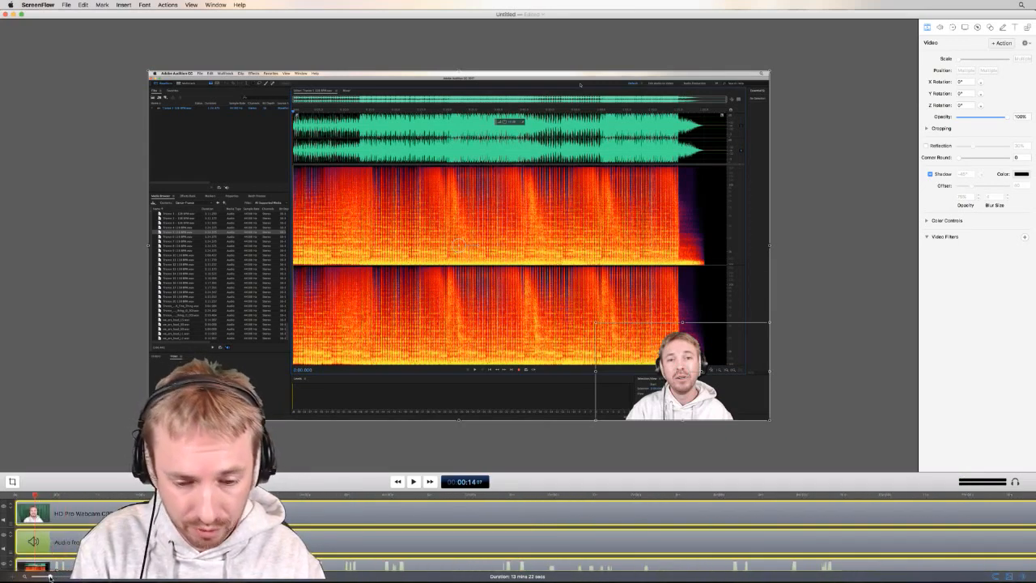
pyautogui.scroll(-2, 517, 534)
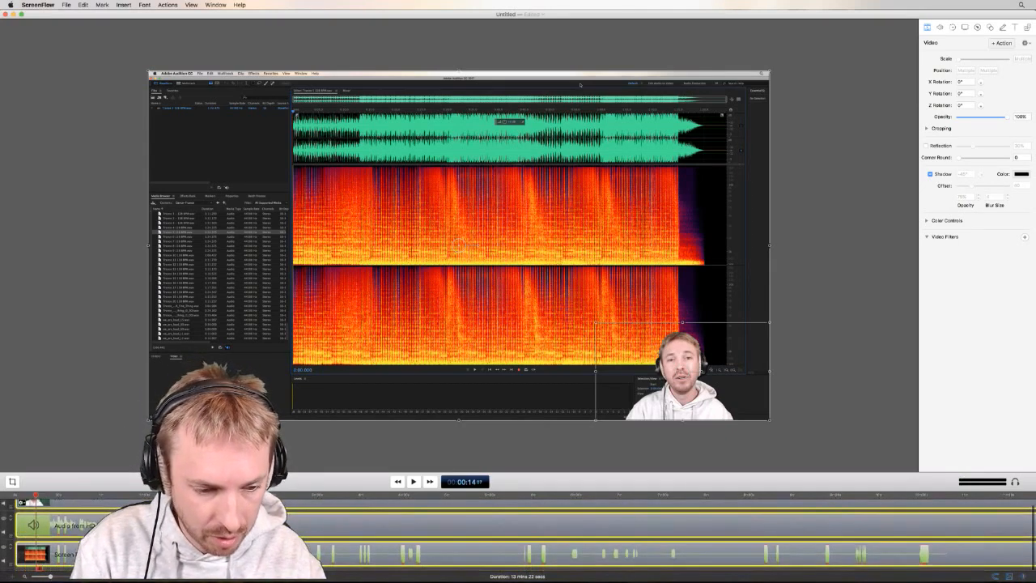
# Select the detached webcam audio clip and set channels 7 and 8 in its audio mix to 0.
pyautogui.click(58, 495)
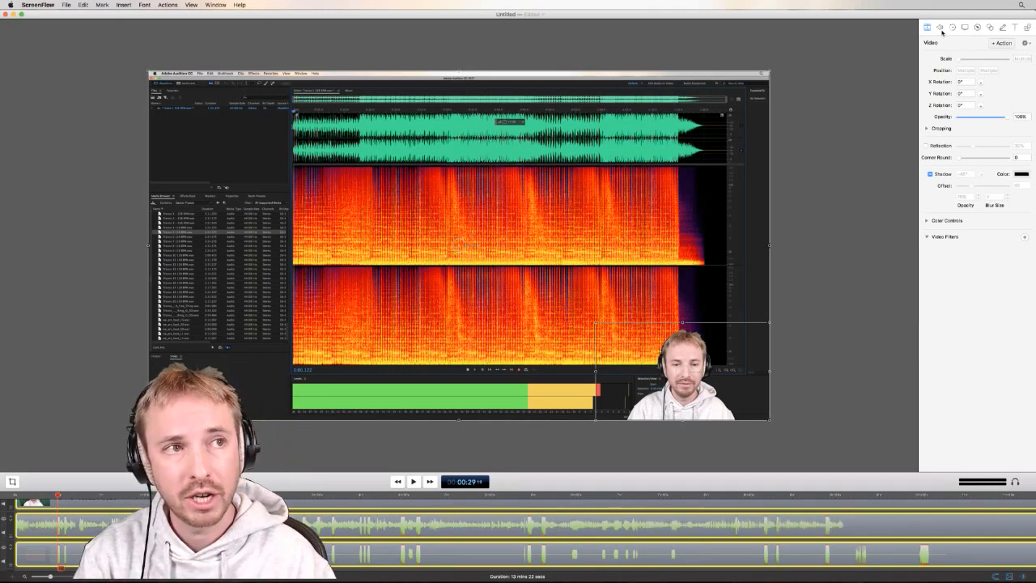
pyautogui.click(939, 28)
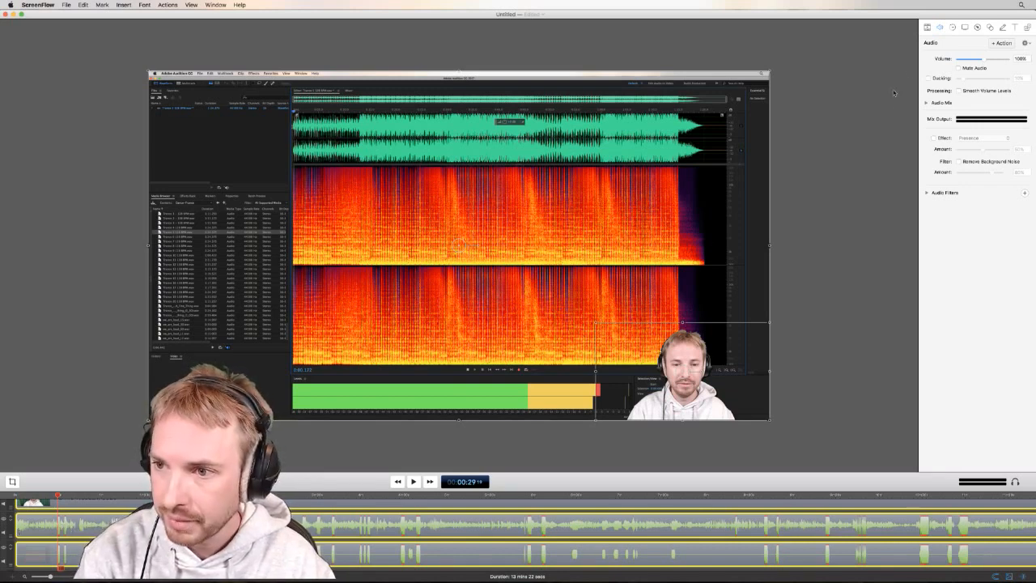
pyautogui.click(927, 104)
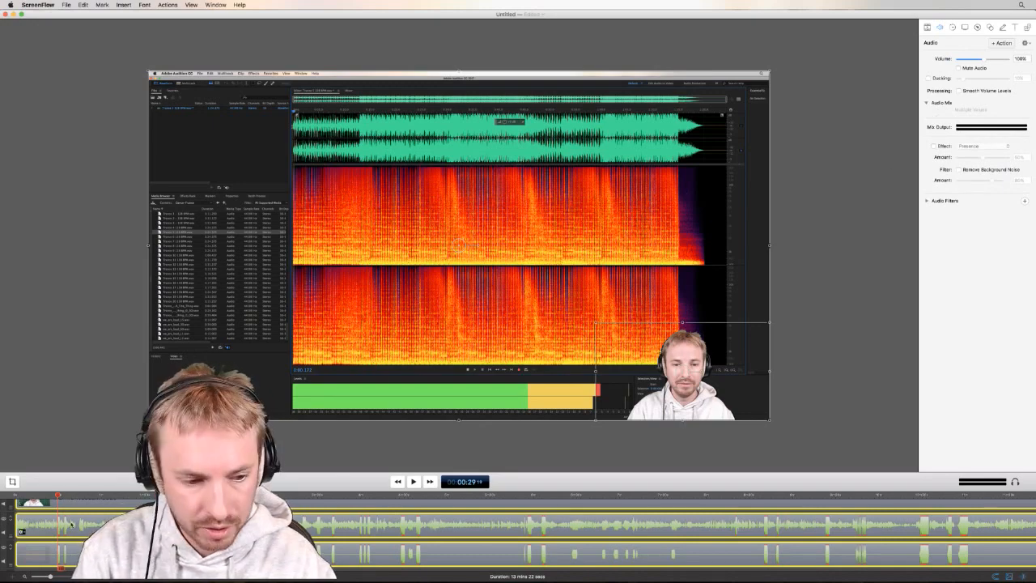
pyautogui.scroll(3, 68, 524)
pyautogui.scroll(-4, 749, 511)
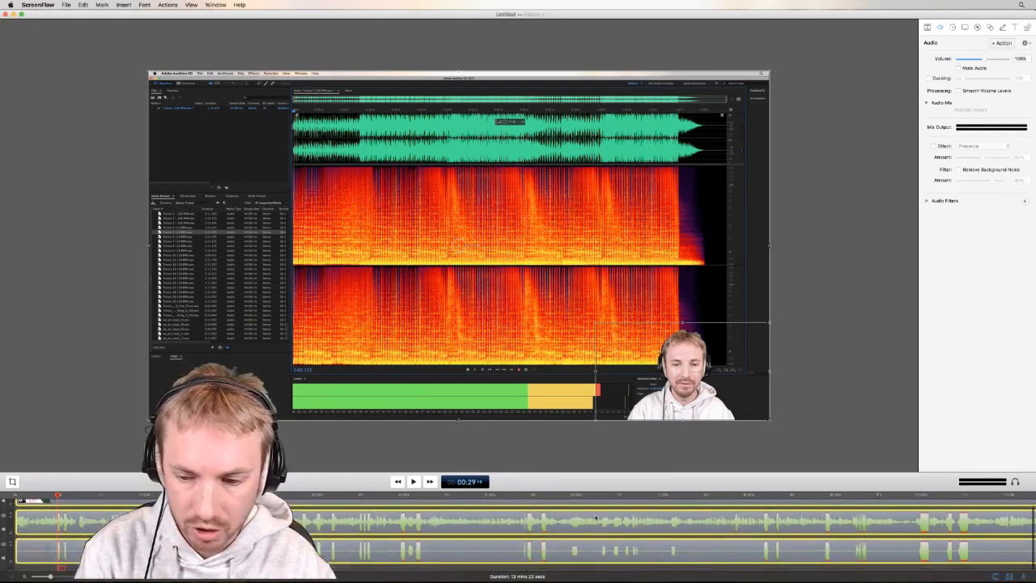
pyautogui.hscroll(5, 750, 510)
pyautogui.scroll(2, 749, 511)
pyautogui.click(988, 521)
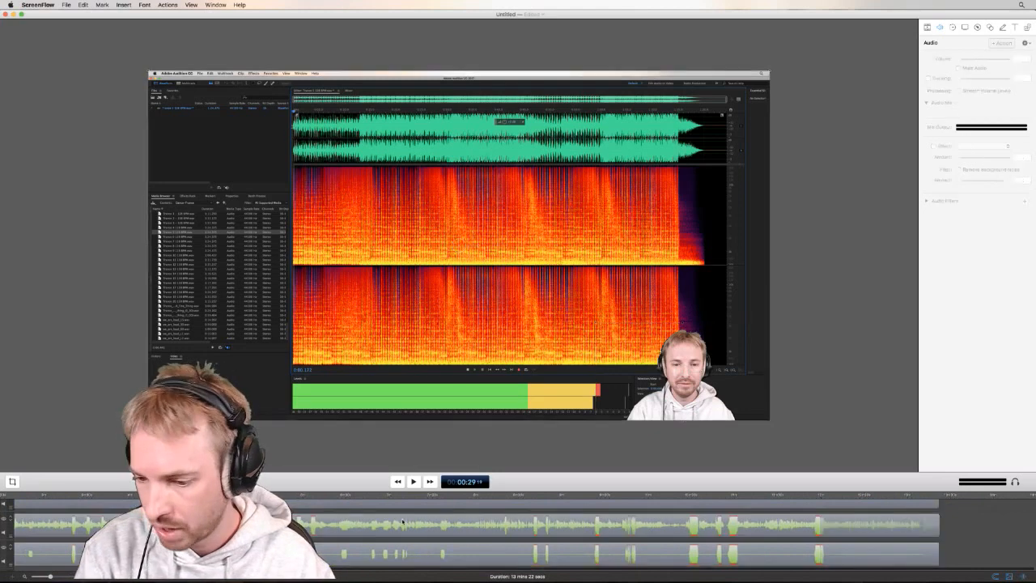
pyautogui.hscroll(-3, 90, 524)
pyautogui.click(90, 524)
pyautogui.hscroll(-1, 91, 524)
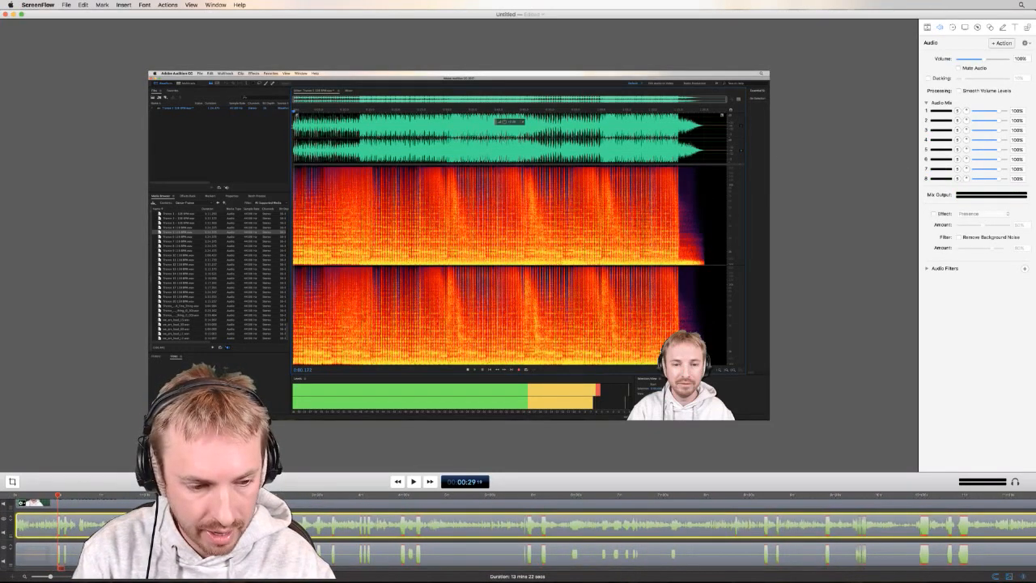
pyautogui.moveTo(992, 169); pyautogui.dragTo(967, 171)
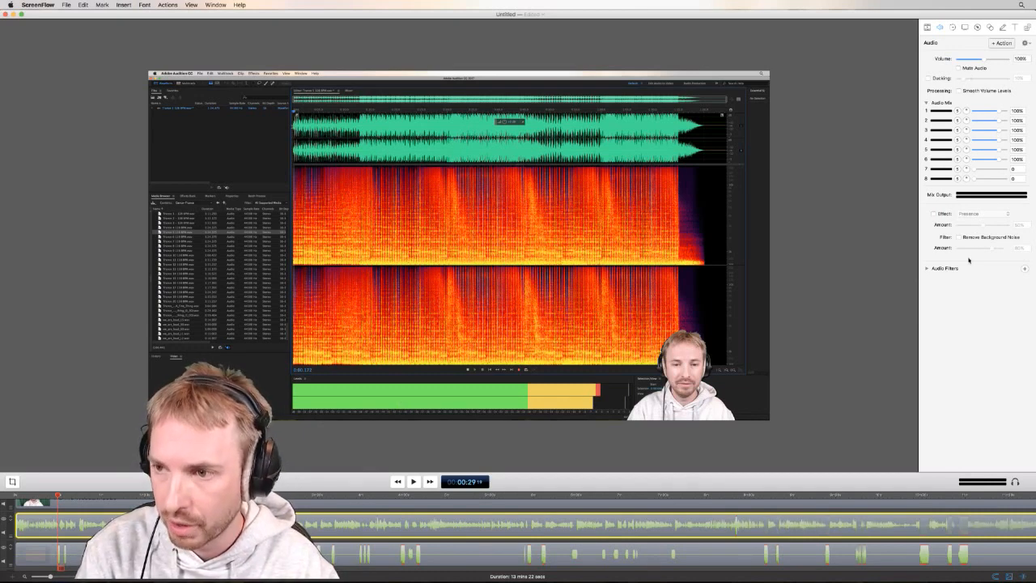
# Enable Smooth Volume Levels on the detached webcam audio clip and play the section from about 28 seconds to compare levels.
pyautogui.click(959, 91)
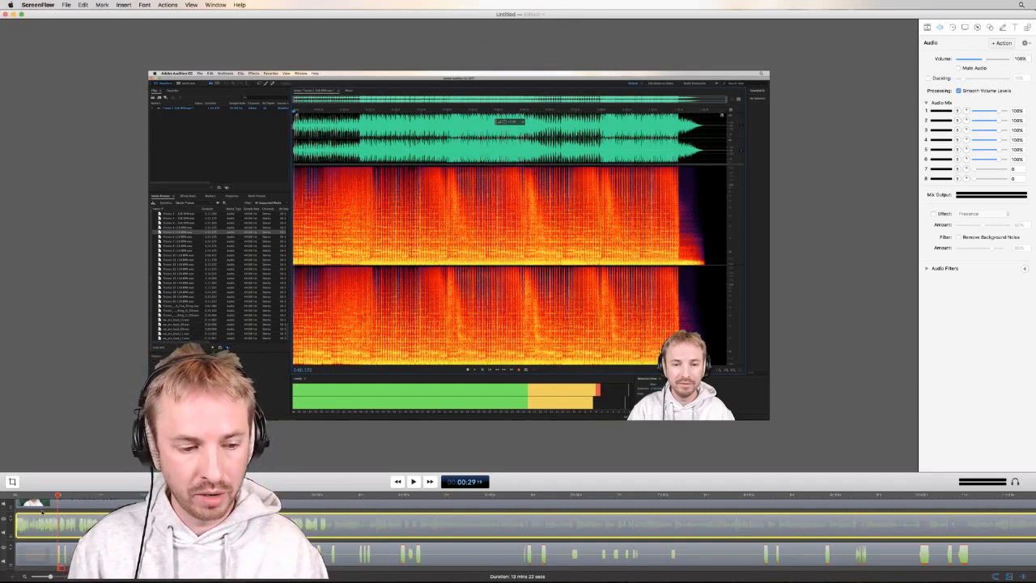
pyautogui.click(16, 495)
pyautogui.press('space')
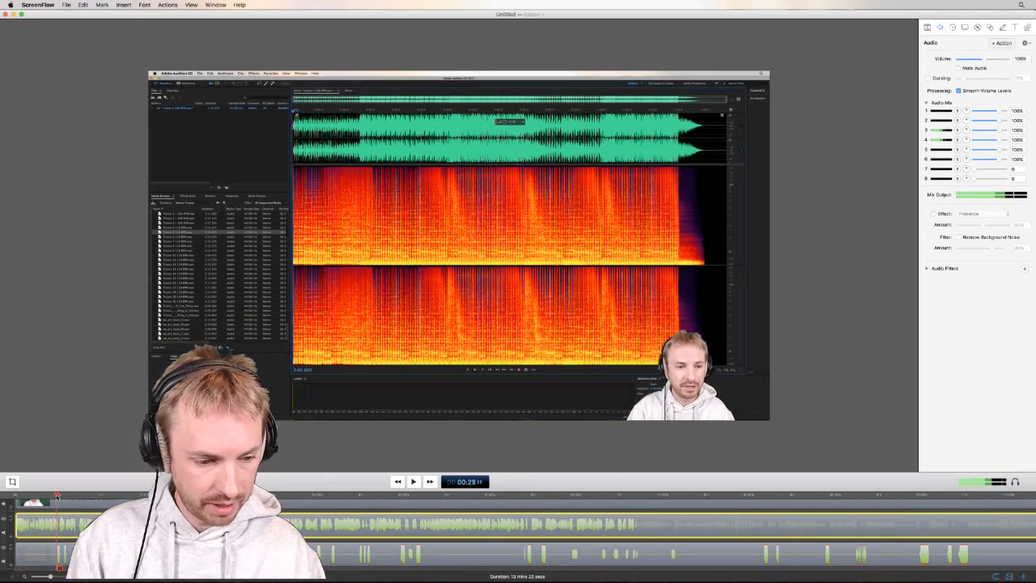
pyautogui.click(55, 494)
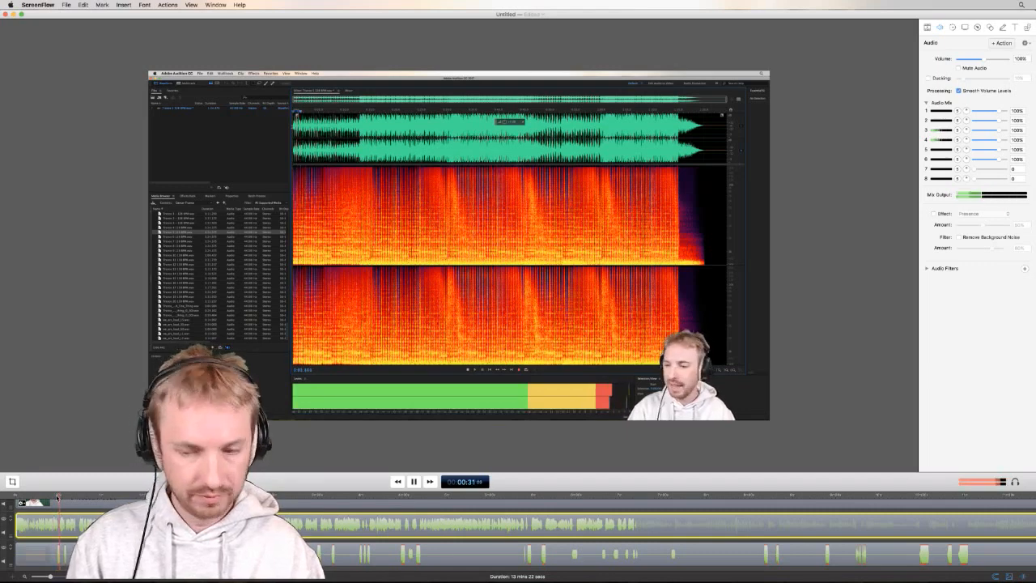
pyautogui.press('space')
# Lower the screen recording clip's audio volume to 80%.
pyautogui.click(423, 555)
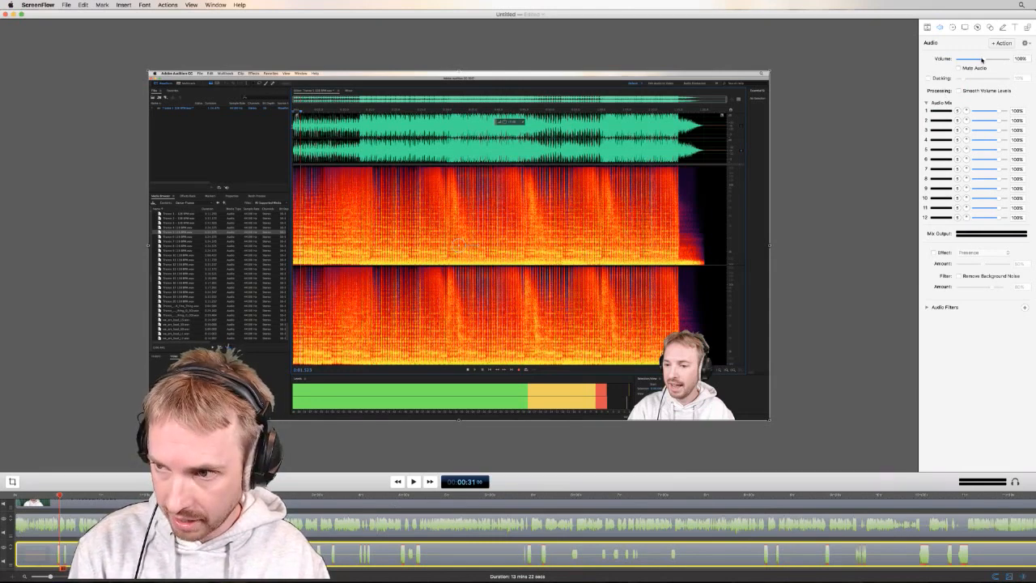
pyautogui.moveTo(981, 60); pyautogui.dragTo(980, 61)
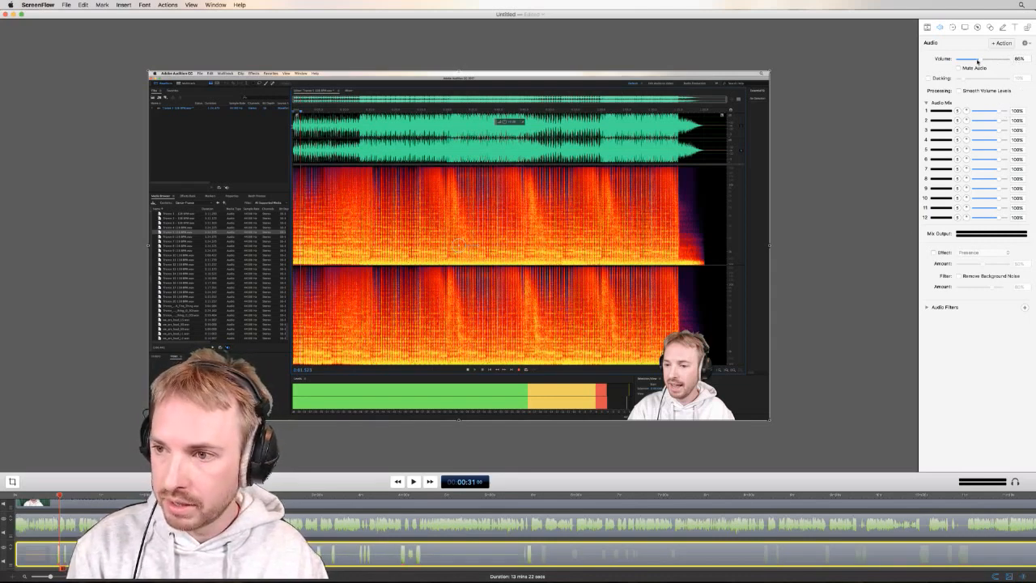
pyautogui.moveTo(977, 61); pyautogui.dragTo(976, 62)
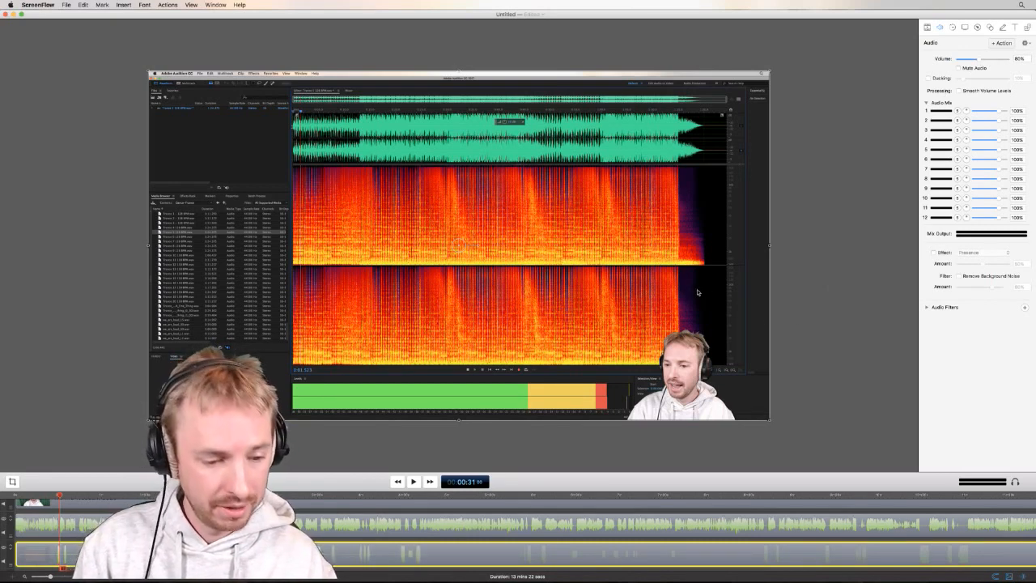
# Play the closing section from about 13:08 with the timeline magnified to place the playhead where the talking ends.
pyautogui.hscroll(10, 715, 521)
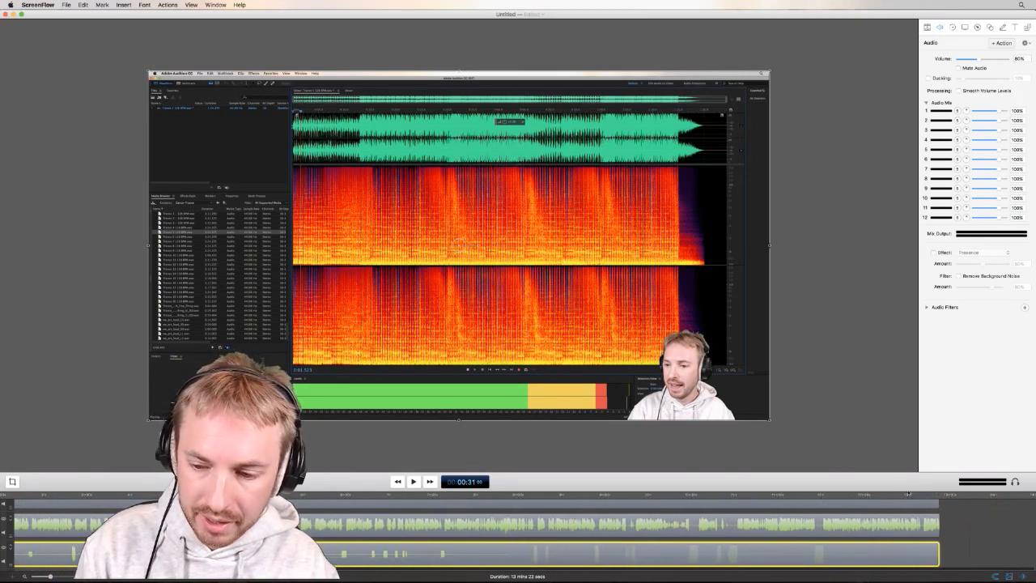
pyautogui.click(919, 495)
pyautogui.scroll(2, 930, 521)
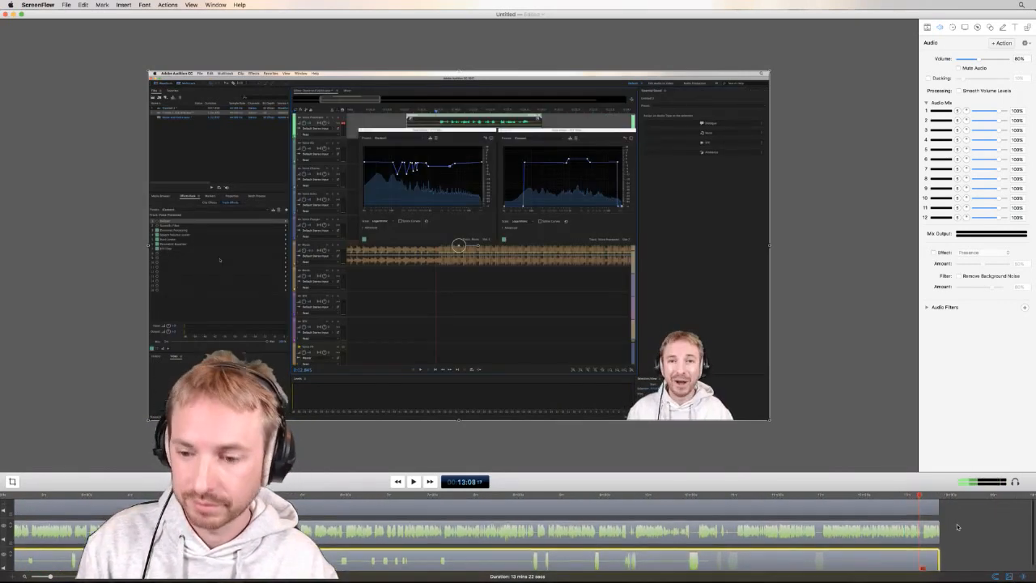
pyautogui.press('space')
pyautogui.press('space')
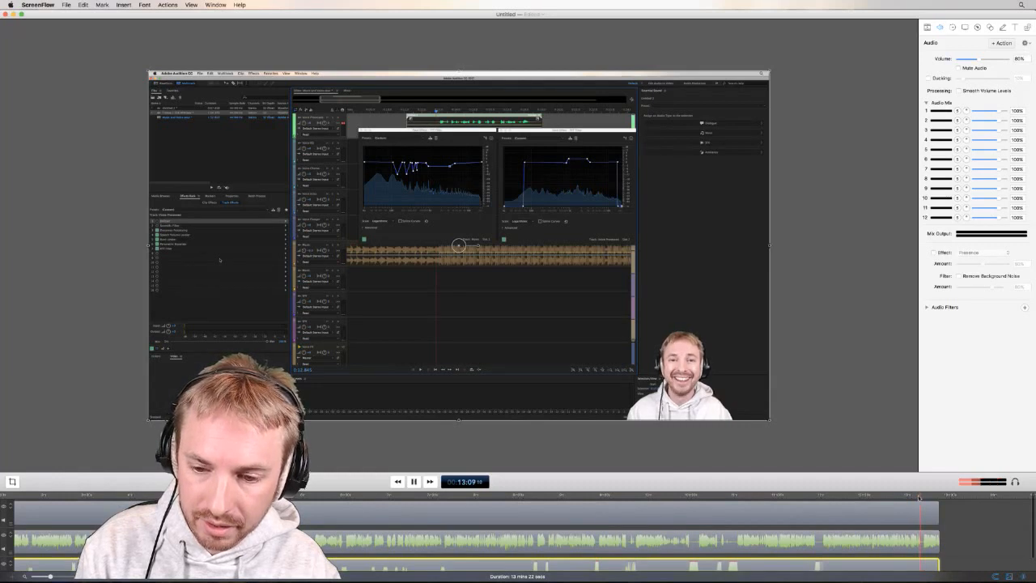
pyautogui.moveTo(50, 576); pyautogui.dragTo(76, 578)
pyautogui.press('space')
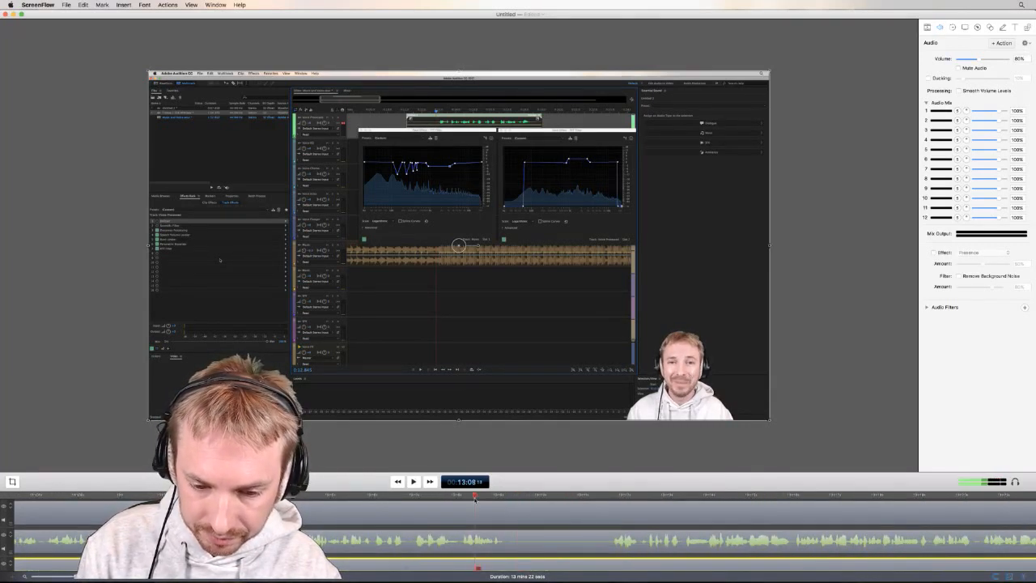
# Split the webcam, detached audio and screen recording clips at about 13:09 and delete everything after the split.
pyautogui.click(542, 516)
pyautogui.keyDown('shift'); pyautogui.click(550, 541); pyautogui.keyUp('shift')
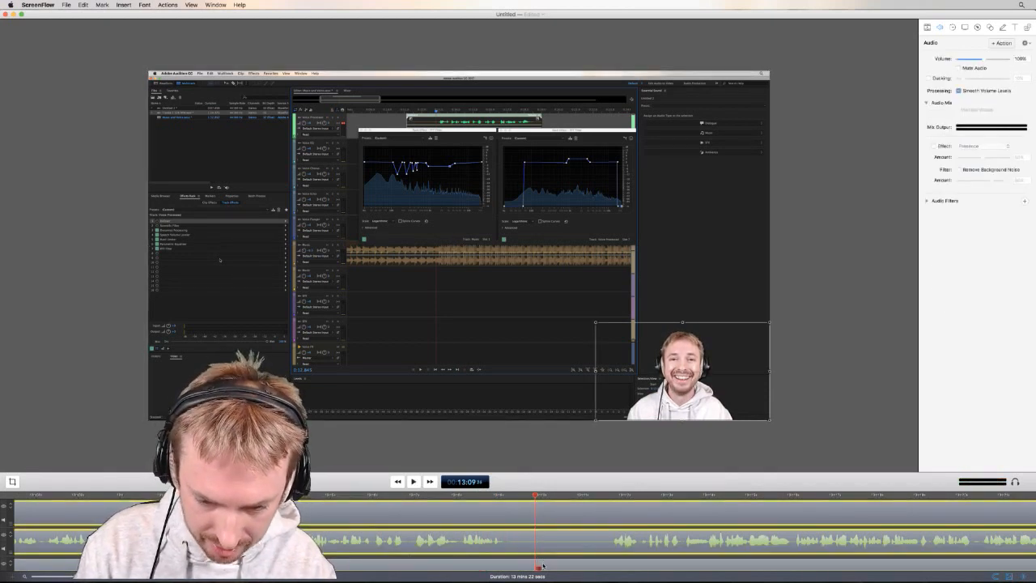
pyautogui.keyDown('shift'); pyautogui.click(567, 560); pyautogui.keyUp('shift')
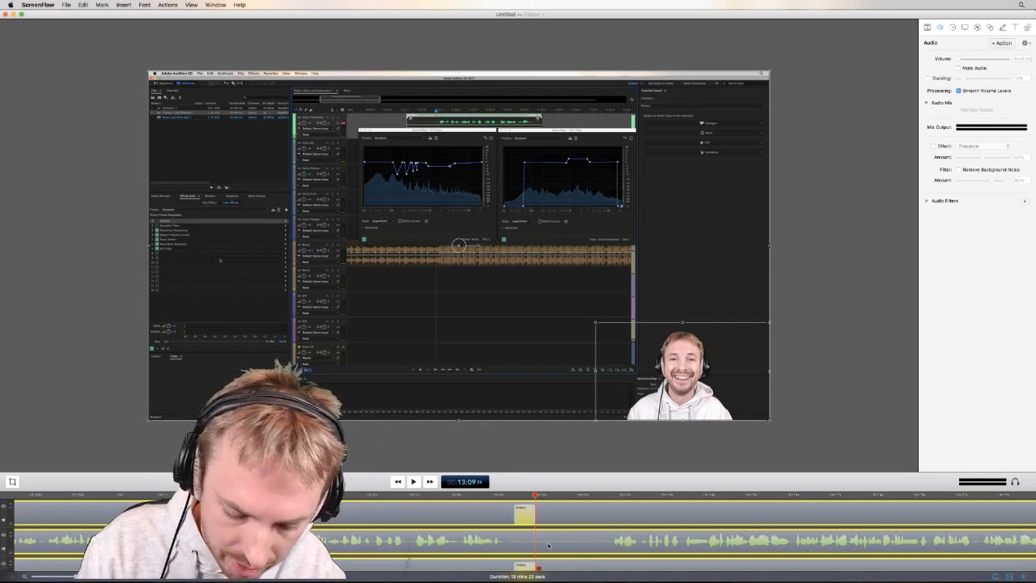
pyautogui.press('t')
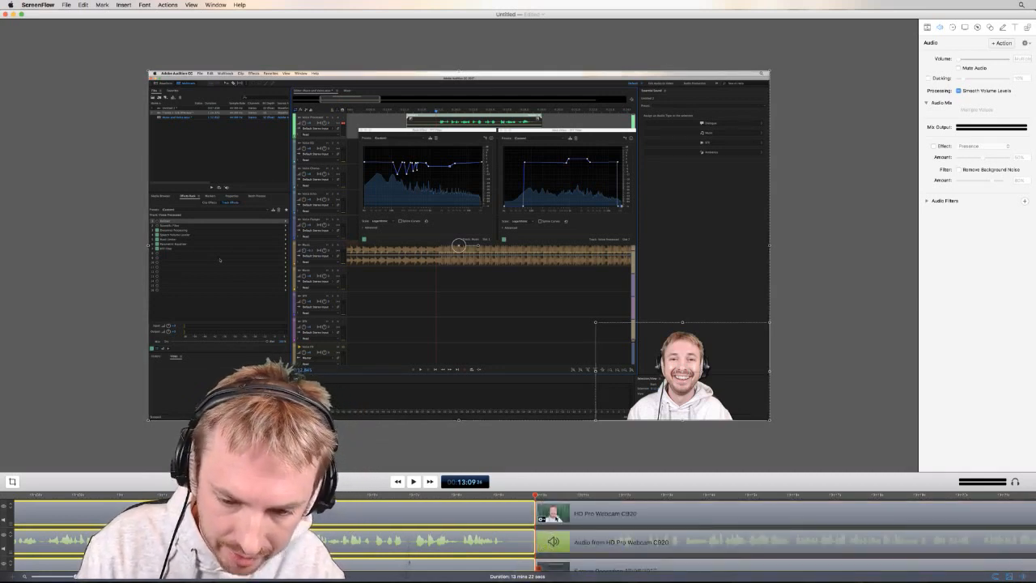
pyautogui.press('Delete')
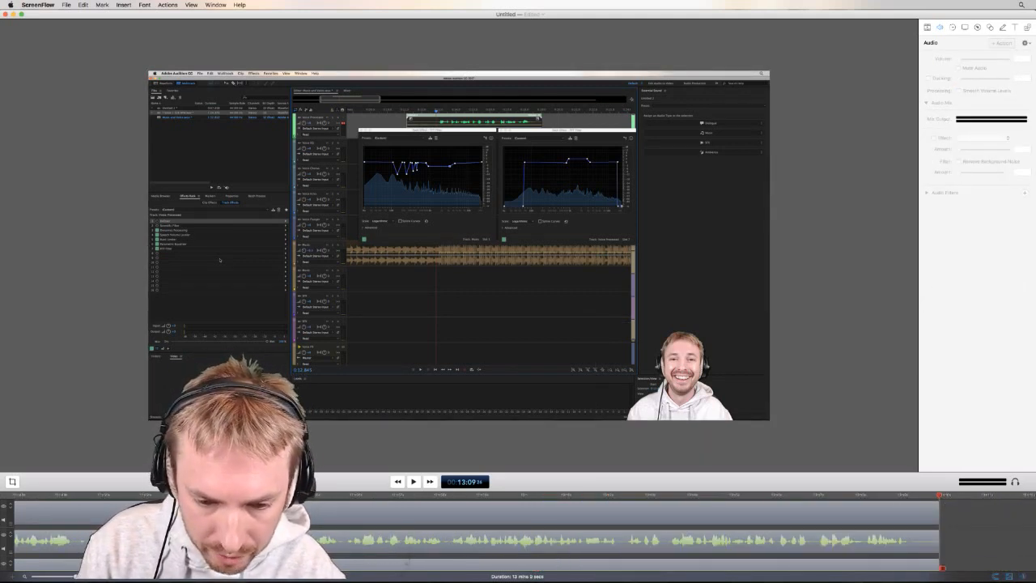
# Fit the whole shortened timeline in view and return the playhead to 0:00.
pyautogui.click(72, 567)
pyautogui.scroll(-3, 72, 568)
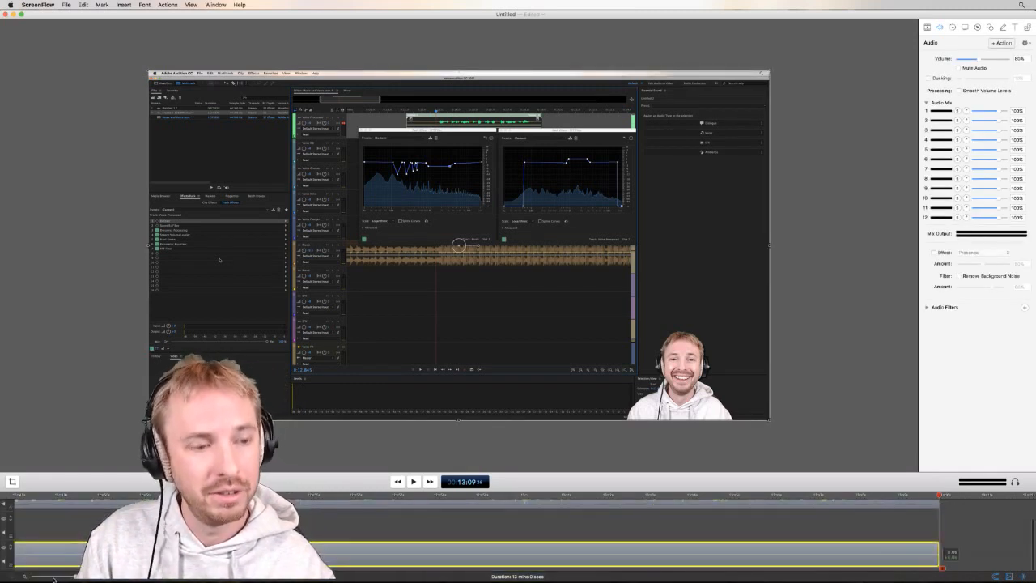
pyautogui.moveTo(75, 576); pyautogui.dragTo(26, 577)
pyautogui.scroll(3, 21, 561)
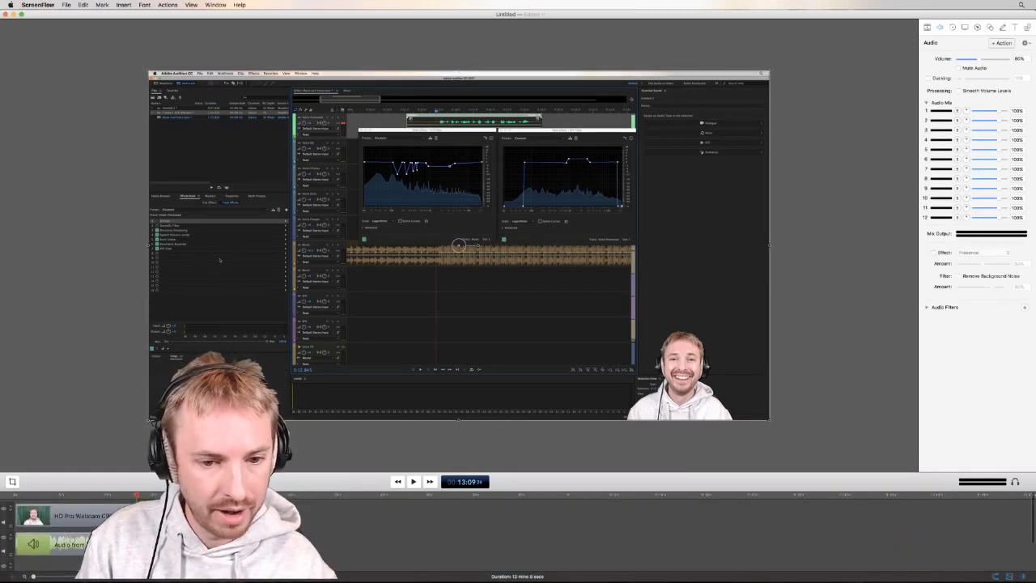
pyautogui.moveTo(135, 496); pyautogui.dragTo(13, 496)
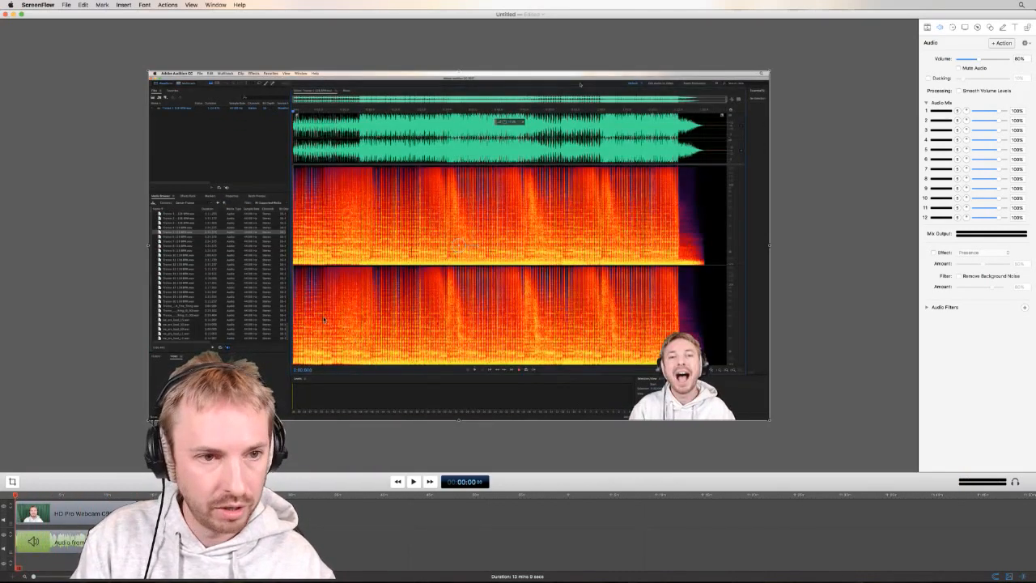
# Export the video to Downloads as VoiceOverMusicNoDucking.mp4 using the YouTube 2160p 4K preset at 75% scale.
pyautogui.click(66, 5)
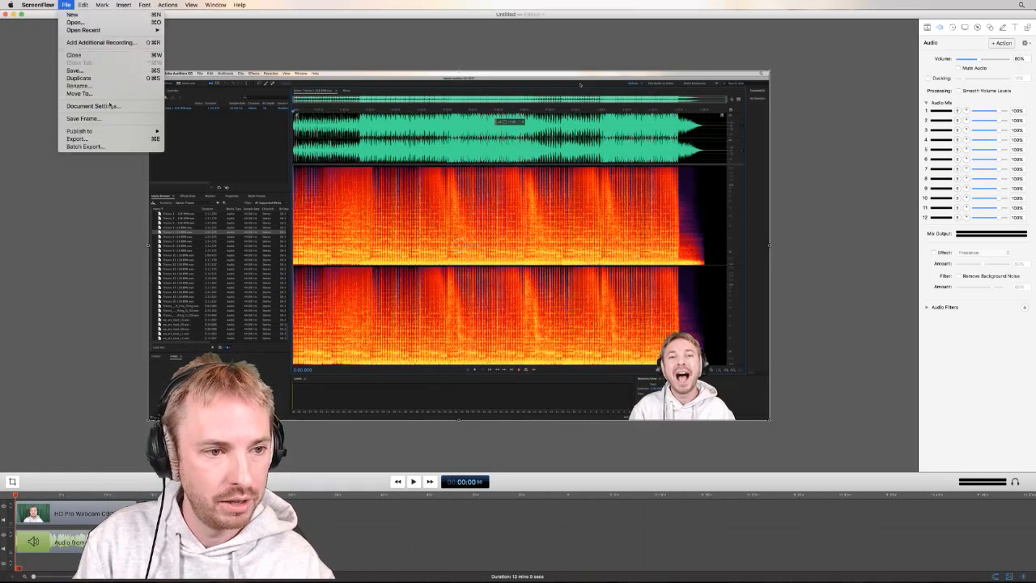
pyautogui.click(76, 139)
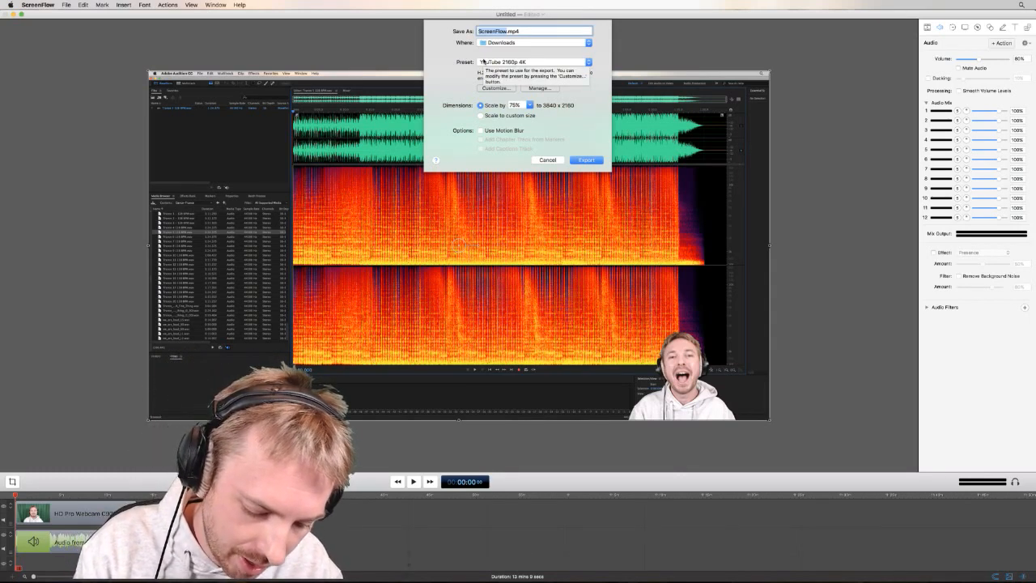
pyautogui.write('Vo')
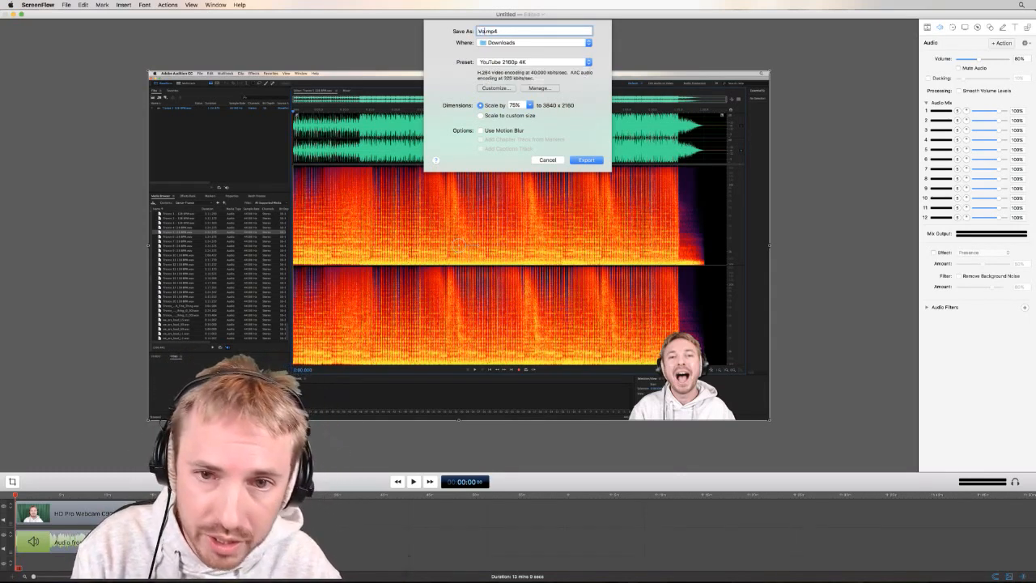
pyautogui.write('iceOver')
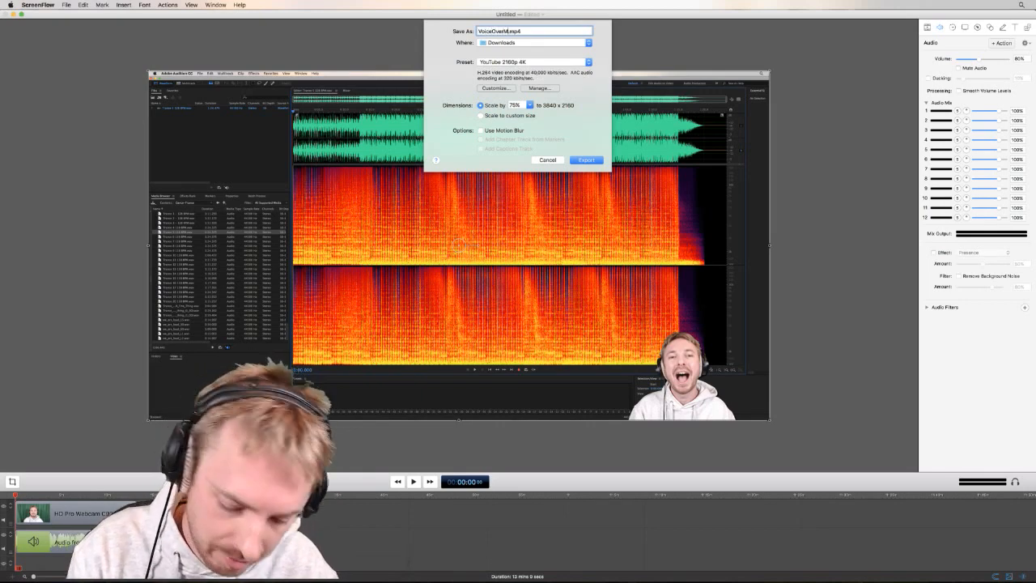
pyautogui.write('MusicNo')
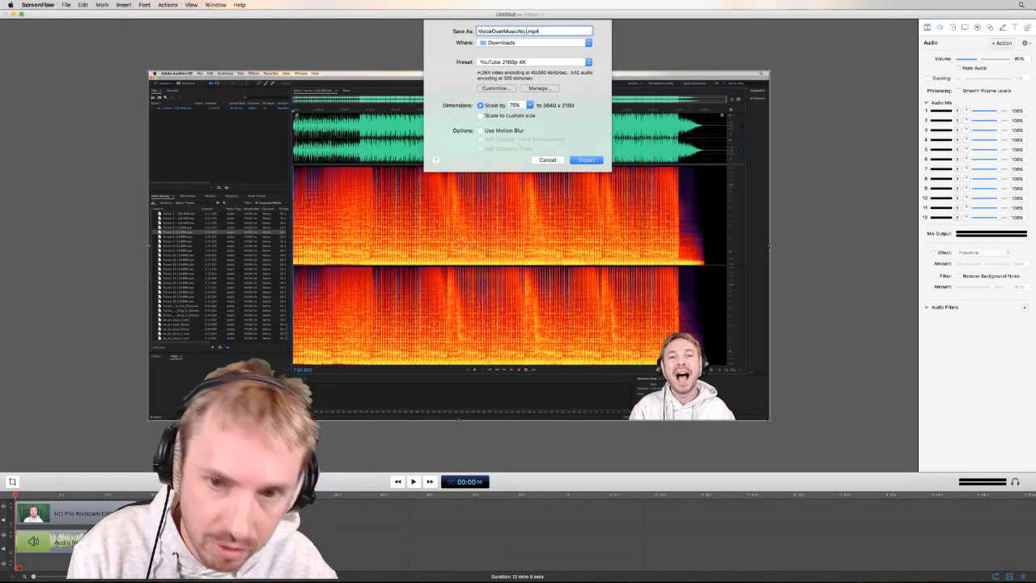
pyautogui.write('Ducking')
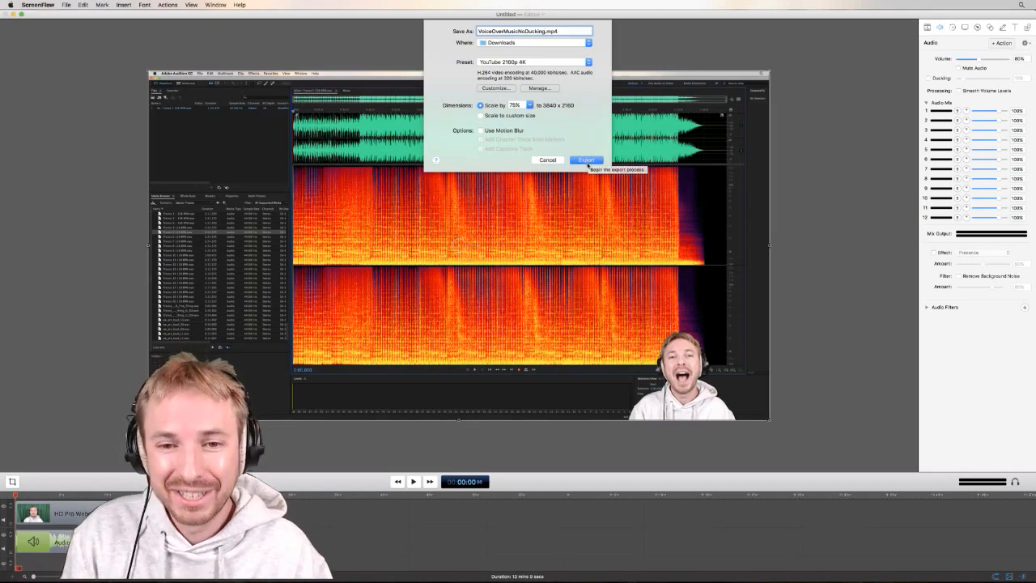
pyautogui.click(586, 161)
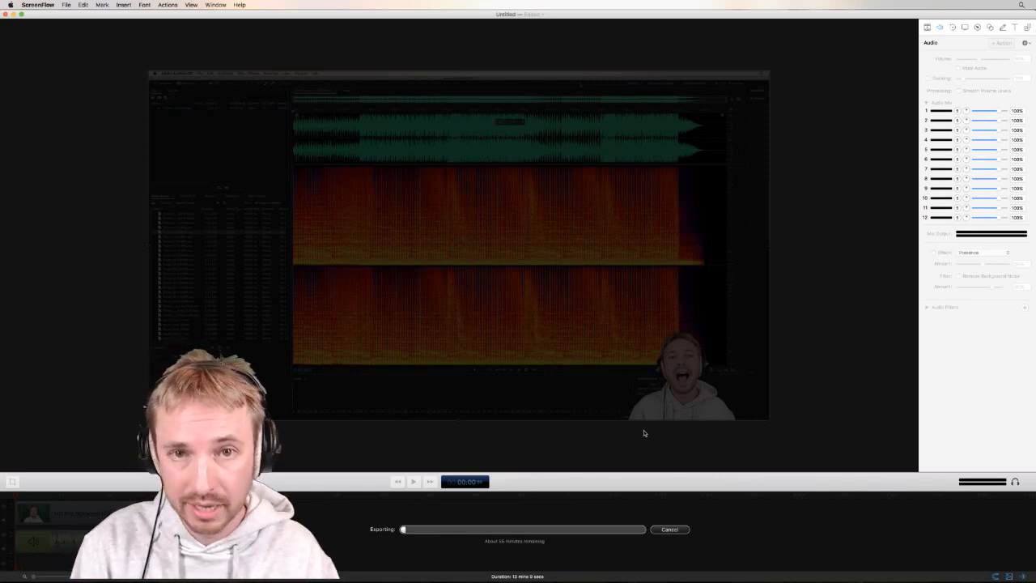
# Switch to Wirecast to bring up the live broadcast window.
pyautogui.moveTo(648, 567)
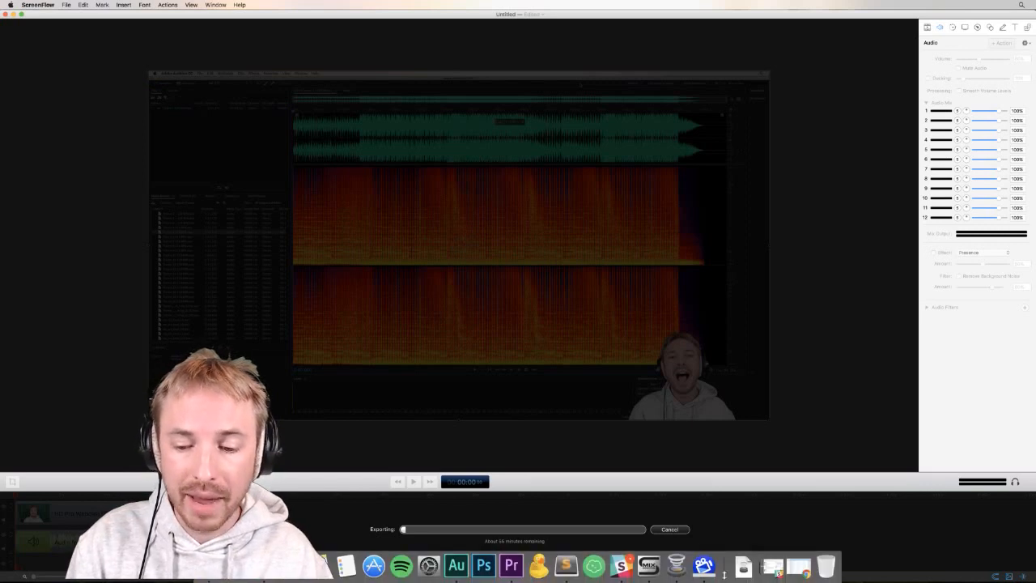
pyautogui.click(676, 564)
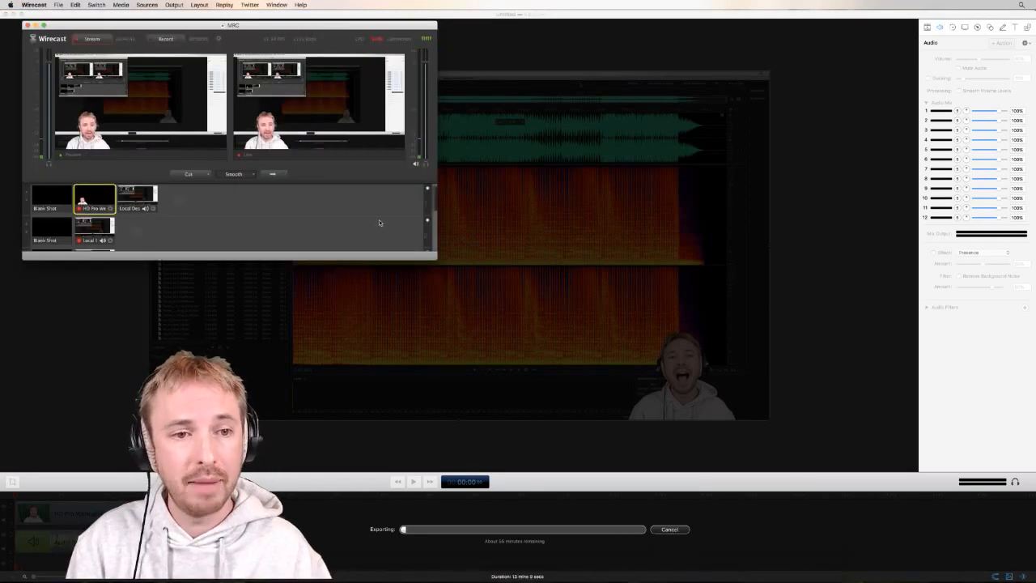